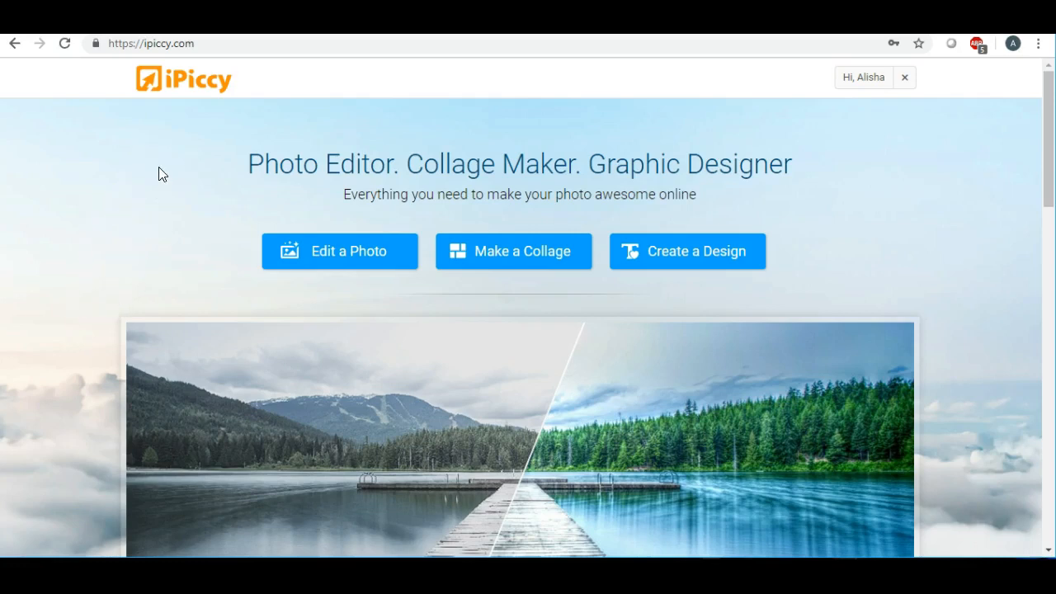
pyautogui.click(410, 43)
pyautogui.write('https://www.etsy.com/shop/SwitzerShop?ref=l2-shopheader-name')
pyautogui.press('Return')
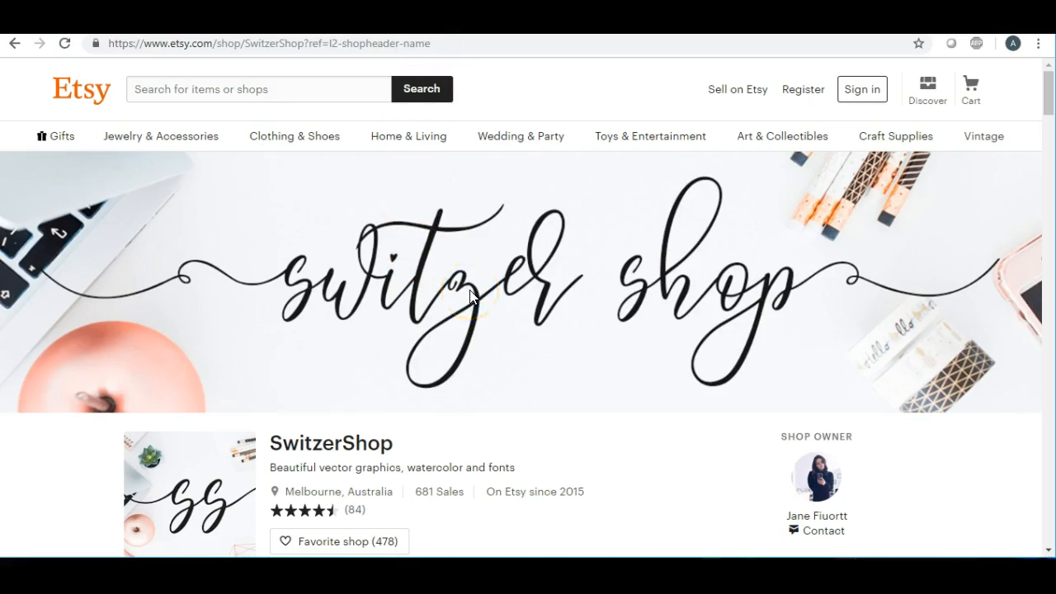
# Look through SwitzerShop's featured products and its item list of watercolor textures, logo templates, dividers and fonts.
pyautogui.scroll(-5, 470, 295)
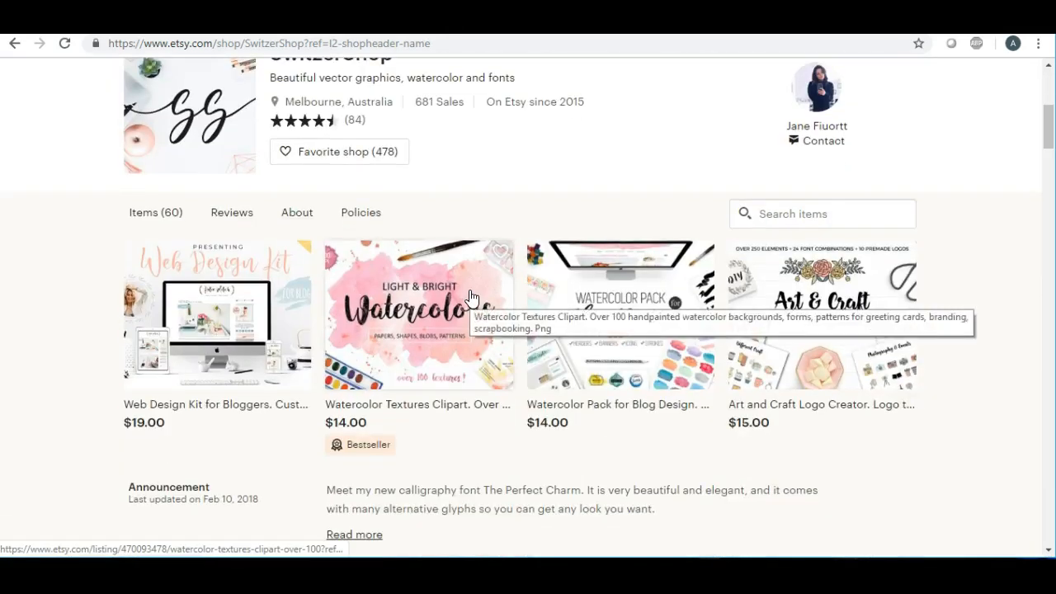
pyautogui.scroll(-2, 393, 302)
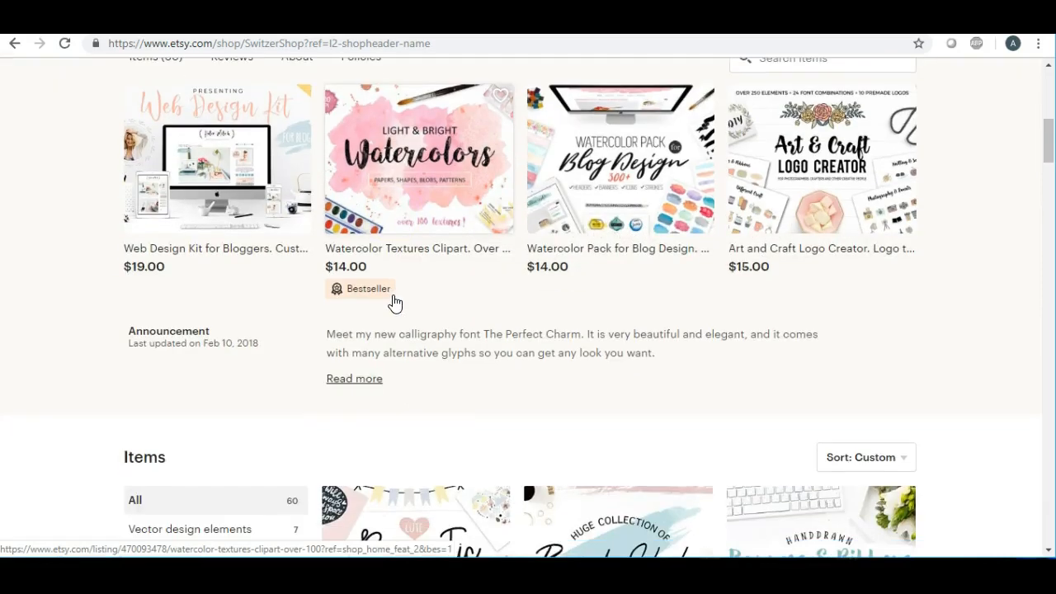
pyautogui.scroll(3, 395, 303)
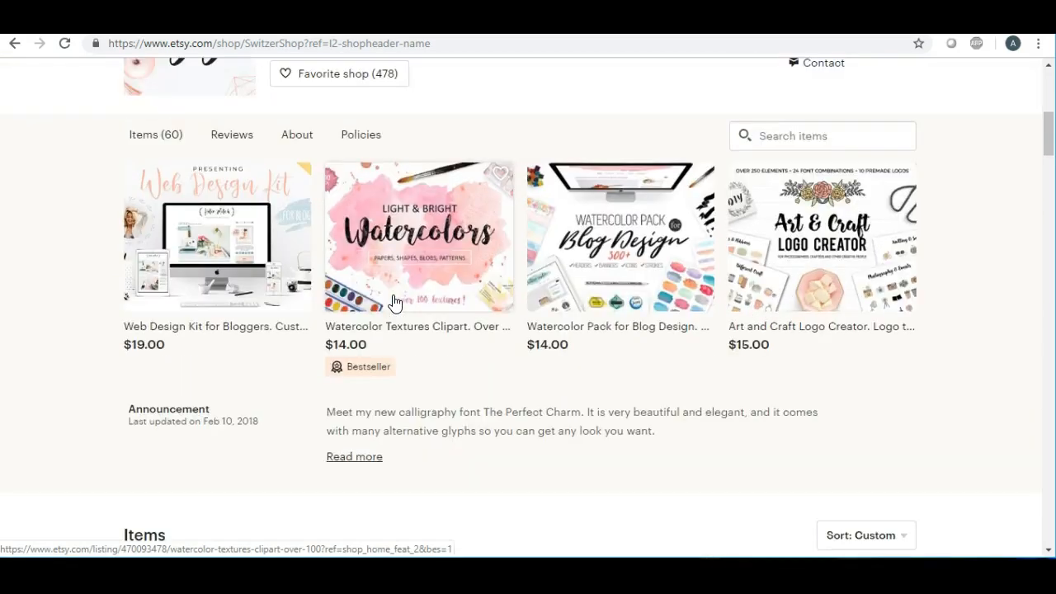
pyautogui.click(443, 311)
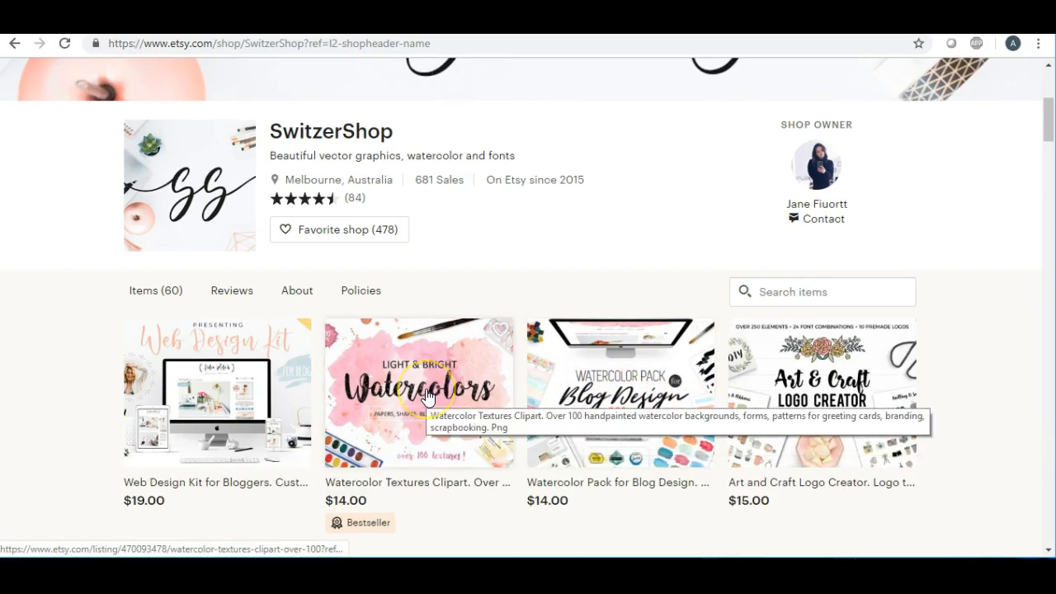
pyautogui.scroll(-3, 698, 431)
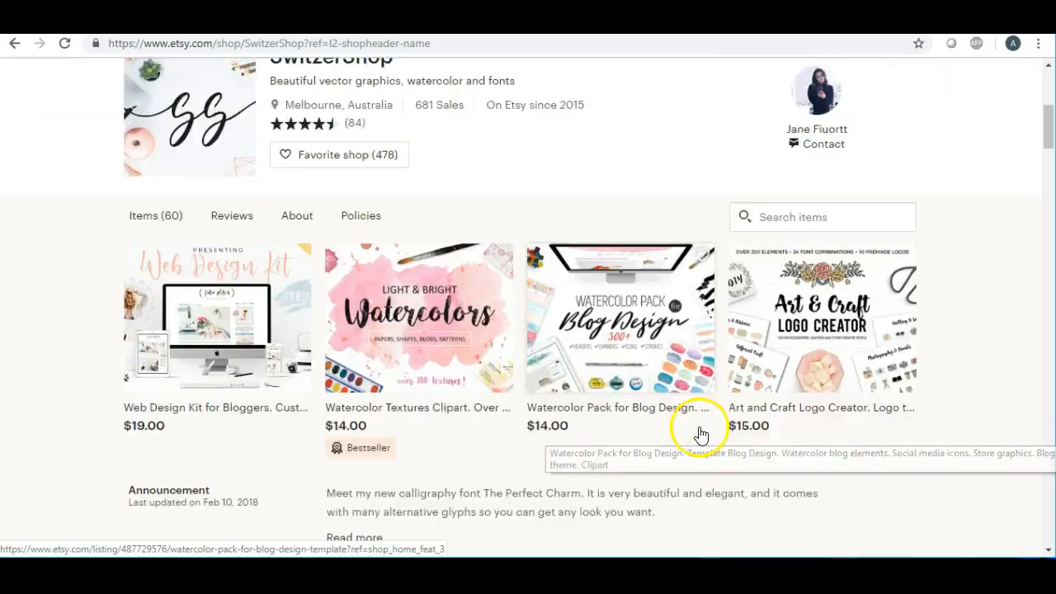
pyautogui.scroll(2, 698, 432)
pyautogui.scroll(-6, 698, 431)
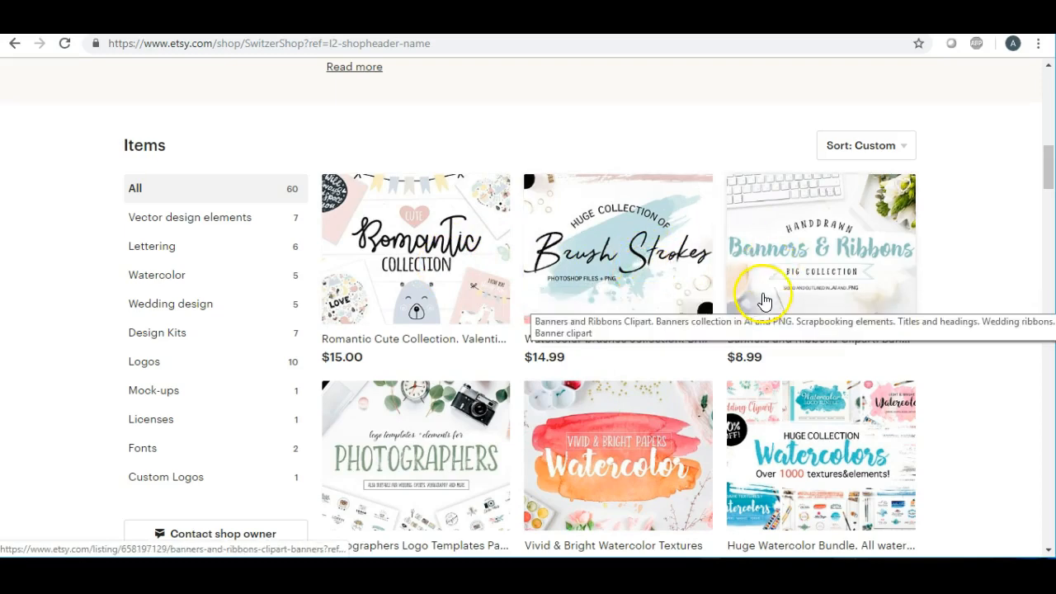
pyautogui.scroll(-2, 722, 288)
pyautogui.scroll(-3, 722, 289)
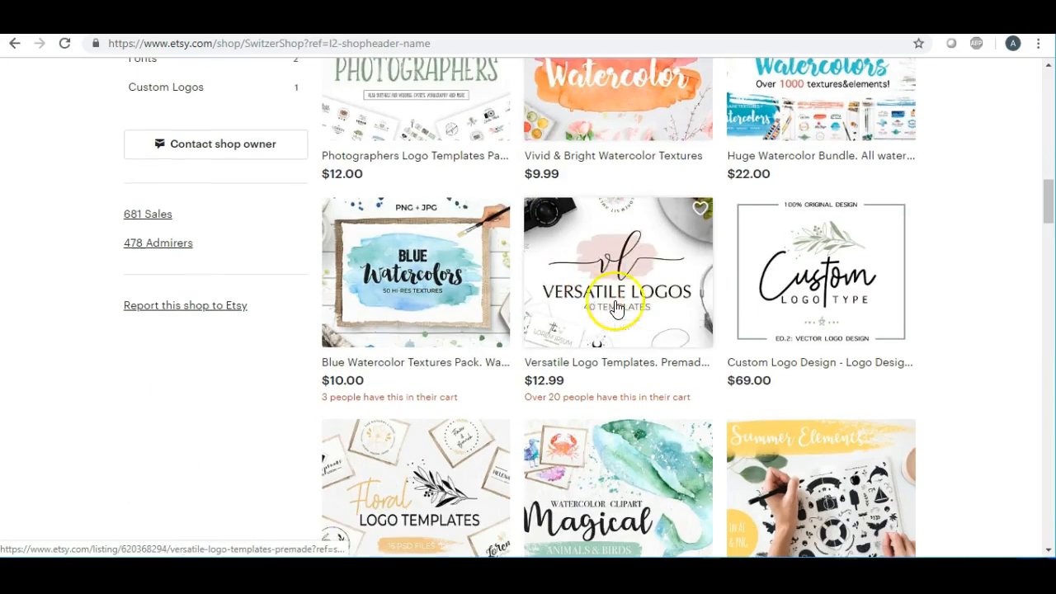
pyautogui.scroll(-2, 610, 304)
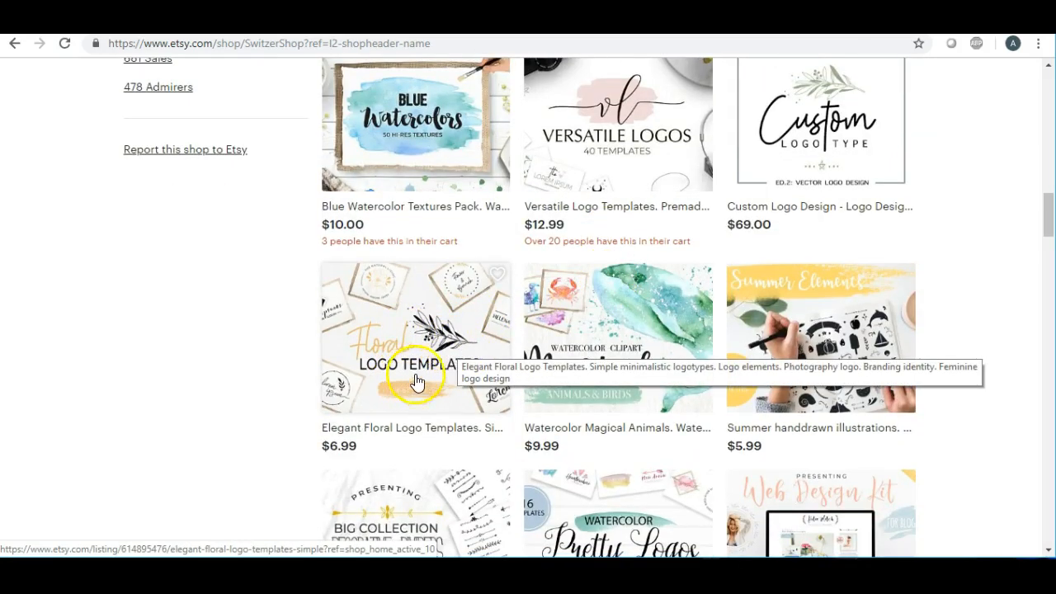
pyautogui.scroll(-1, 425, 357)
pyautogui.scroll(-2, 423, 355)
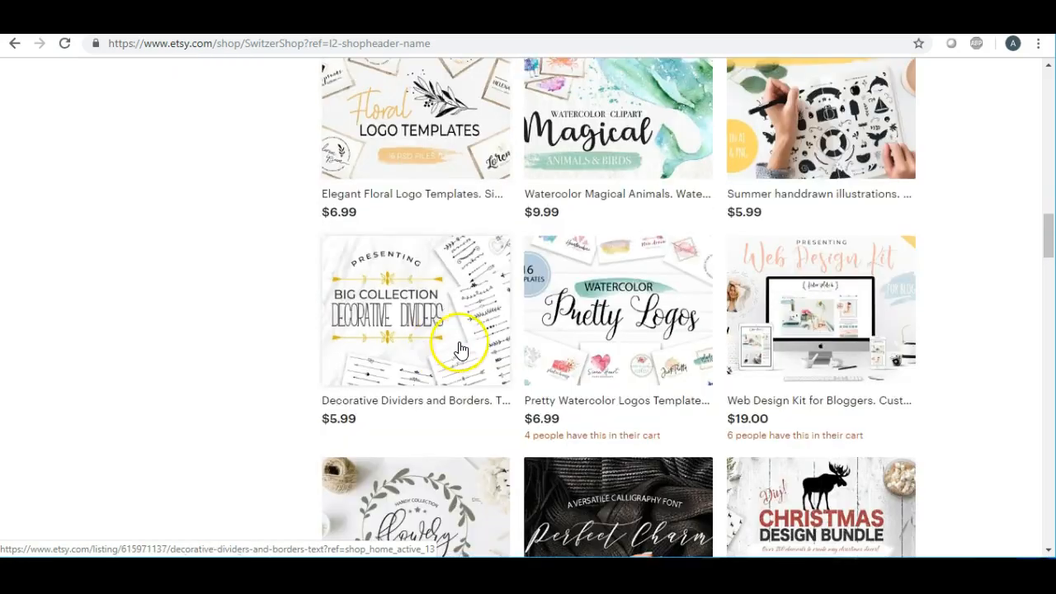
pyautogui.scroll(-3, 621, 321)
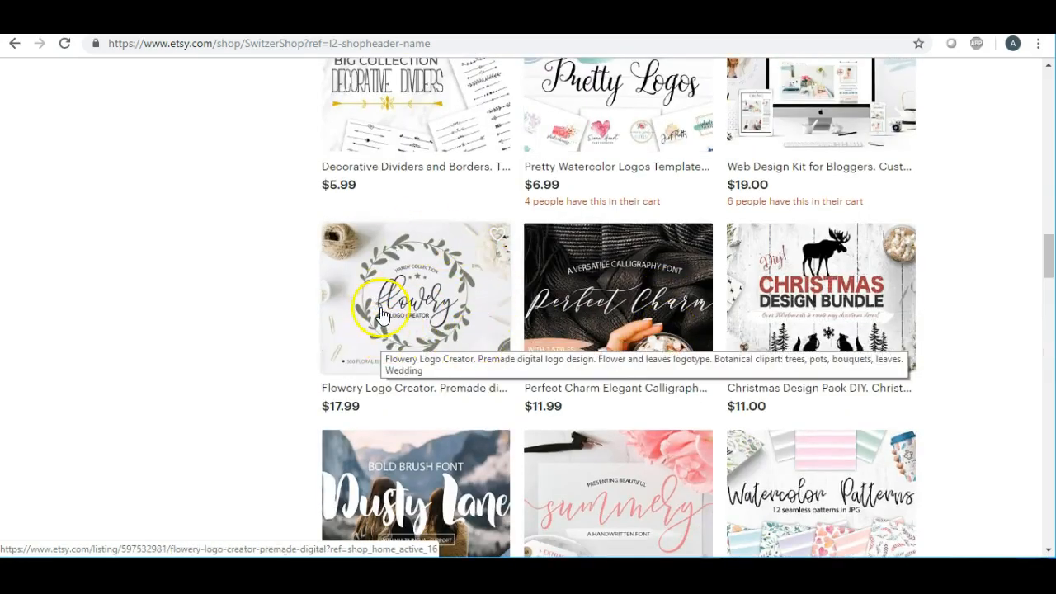
pyautogui.scroll(-1, 490, 365)
pyautogui.scroll(-4, 490, 365)
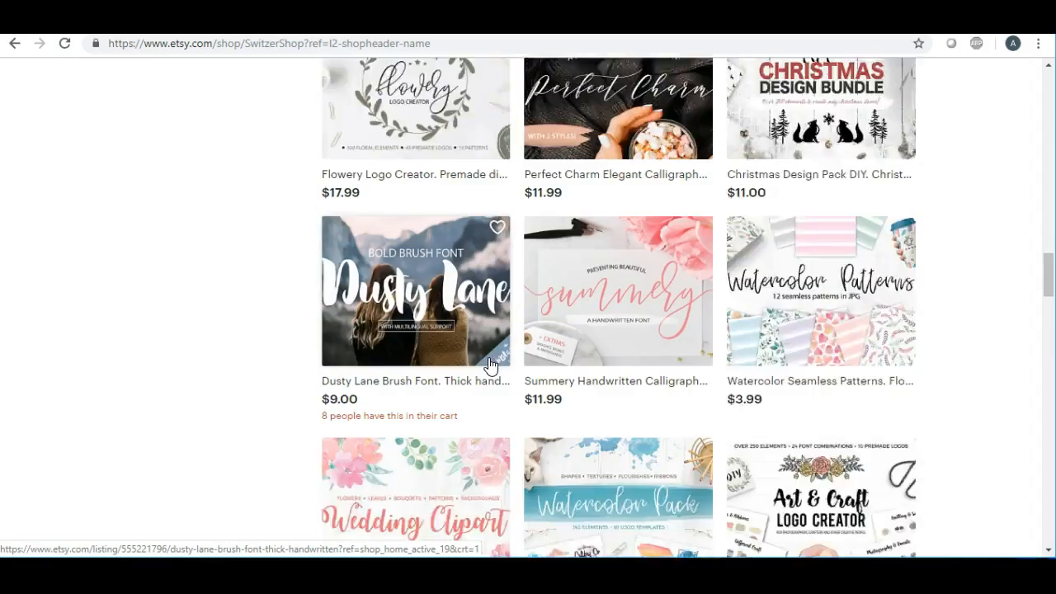
pyautogui.scroll(18, 490, 365)
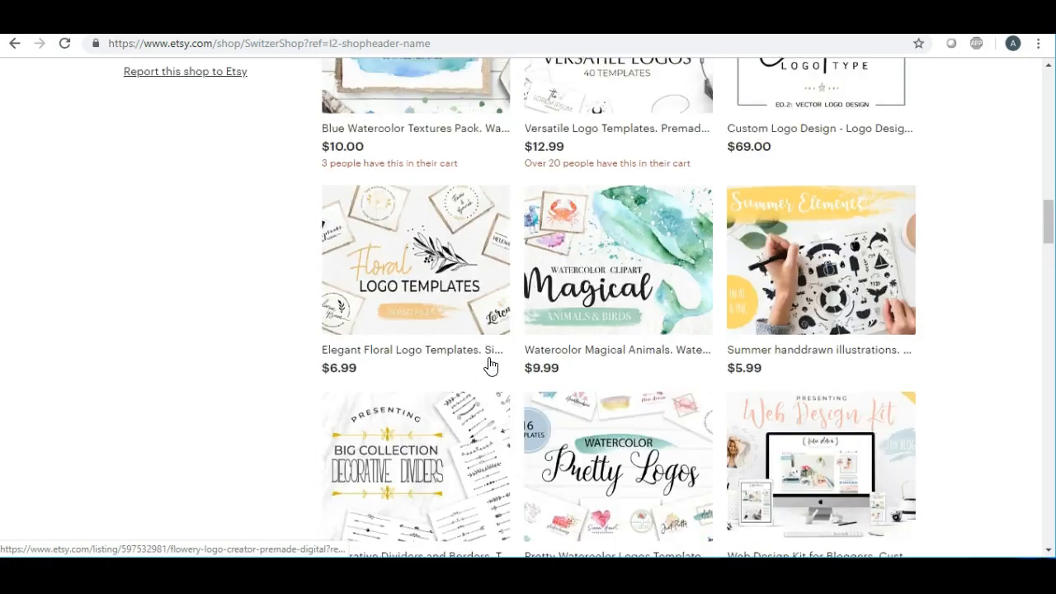
pyautogui.scroll(-1, 490, 365)
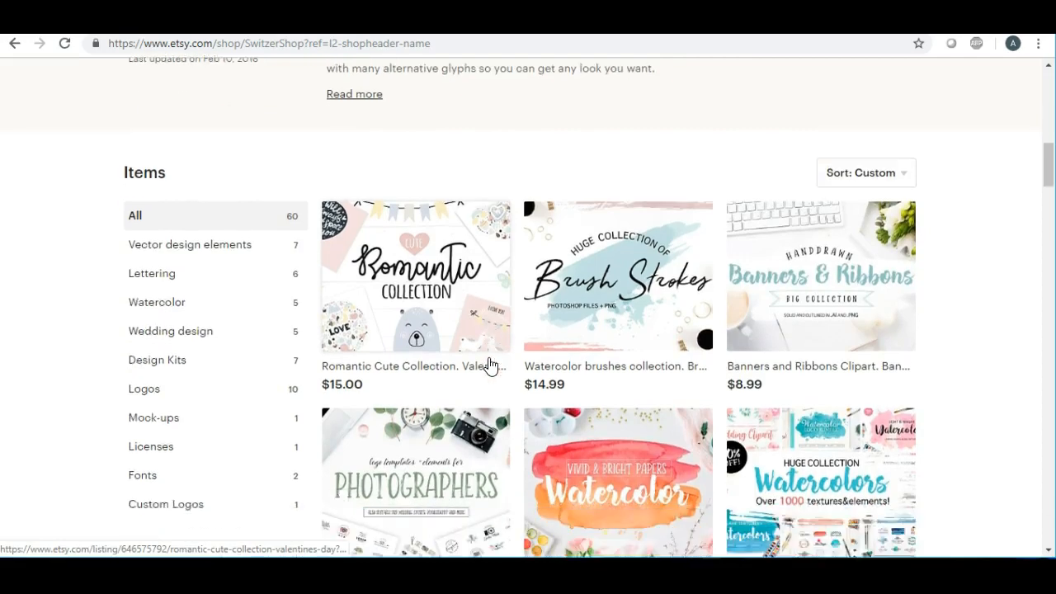
pyautogui.scroll(8, 417, 341)
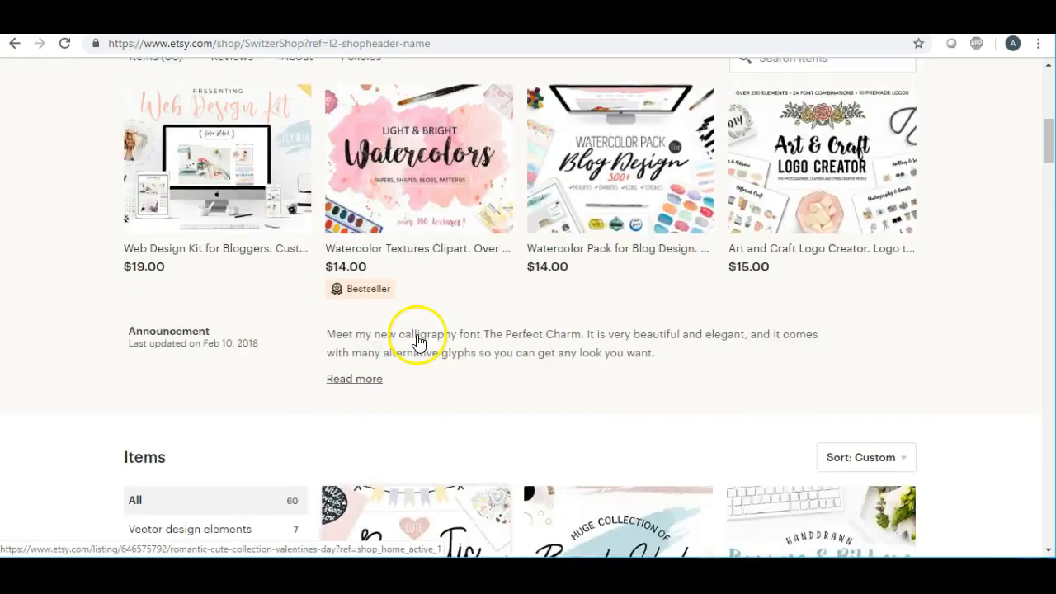
# Open the featured Watercolor Textures Clipart listing and examine its description, reviews and the shop's related watercolor packs.
pyautogui.scroll(-2, 418, 342)
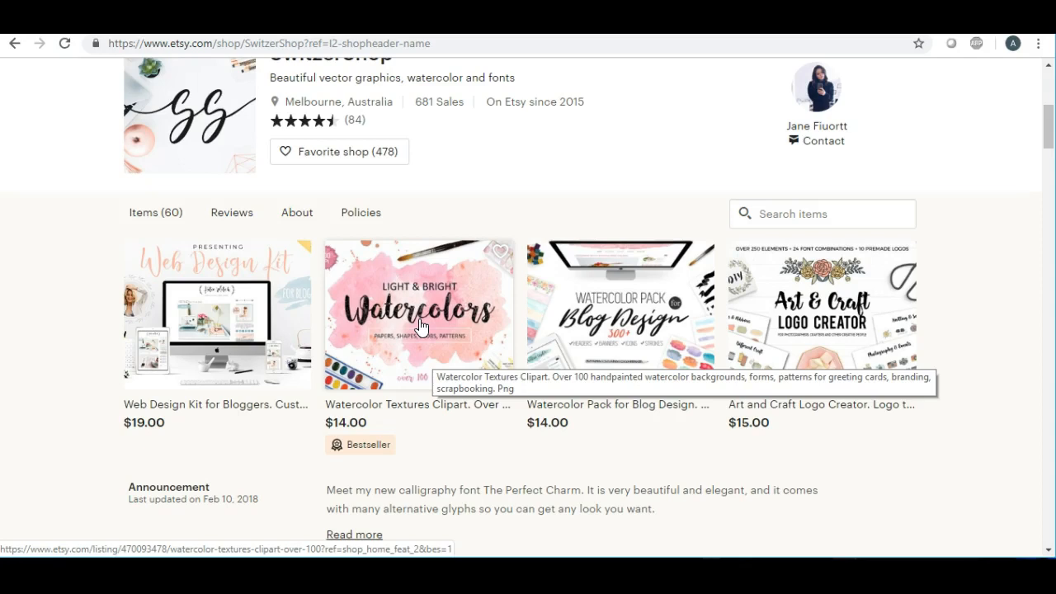
pyautogui.scroll(3, 420, 326)
pyautogui.scroll(-3, 432, 321)
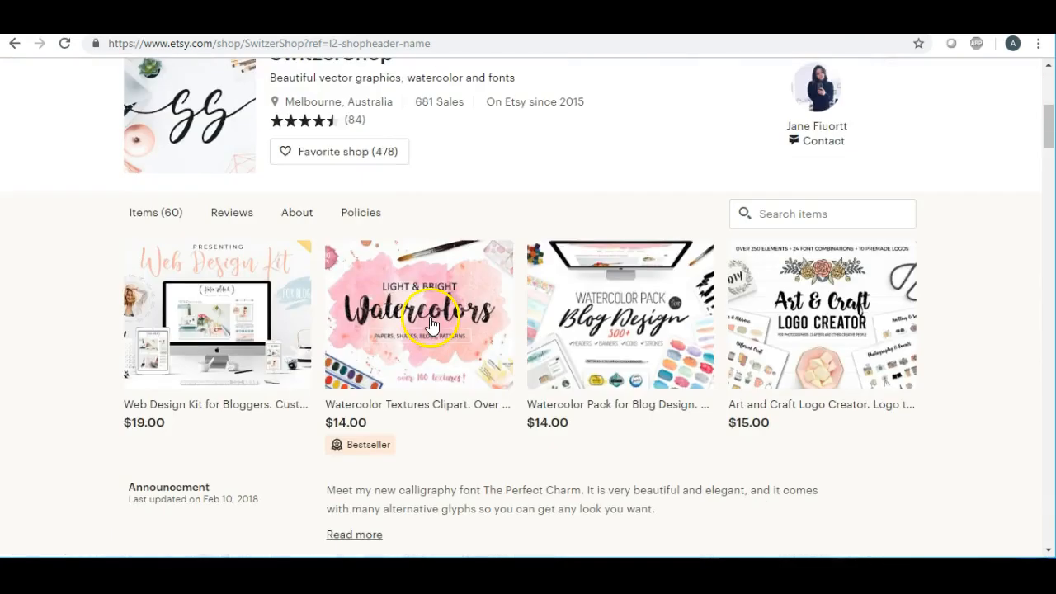
pyautogui.click(438, 309)
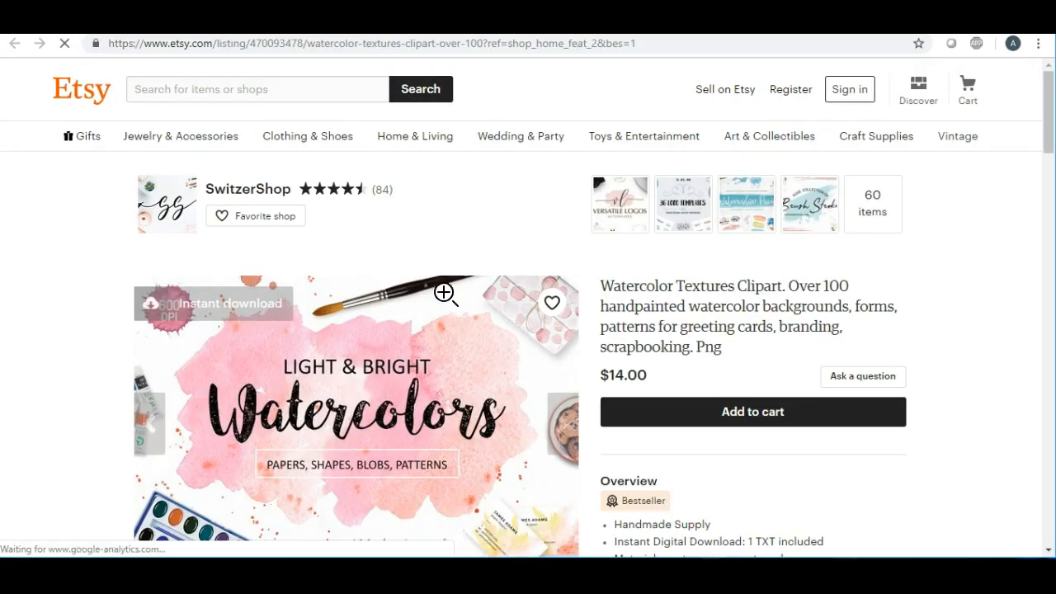
pyautogui.scroll(-3, 444, 295)
pyautogui.scroll(-5, 443, 294)
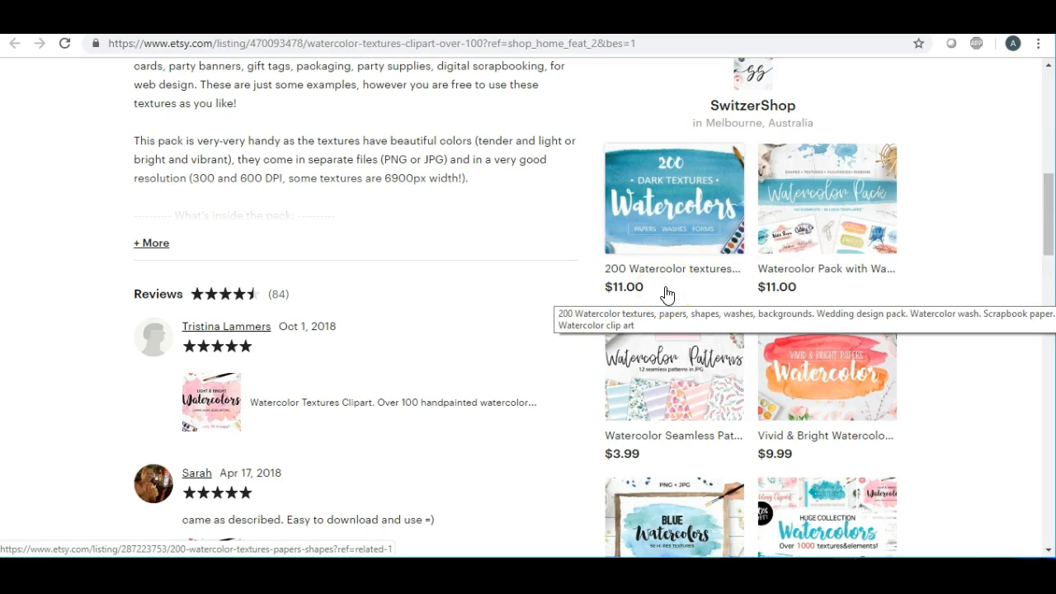
pyautogui.scroll(-2, 788, 287)
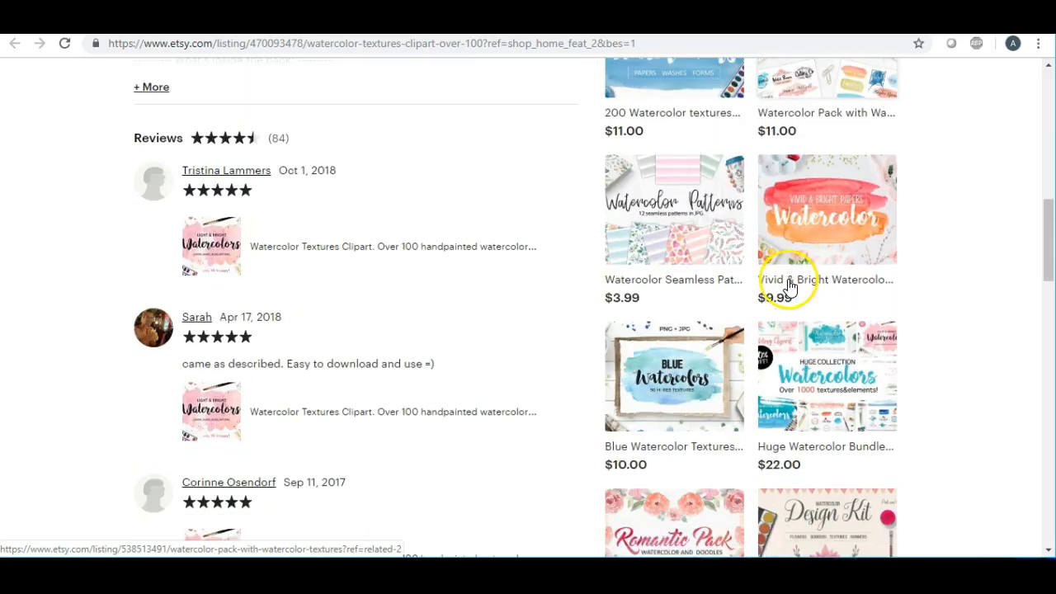
pyautogui.scroll(-2, 793, 297)
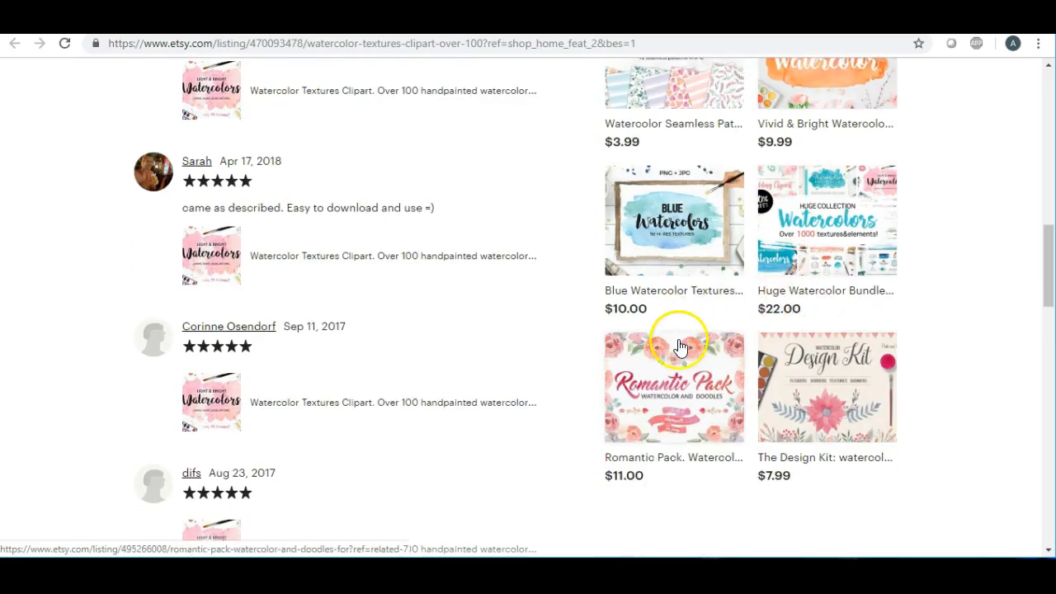
pyautogui.scroll(10, 679, 344)
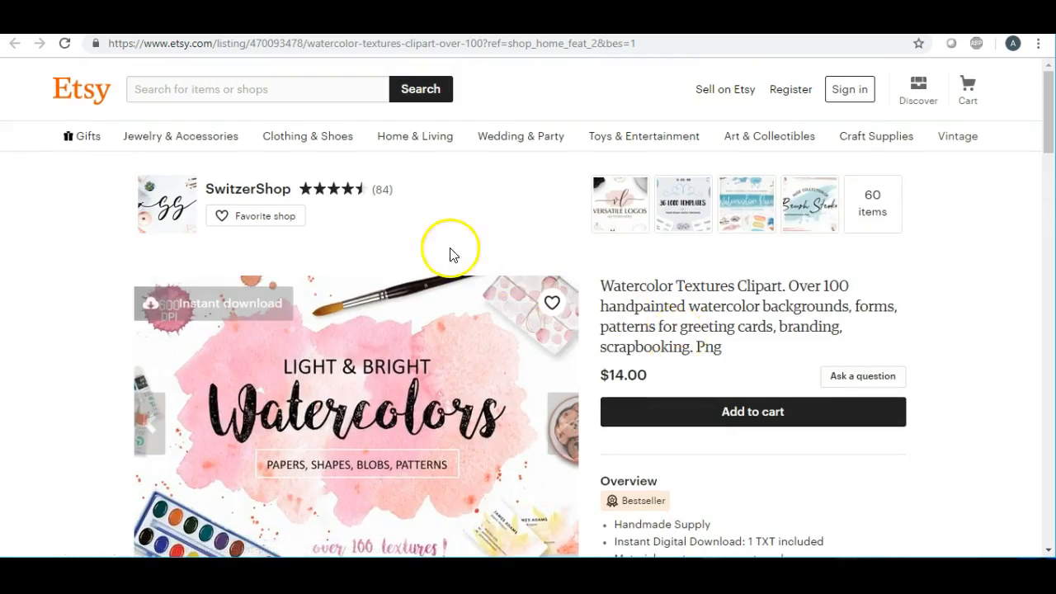
pyautogui.click(271, 190)
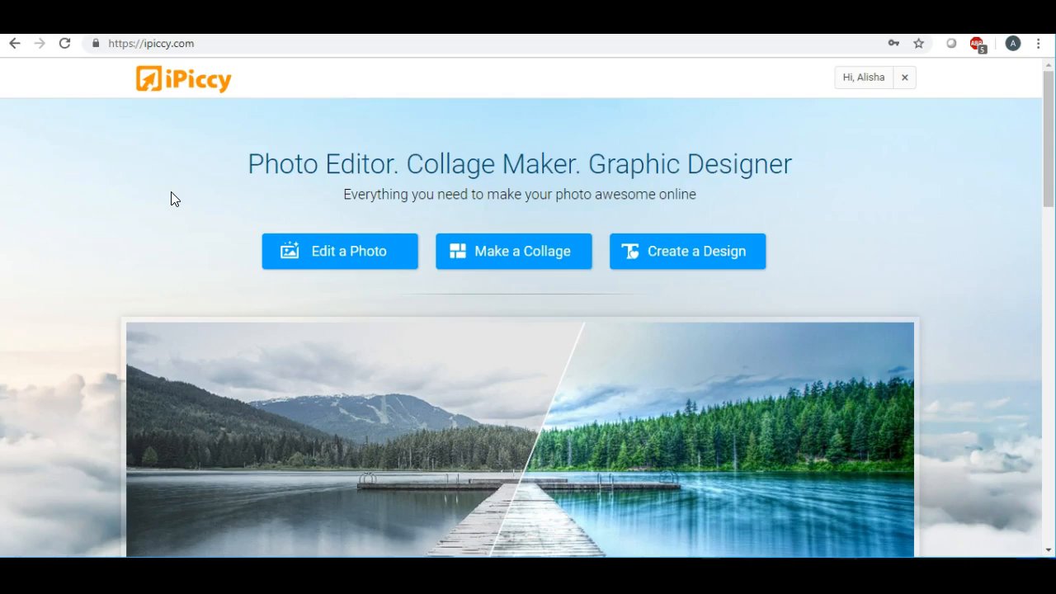
# Switch to iPiccy, start creating a design in the Designer and dismiss the getting-started tip.
pyautogui.click(194, 161)
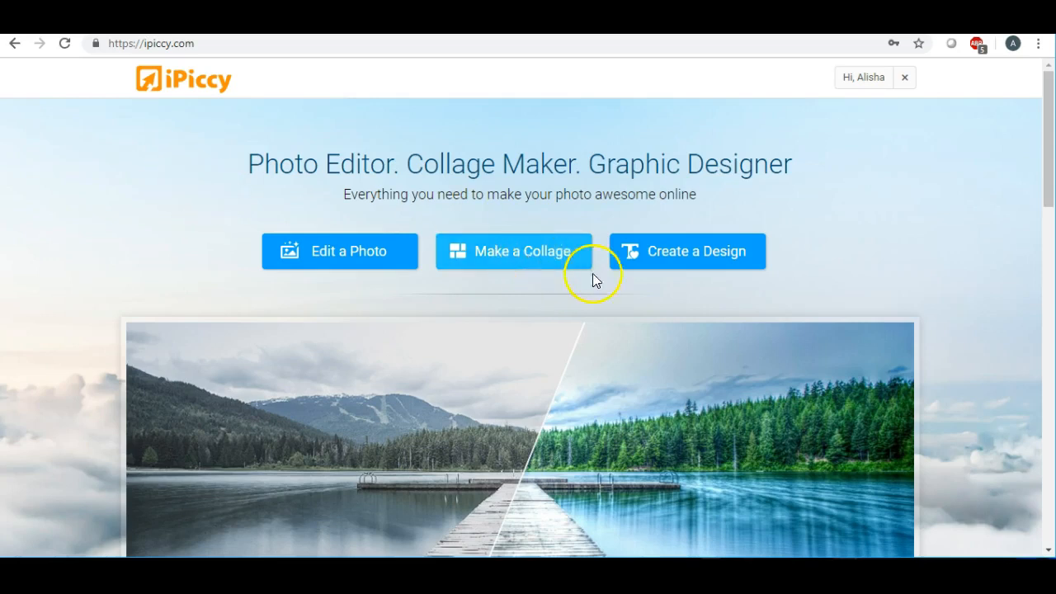
pyautogui.click(679, 257)
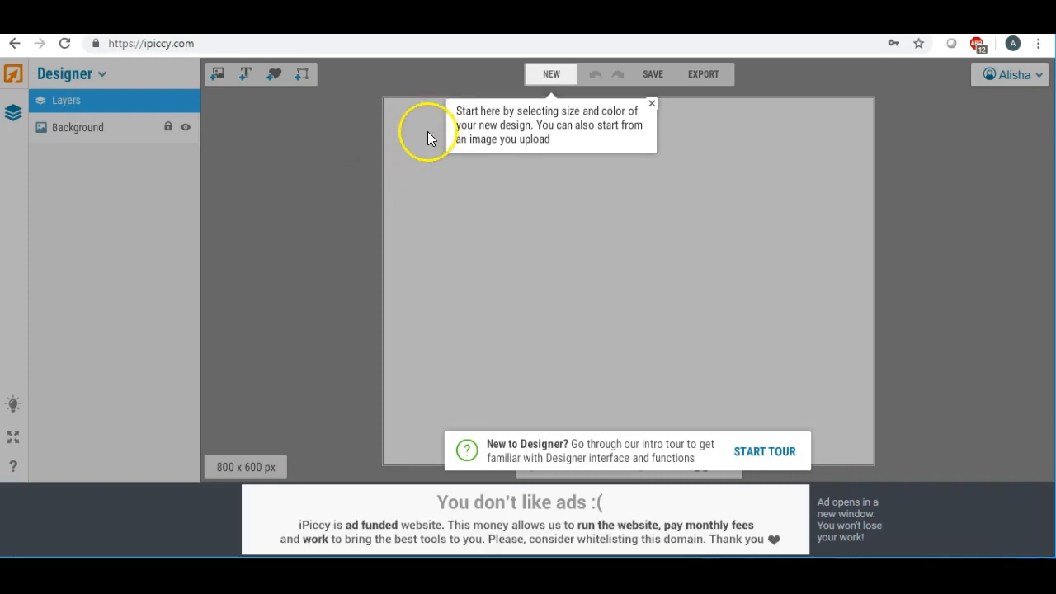
pyautogui.click(652, 106)
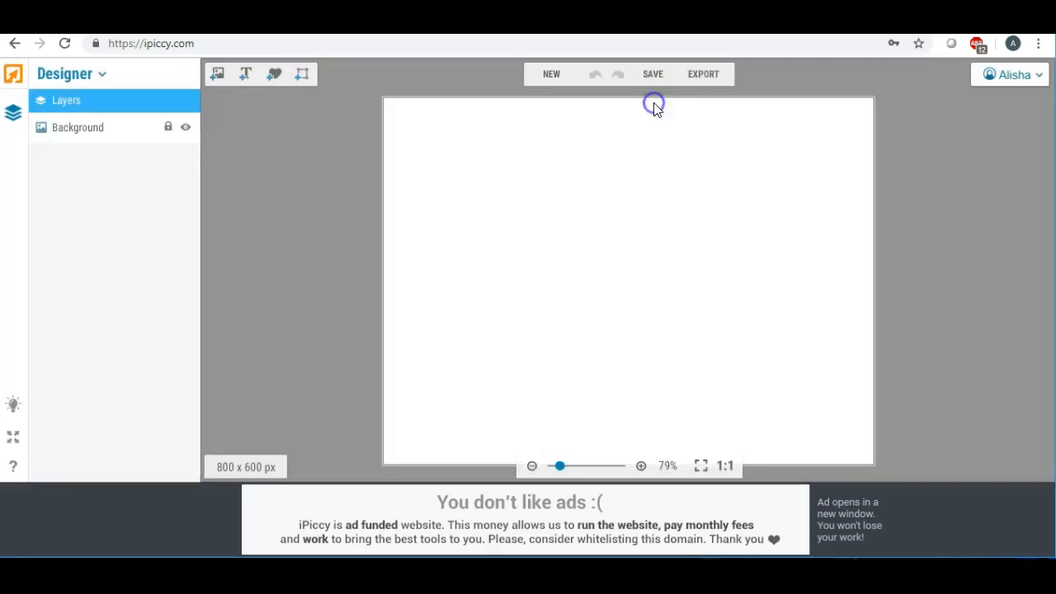
# Browse the uploaded images and place the pink watercolor brush-stroke image near the middle of the blank canvas.
pyautogui.click(218, 77)
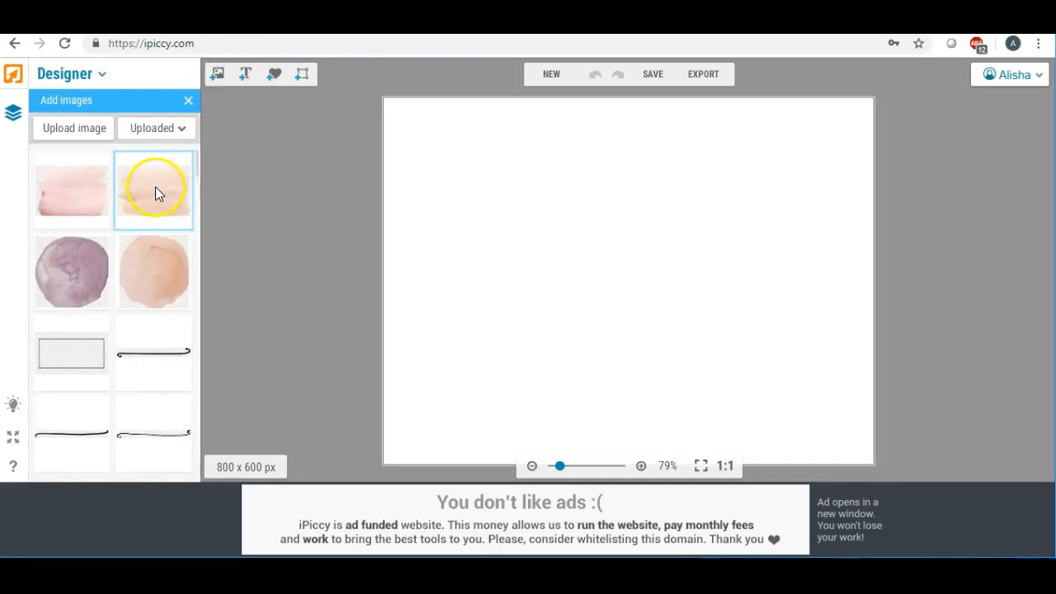
pyautogui.scroll(-3, 197, 161)
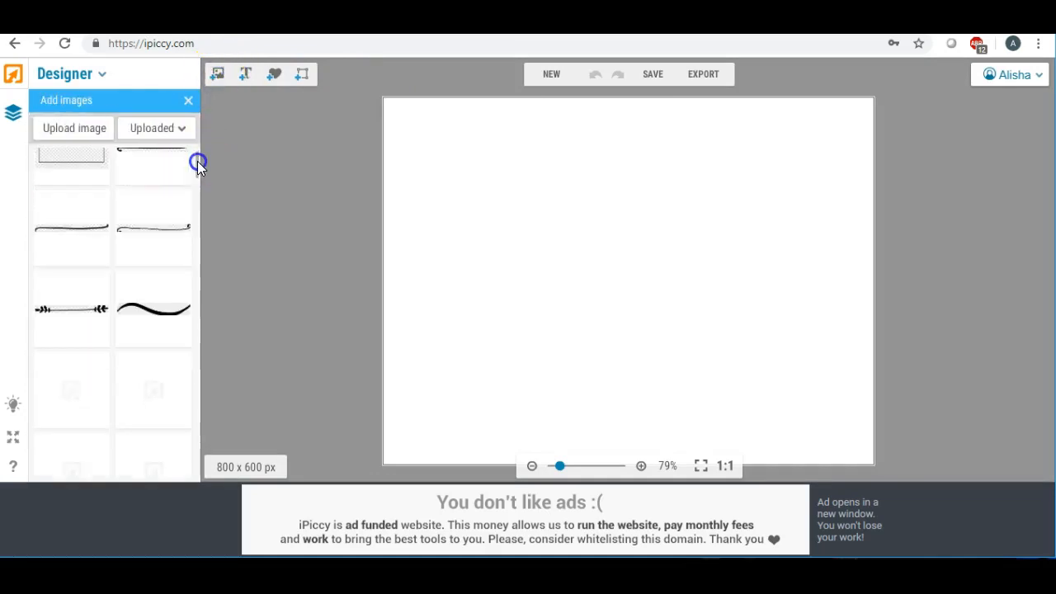
pyautogui.scroll(3, 197, 161)
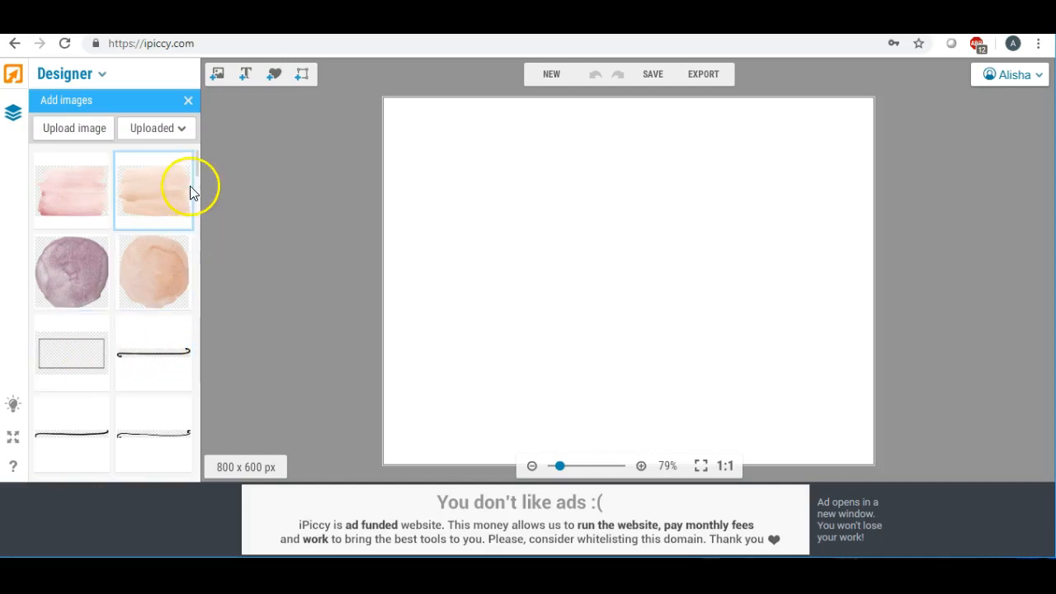
pyautogui.scroll(-10, 198, 161)
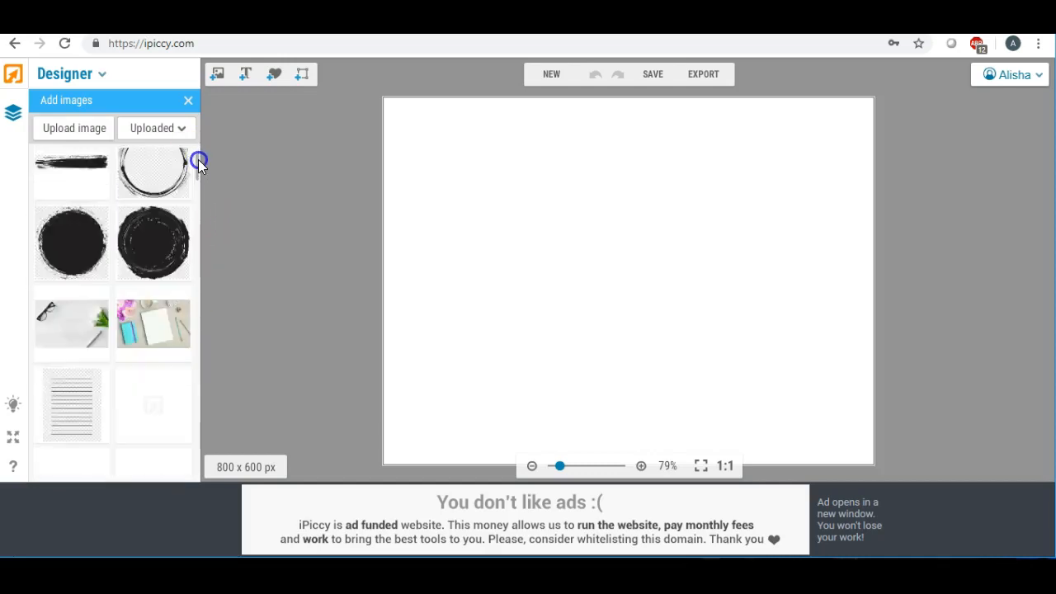
pyautogui.scroll(5, 198, 159)
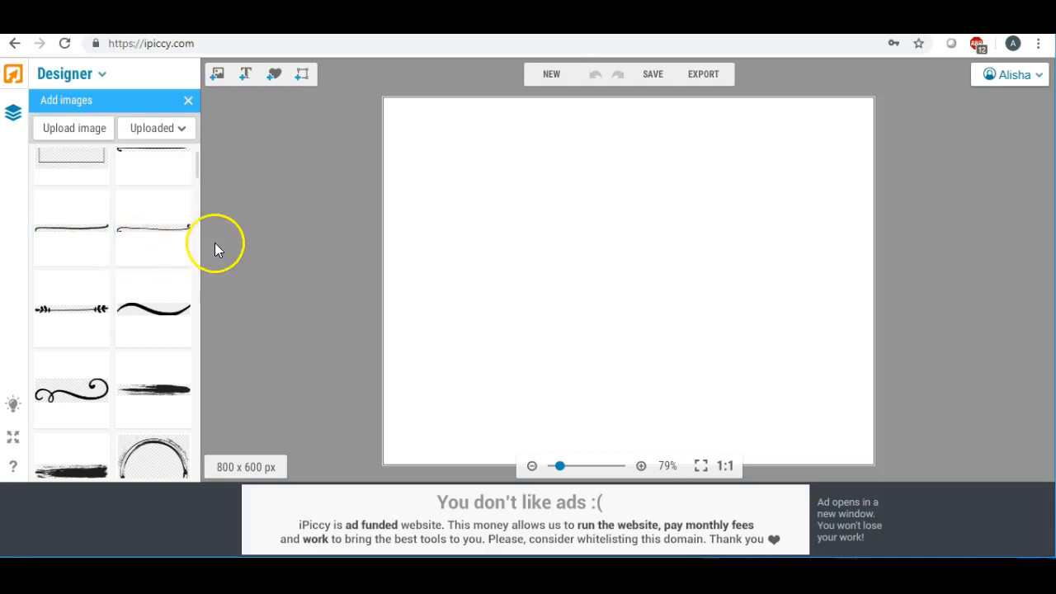
pyautogui.moveTo(198, 169); pyautogui.dragTo(199, 155)
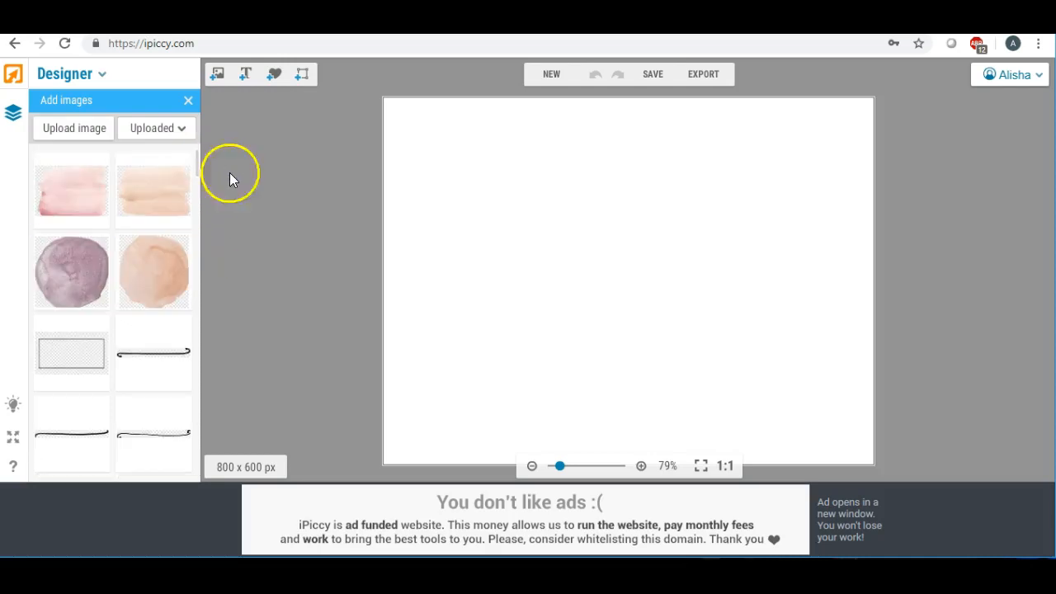
pyautogui.moveTo(81, 195); pyautogui.dragTo(591, 247)
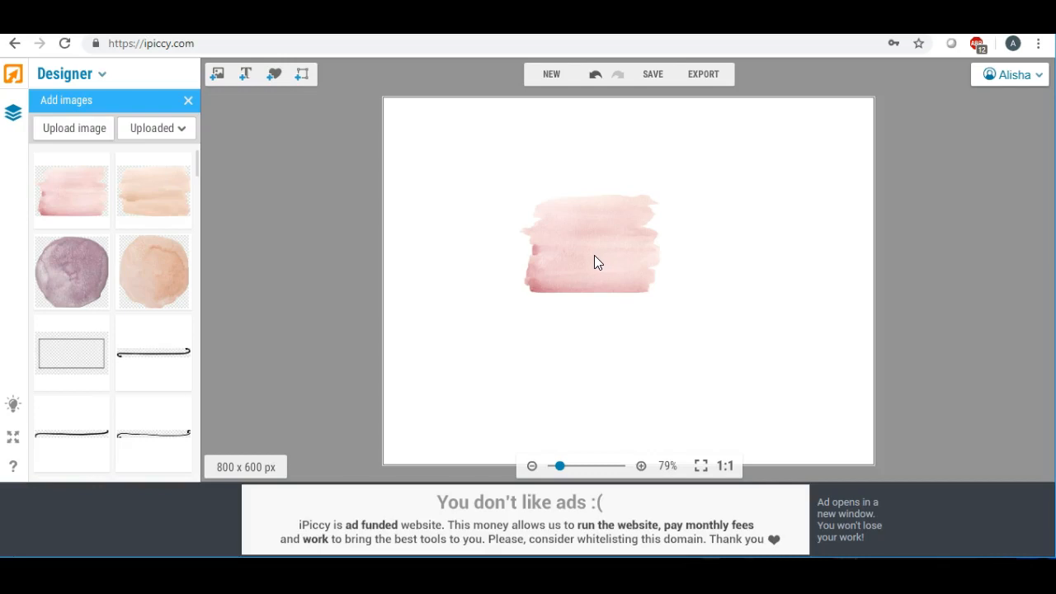
# Enlarge the pink brush-stroke image to roughly half the canvas width and centre it on the canvas.
pyautogui.click(591, 239)
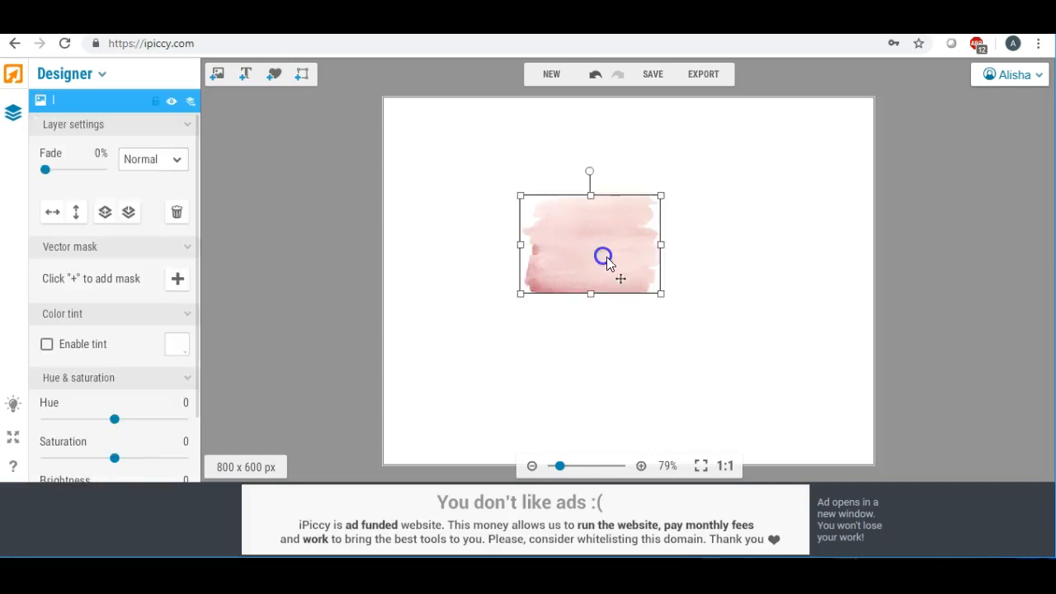
pyautogui.moveTo(660, 302); pyautogui.dragTo(822, 377)
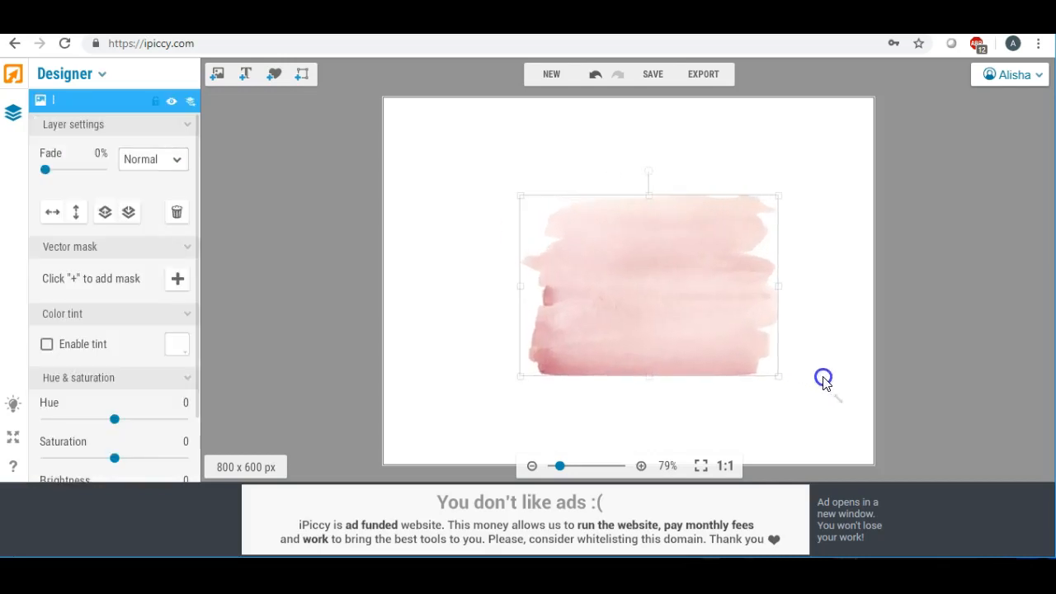
pyautogui.click(666, 290)
pyautogui.moveTo(670, 290); pyautogui.dragTo(636, 270)
pyautogui.click(451, 272)
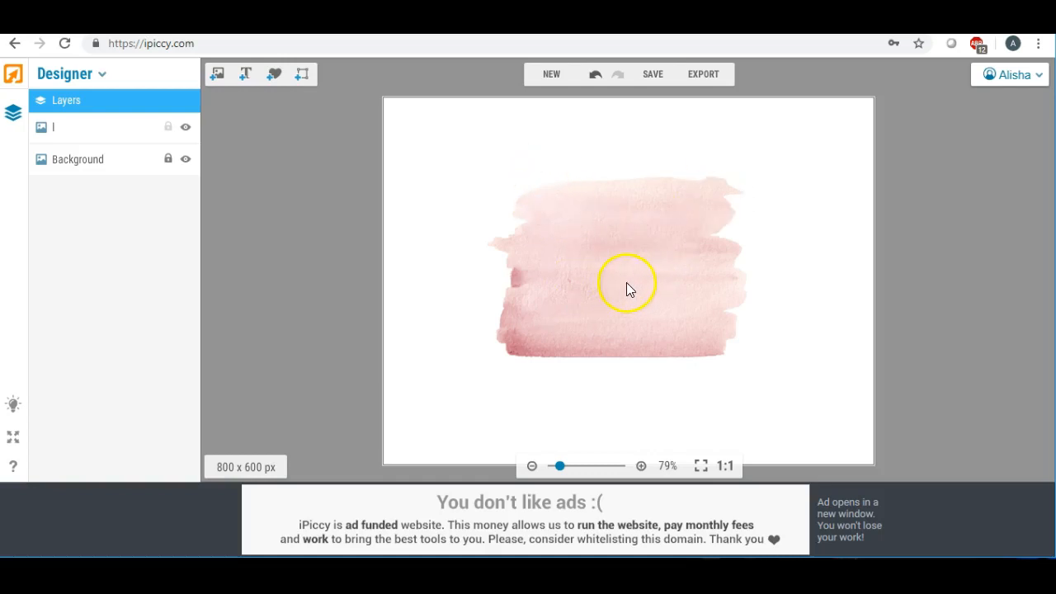
# Add a text layer over the brush stroke reading "Your Name" with "Here" on a second line.
pyautogui.click(246, 75)
pyautogui.moveTo(607, 278); pyautogui.dragTo(580, 239)
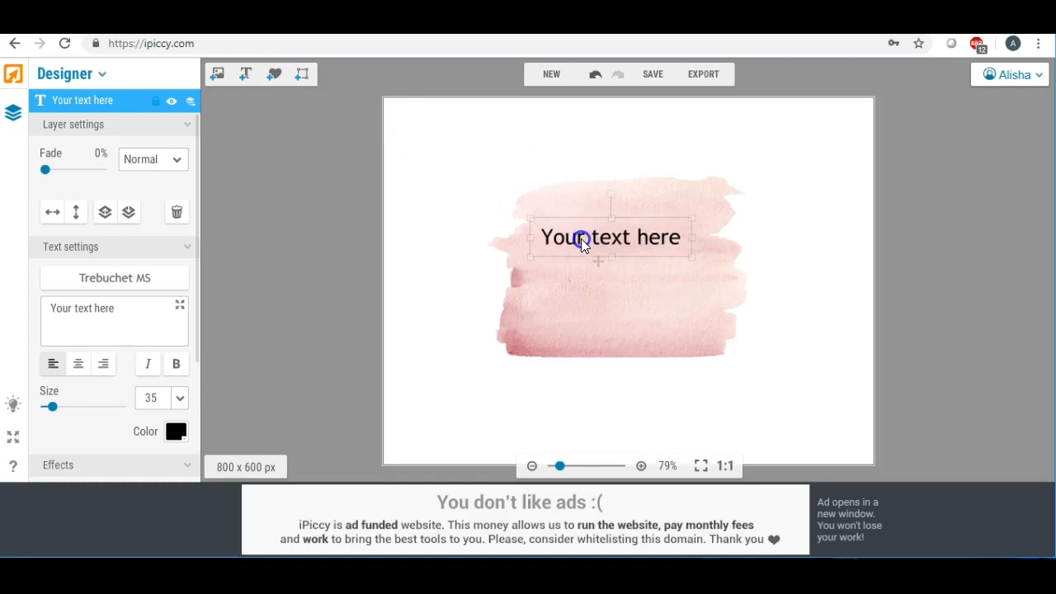
pyautogui.tripleClick(123, 313)
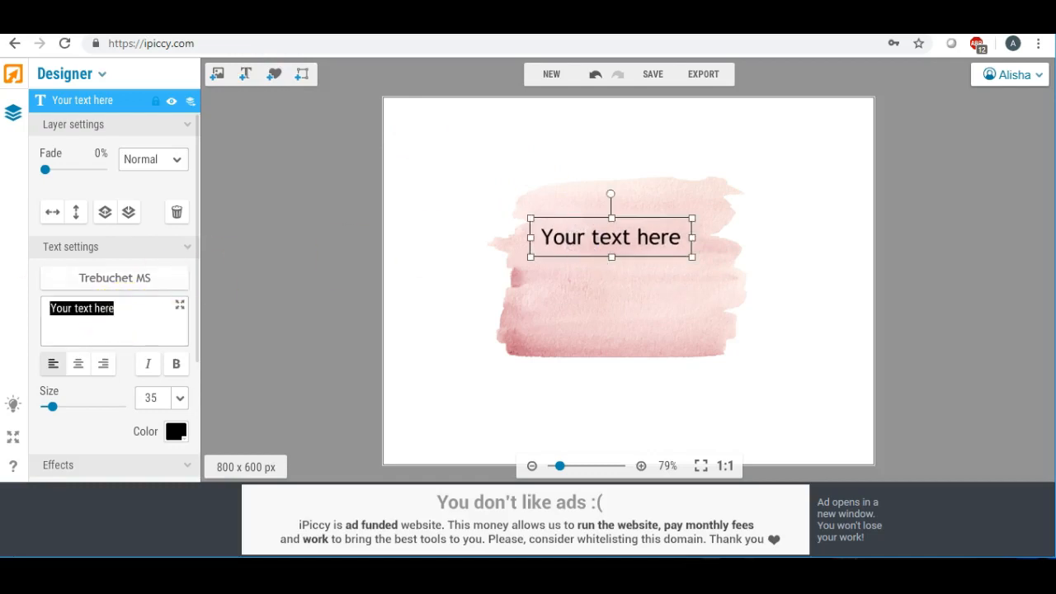
pyautogui.write('You')
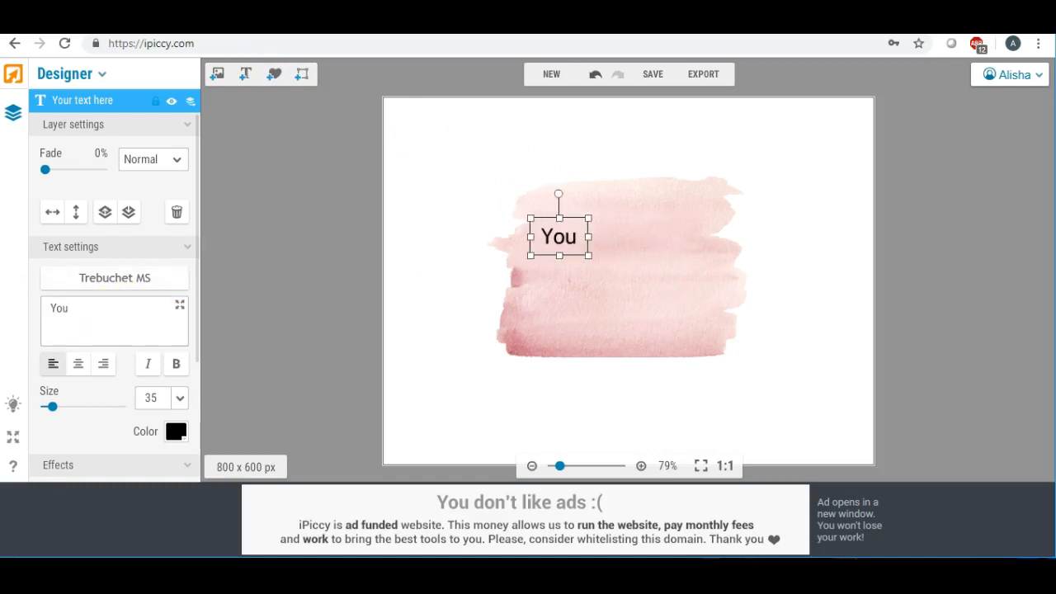
pyautogui.write('r Ma,e')
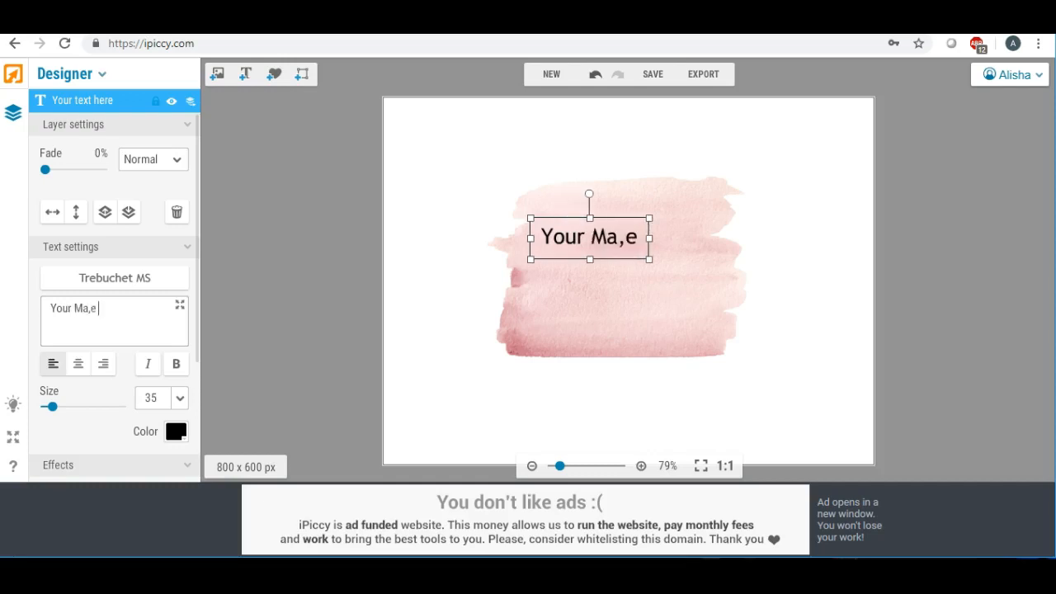
pyautogui.press('BackSpace')
pyautogui.press('BackSpace')
pyautogui.press('BackSpace')
pyautogui.press('BackSpace')
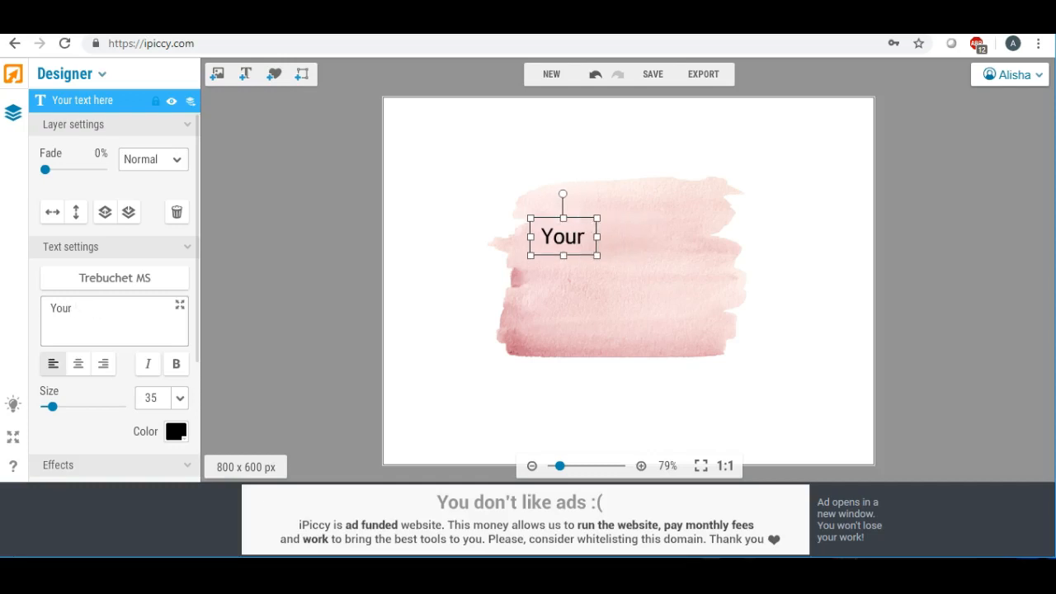
pyautogui.write('Ma,e')
pyautogui.press('BackSpace')
pyautogui.press('BackSpace')
pyautogui.press('BackSpace')
pyautogui.press('BackSpace')
pyautogui.write('Name ')
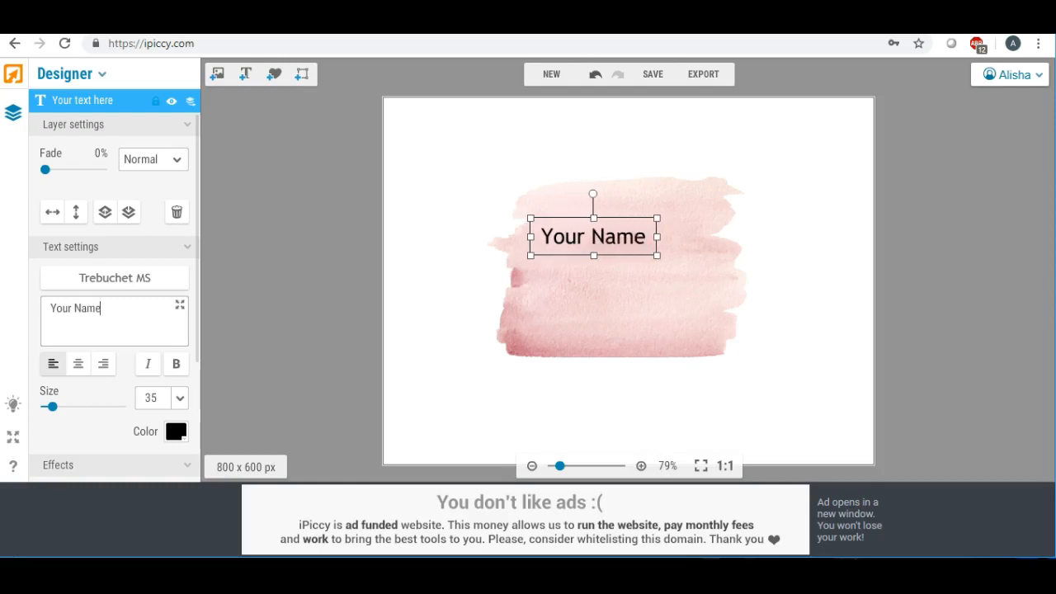
pyautogui.write('Here')
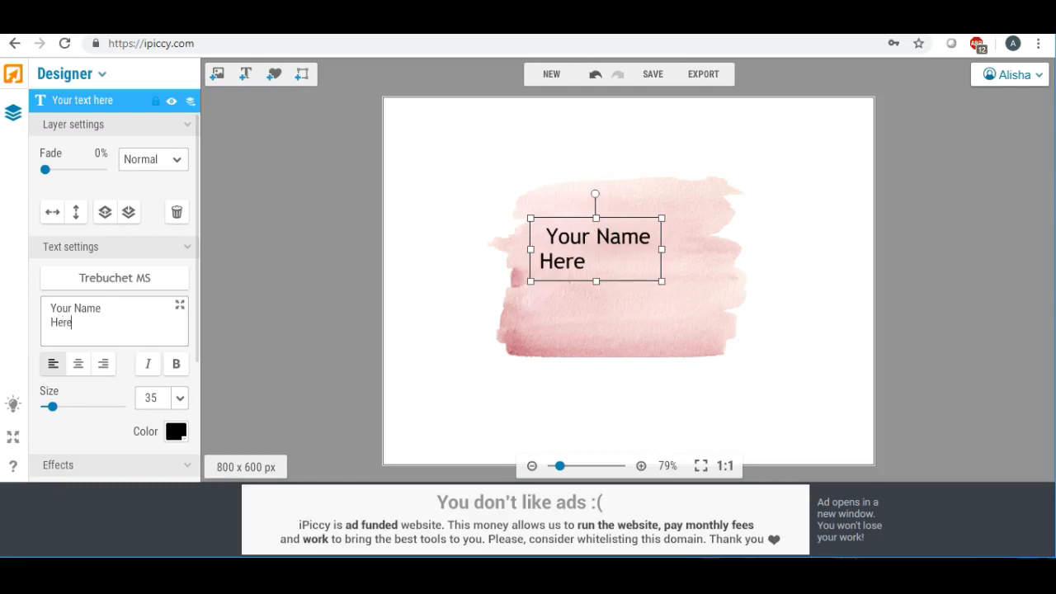
# Centre-align the "Your Name Here" text and set it in a thin handwritten signature font from the local fonts.
pyautogui.click(79, 363)
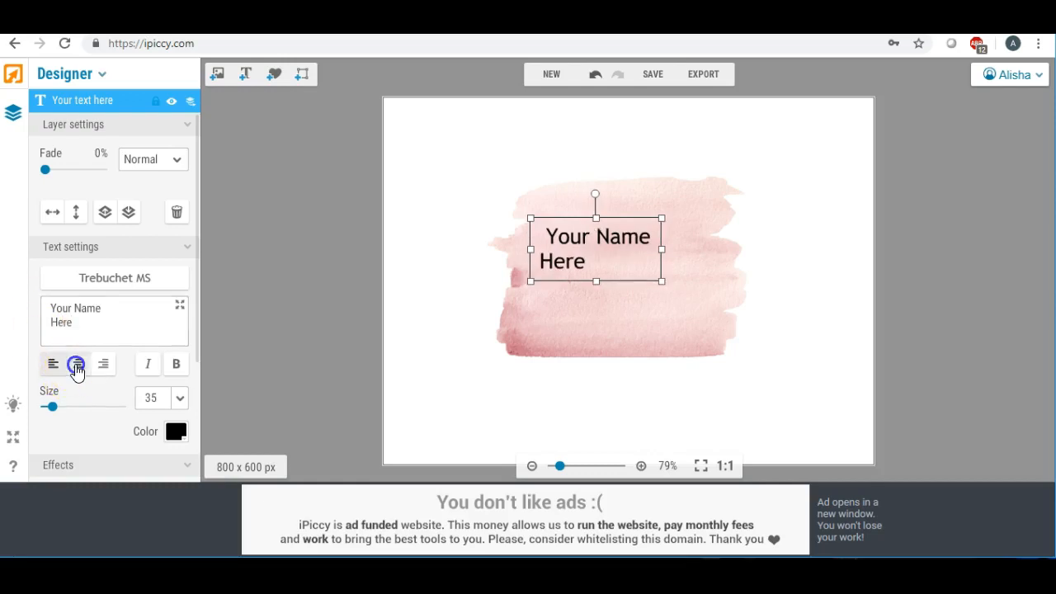
pyautogui.click(132, 277)
pyautogui.click(170, 124)
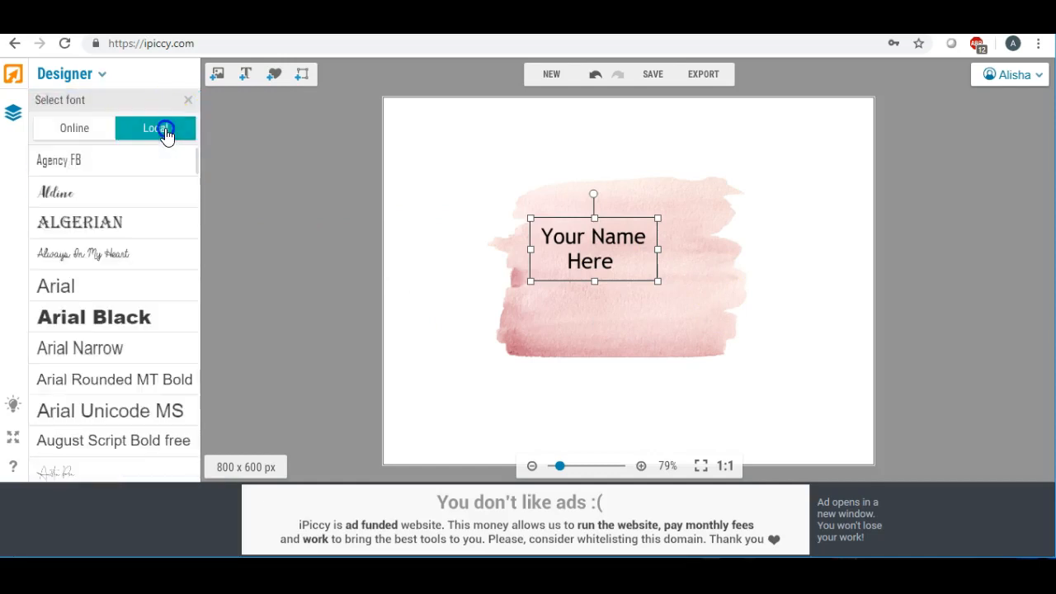
pyautogui.scroll(-1, 170, 178)
pyautogui.scroll(-5, 170, 183)
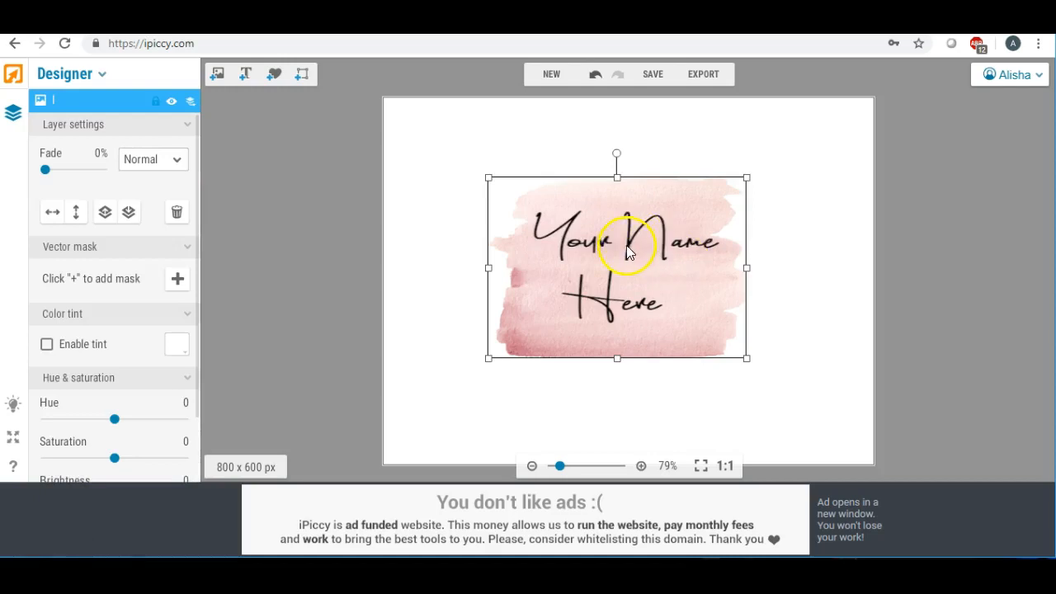
pyautogui.click(600, 246)
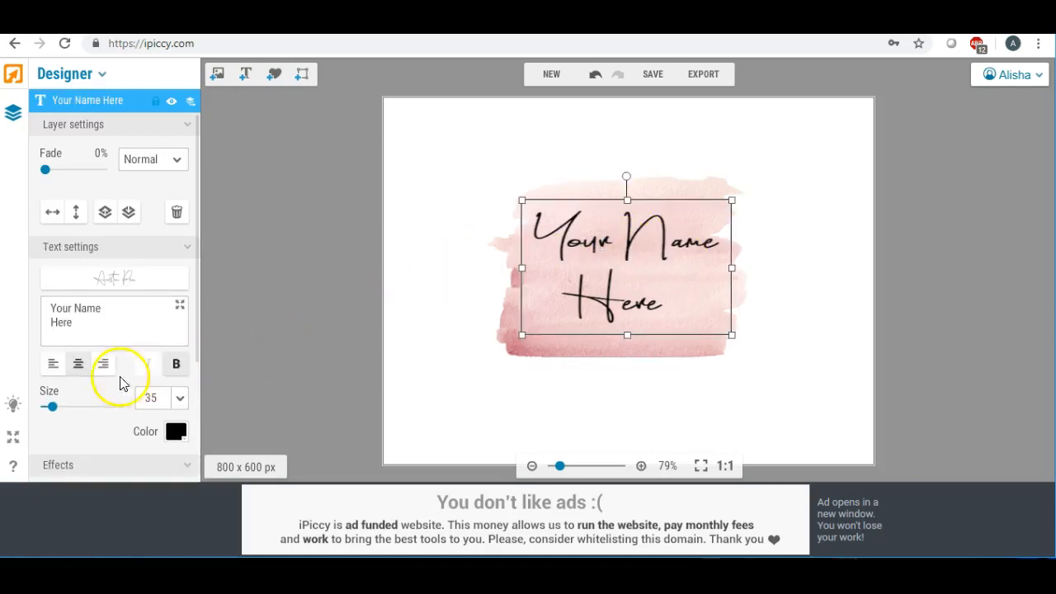
pyautogui.click(113, 280)
pyautogui.click(184, 324)
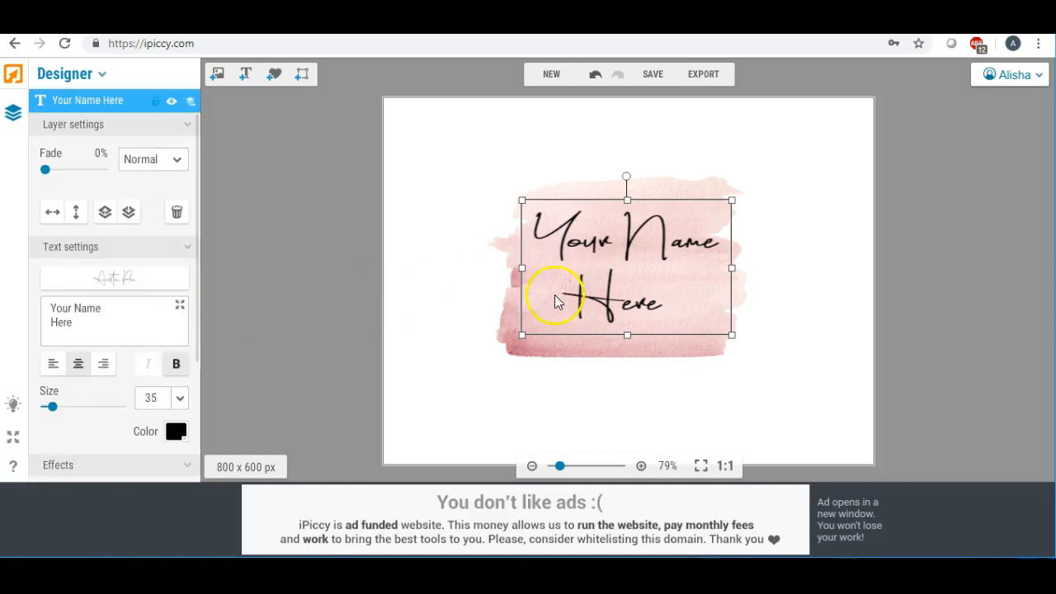
# Try a 26% fade on the "Your Name Here" text and ease it back slightly.
pyautogui.moveTo(47, 170); pyautogui.dragTo(60, 175)
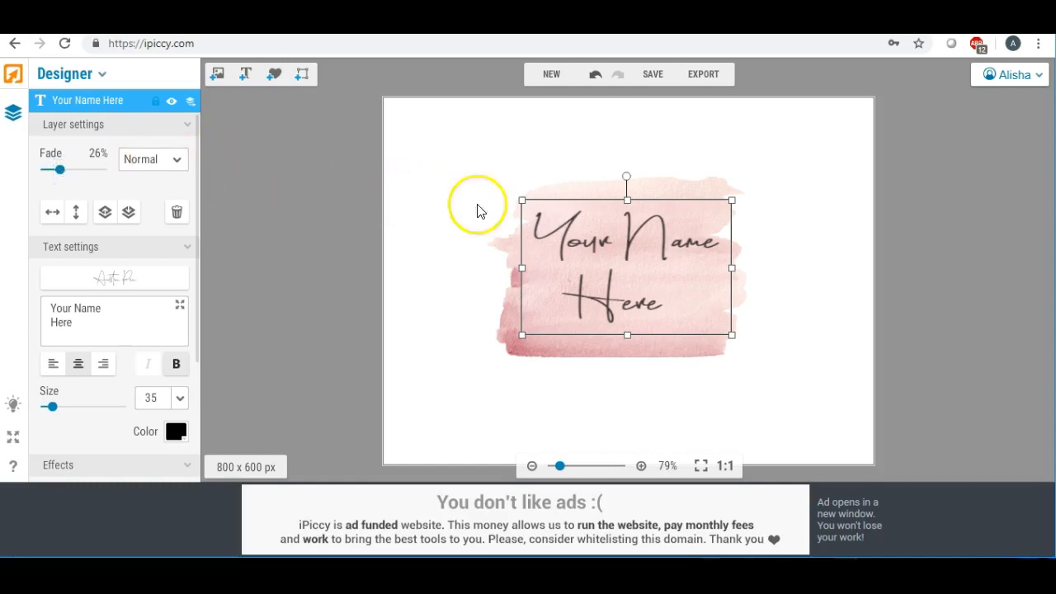
pyautogui.click(60, 170)
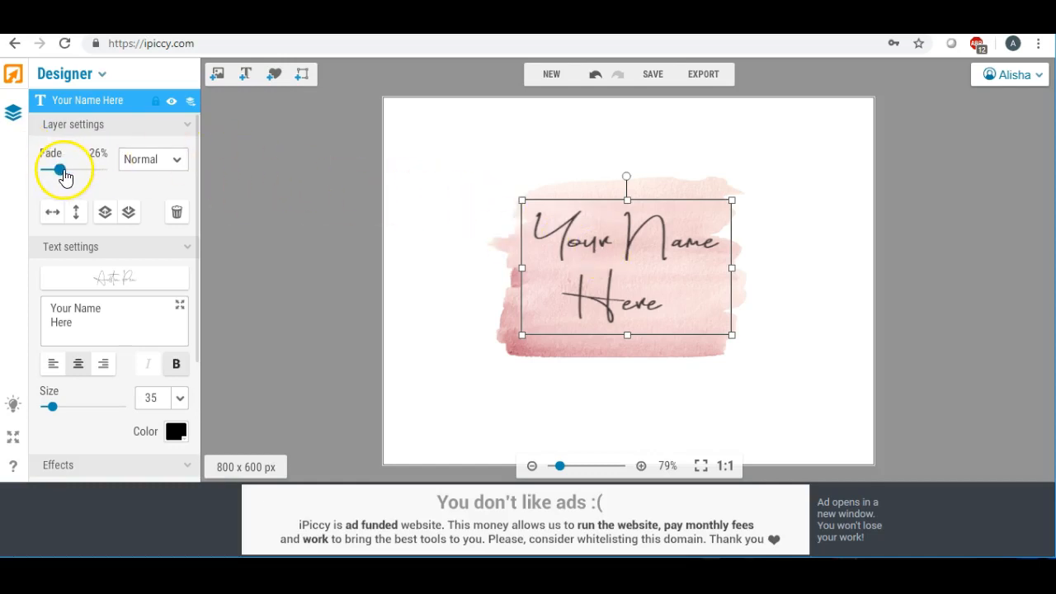
pyautogui.moveTo(60, 175)
pyautogui.mouseDown()
pyautogui.moveTo(37, 168)
pyautogui.moveTo(55, 172)
pyautogui.mouseUp()
# Reduce the brush stroke's height from its upper edge and move the name text down to sit centred on it.
pyautogui.click(589, 186)
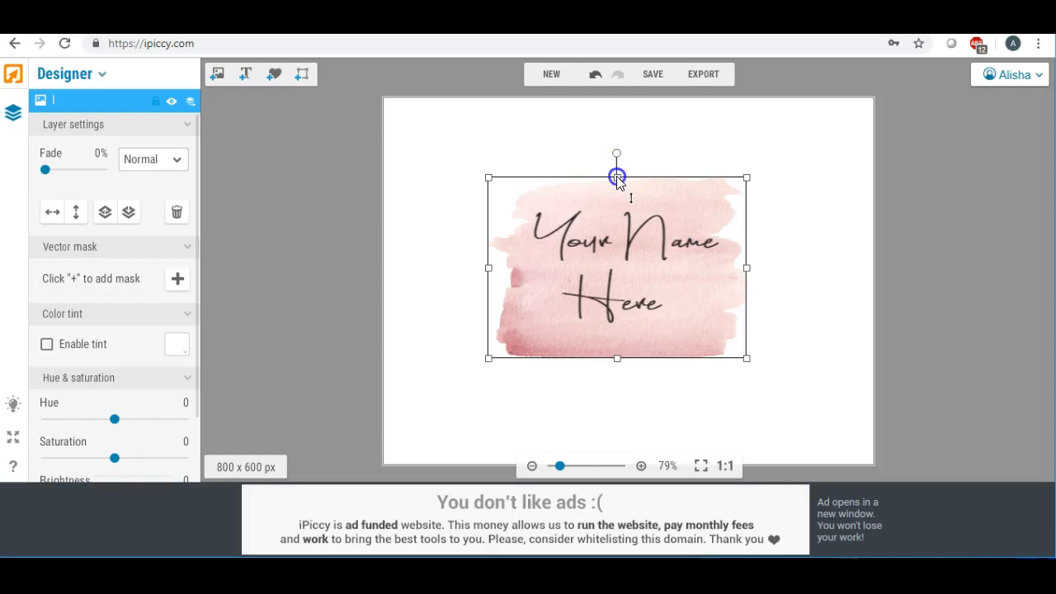
pyautogui.moveTo(616, 176); pyautogui.dragTo(572, 236)
pyautogui.click(574, 215)
pyautogui.click(455, 192)
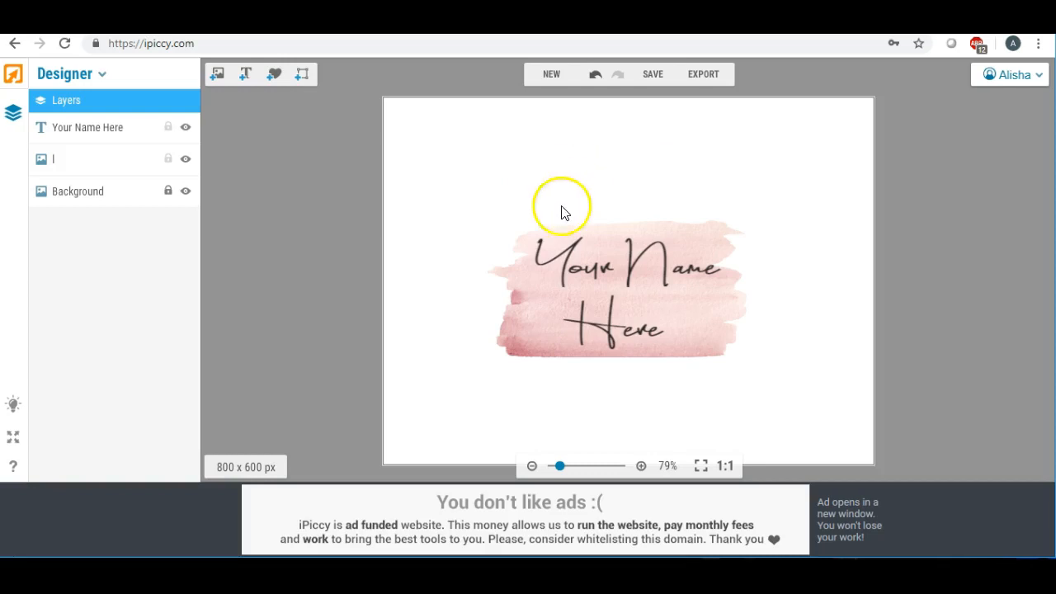
# Increase the fade of the "Your Name Here" text so the lettering looks a softer grey.
pyautogui.click(565, 247)
pyautogui.moveTo(58, 175); pyautogui.dragTo(65, 177)
pyautogui.click(467, 198)
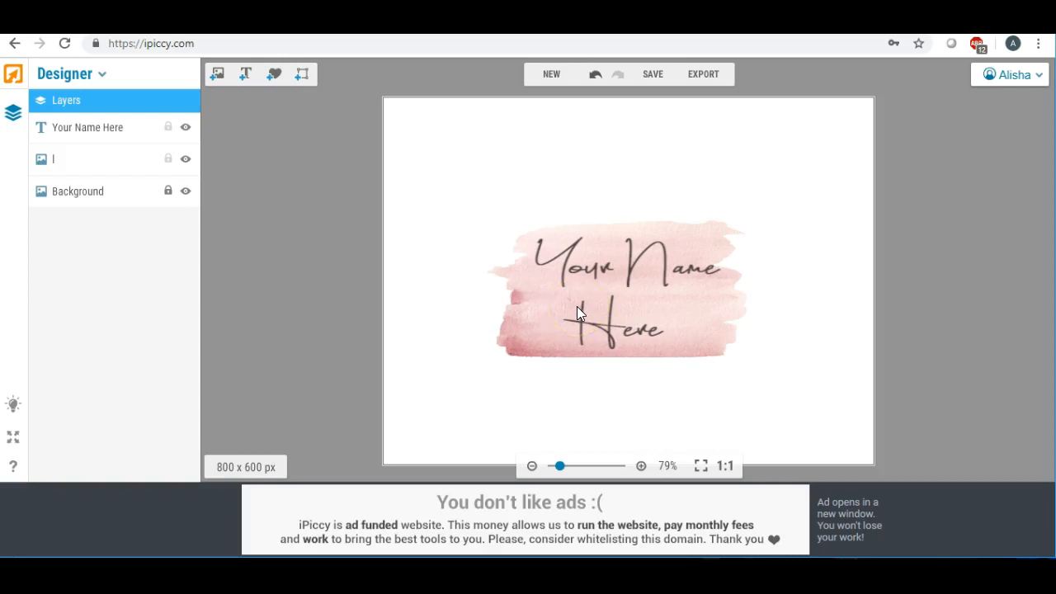
# Export the design to the Editor and crop it closely around the brush stroke to 444 x 275 px.
pyautogui.click(703, 74)
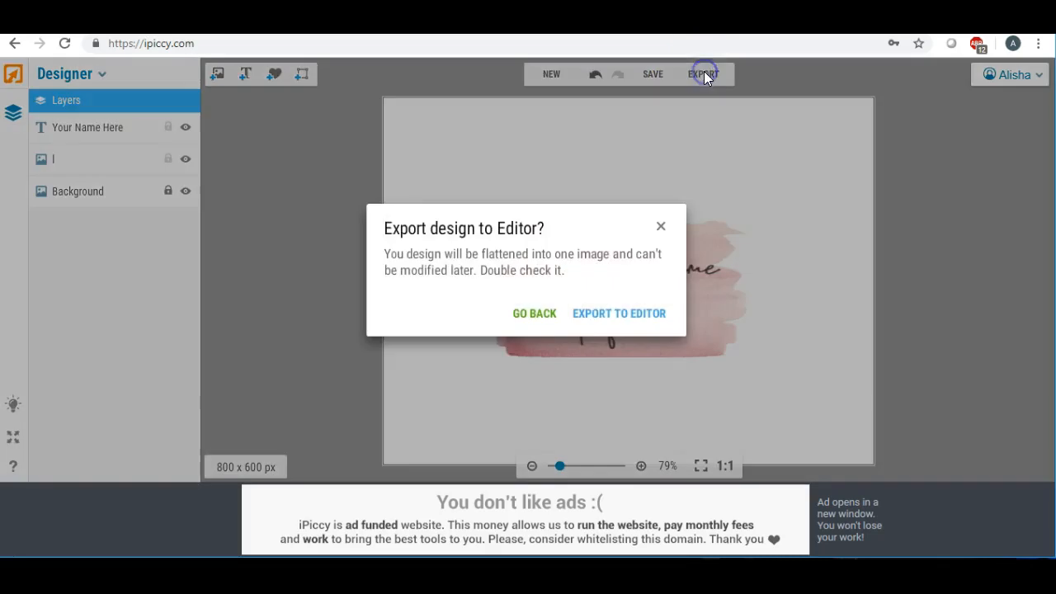
pyautogui.click(596, 309)
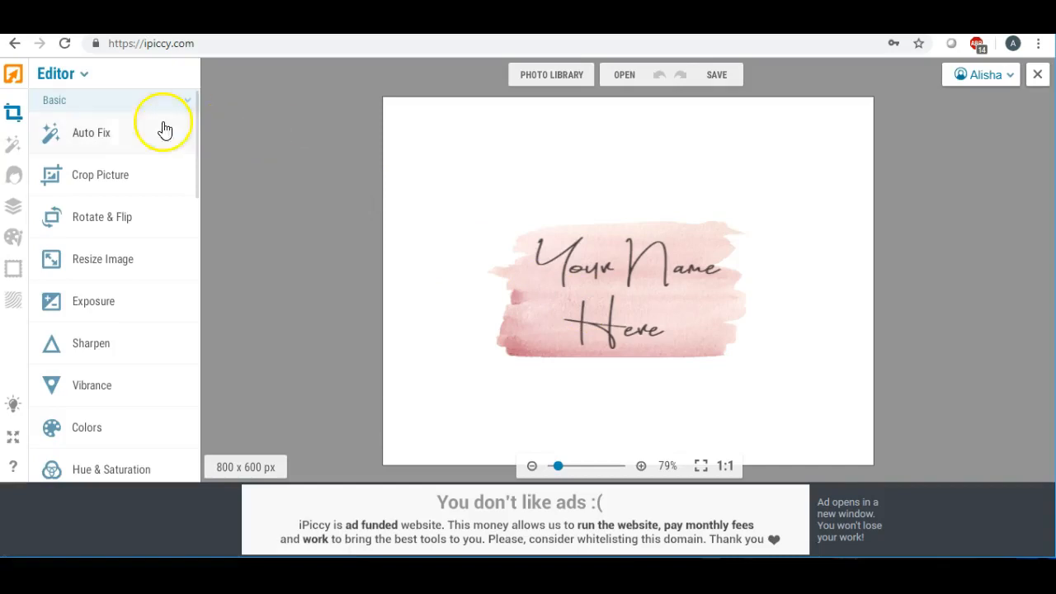
pyautogui.click(109, 177)
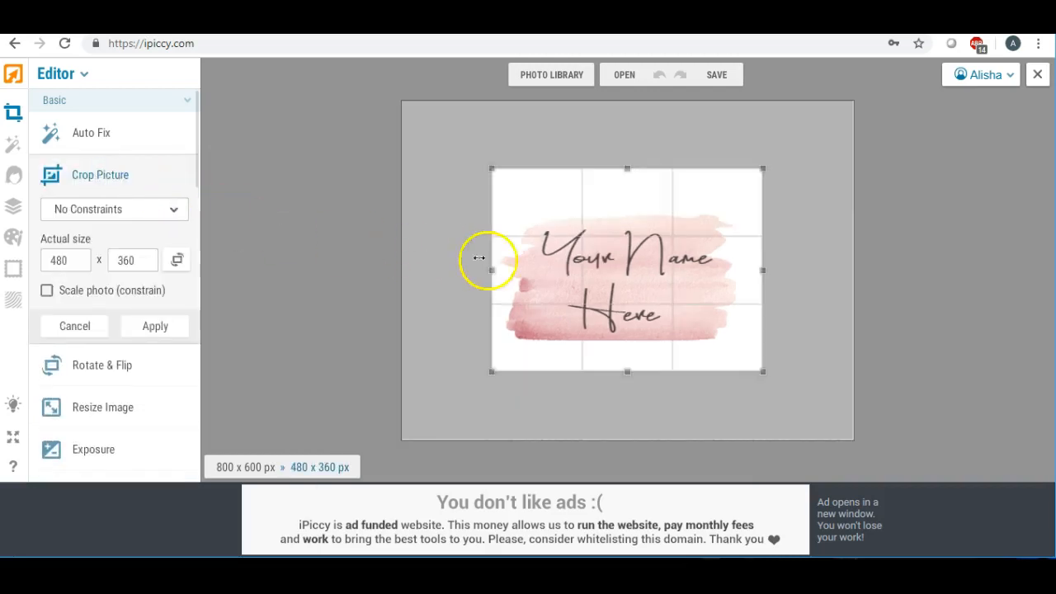
pyautogui.moveTo(629, 169); pyautogui.dragTo(630, 201)
pyautogui.moveTo(629, 372); pyautogui.dragTo(629, 362)
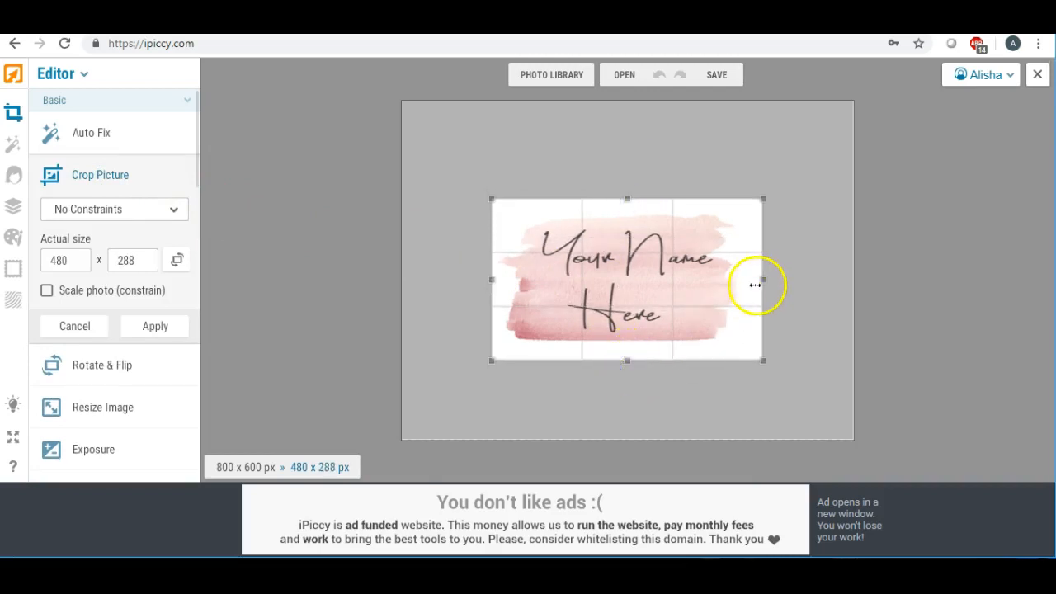
pyautogui.moveTo(762, 278); pyautogui.dragTo(745, 279)
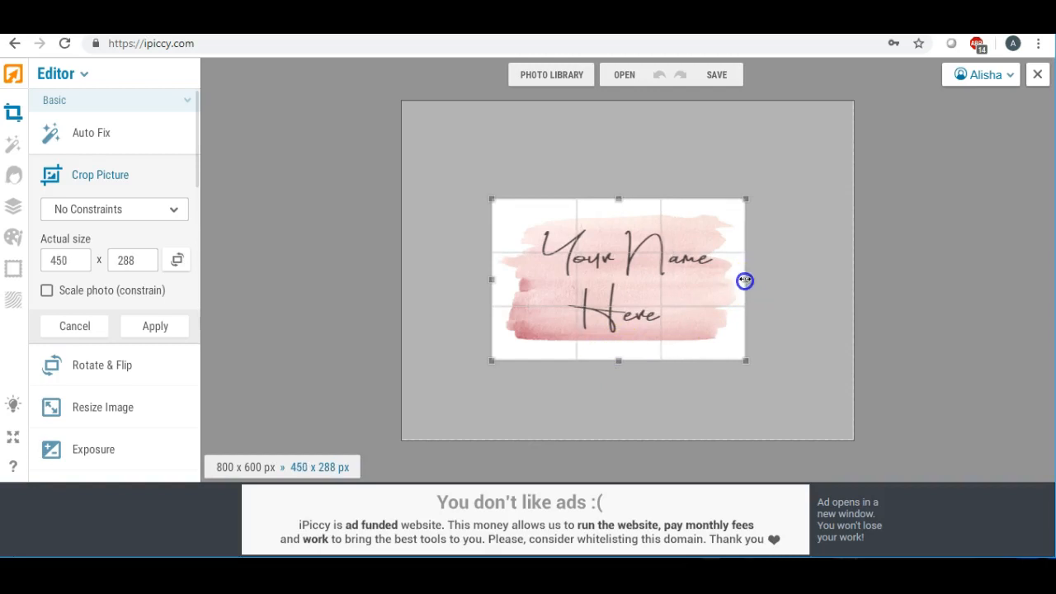
pyautogui.moveTo(492, 279); pyautogui.dragTo(497, 279)
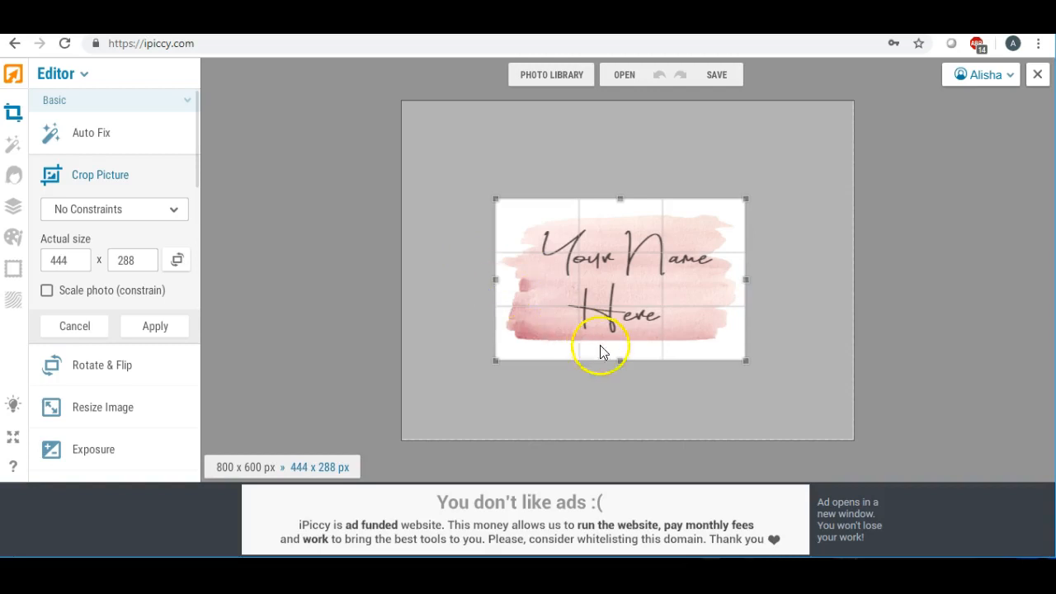
pyautogui.moveTo(619, 356); pyautogui.dragTo(620, 351)
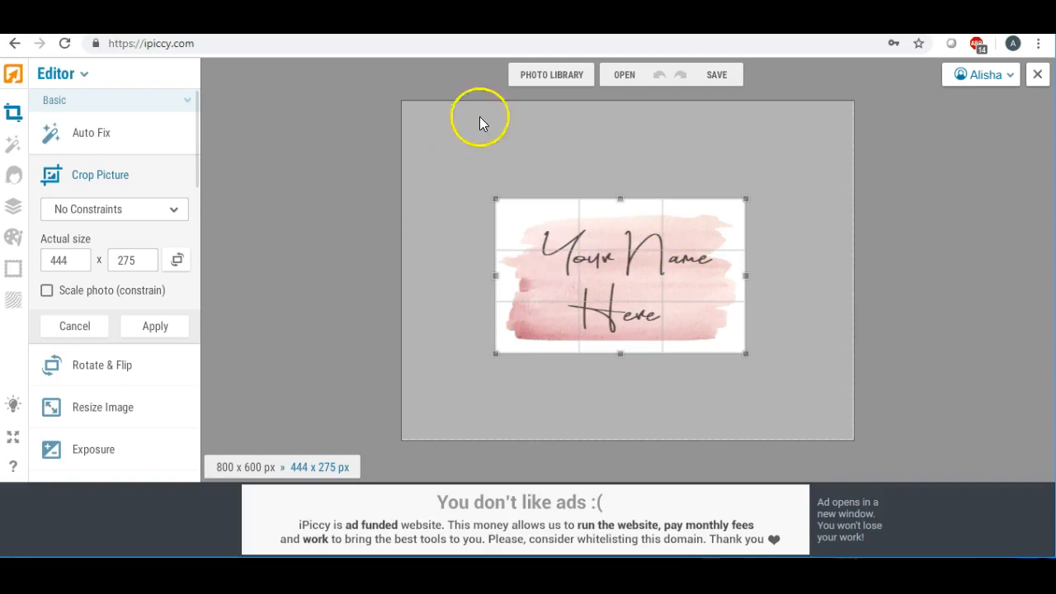
pyautogui.click(157, 326)
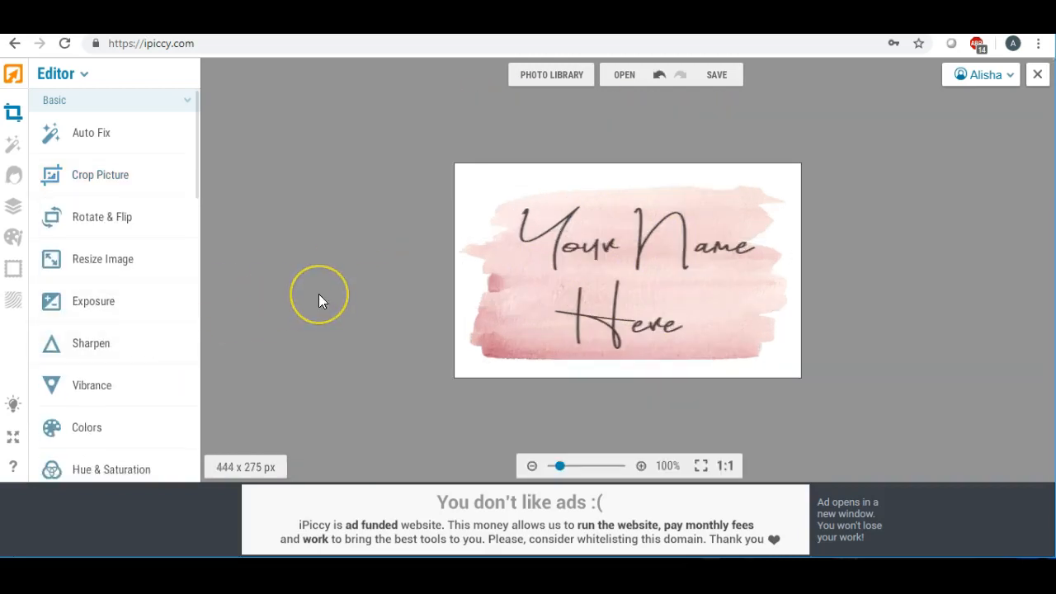
# Prepare the cropped logo for saving to the computer as a .jpg named logo1 at Highest quality.
pyautogui.click(717, 75)
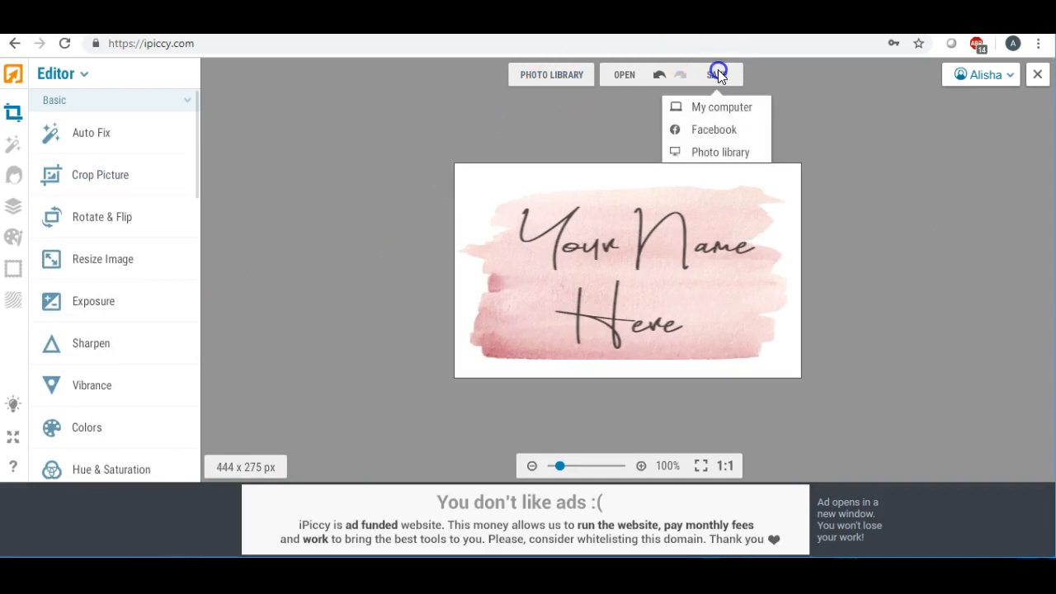
pyautogui.click(715, 104)
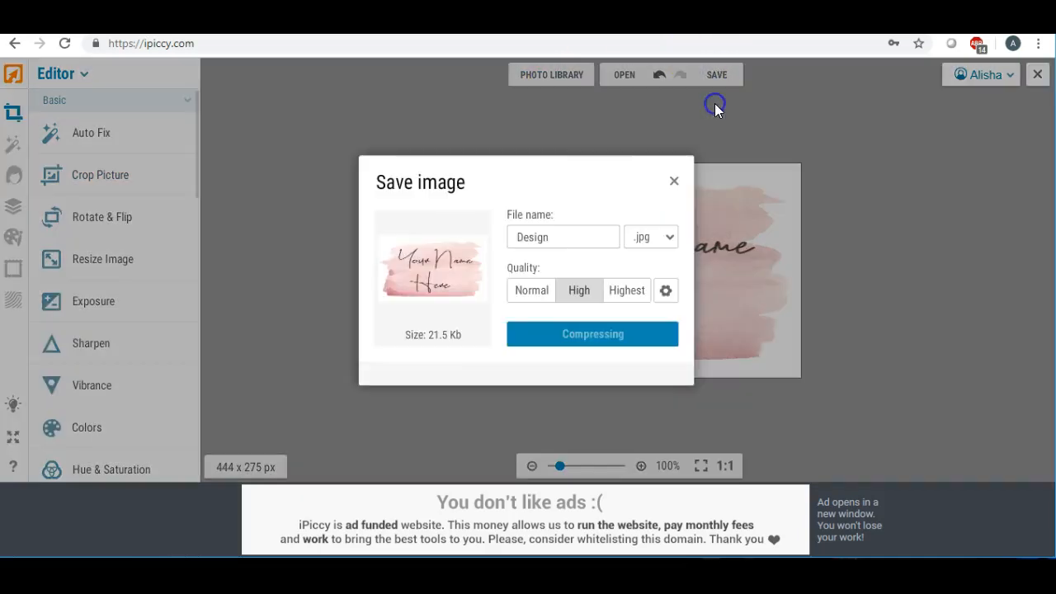
pyautogui.click(626, 290)
pyautogui.moveTo(575, 236); pyautogui.dragTo(490, 234)
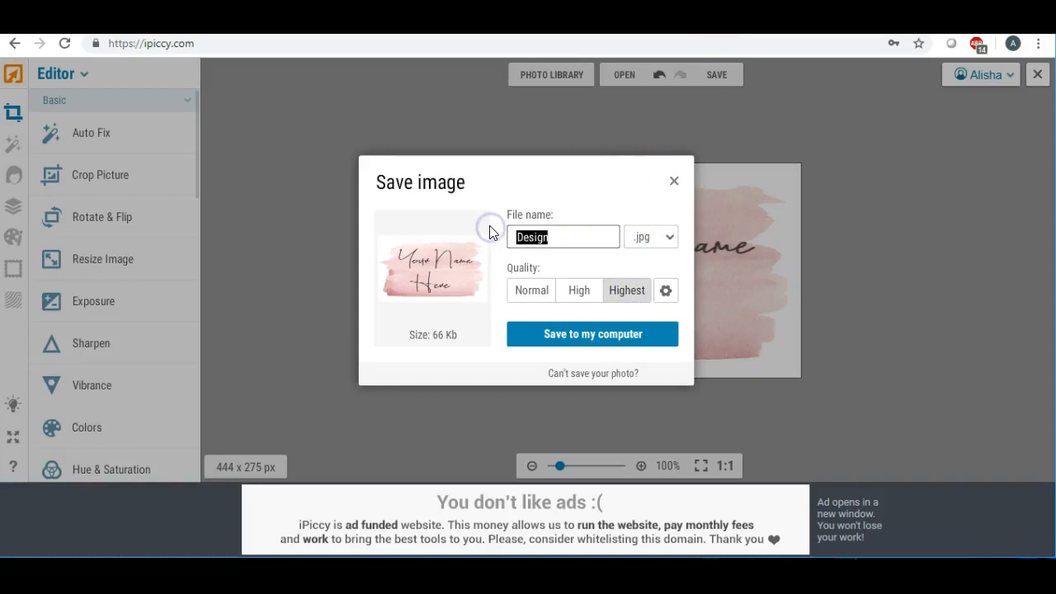
pyautogui.write('logo')
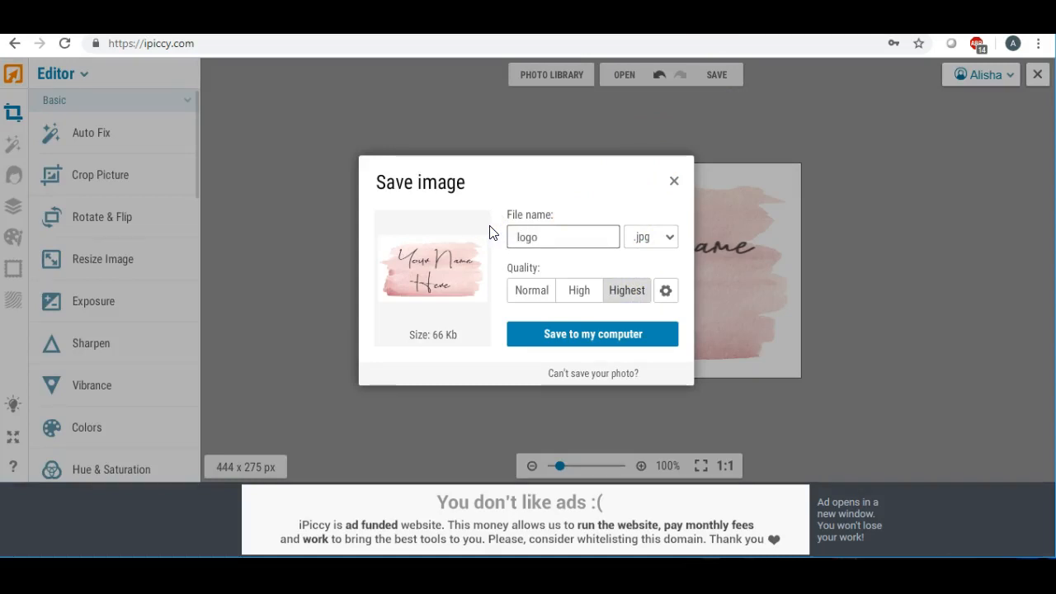
pyautogui.click(576, 302)
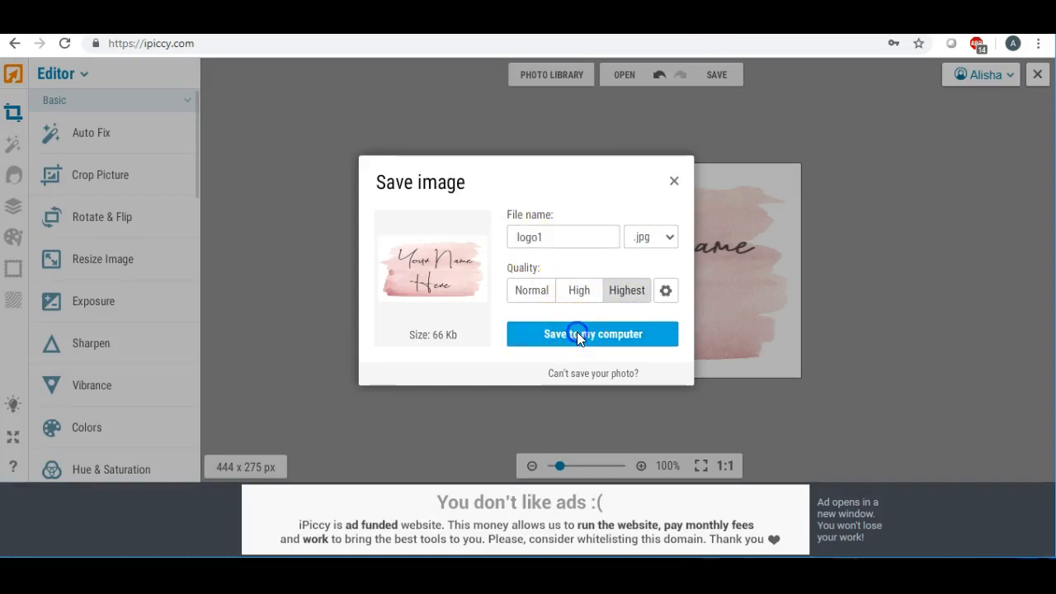
# Save the logo1 JPEG to the Desktop folder.
pyautogui.click(576, 334)
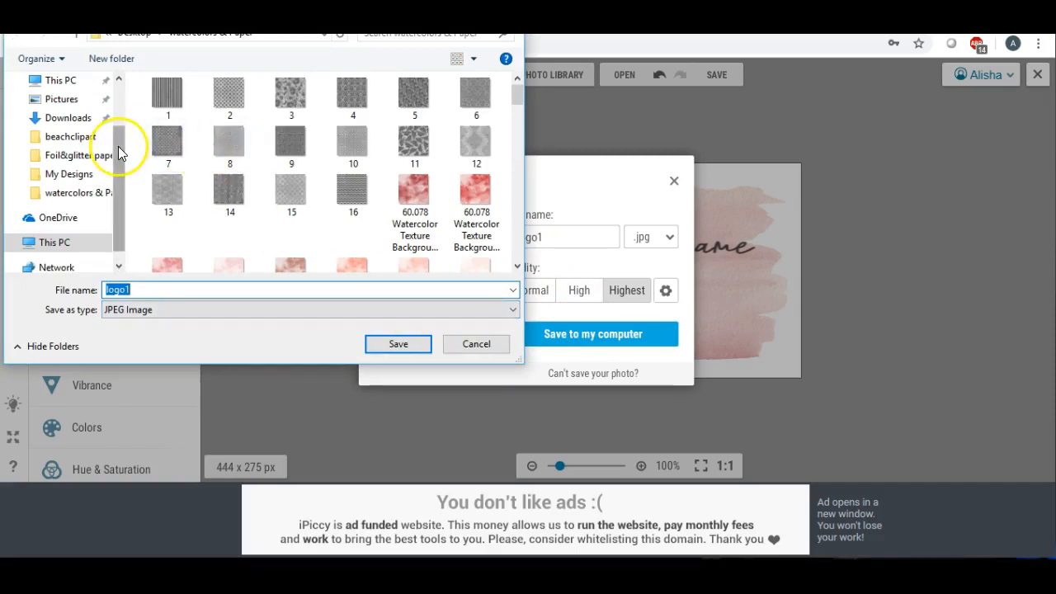
pyautogui.scroll(2, 107, 107)
pyautogui.click(66, 111)
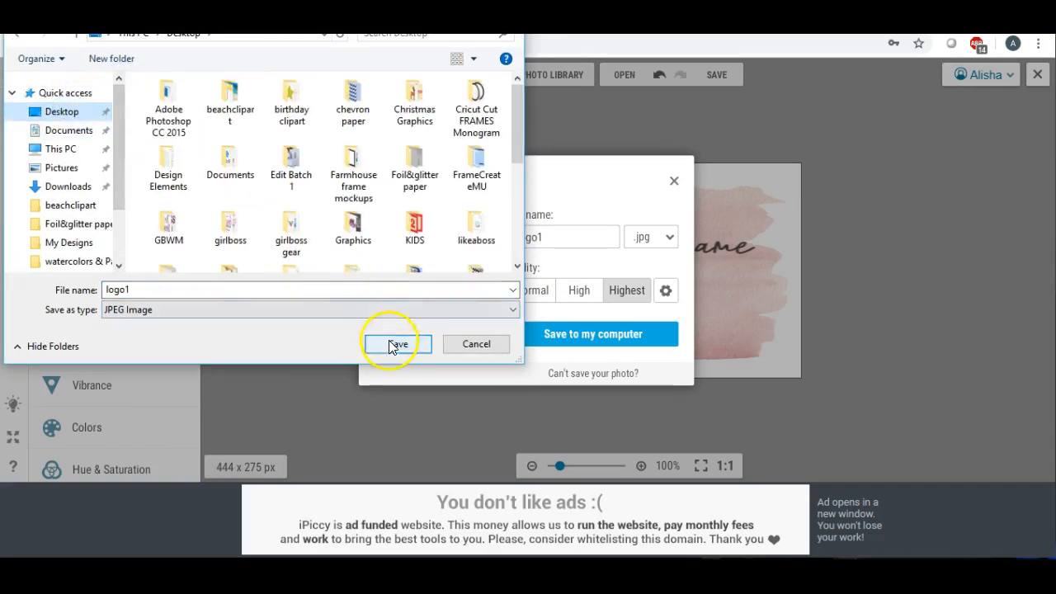
pyautogui.click(391, 344)
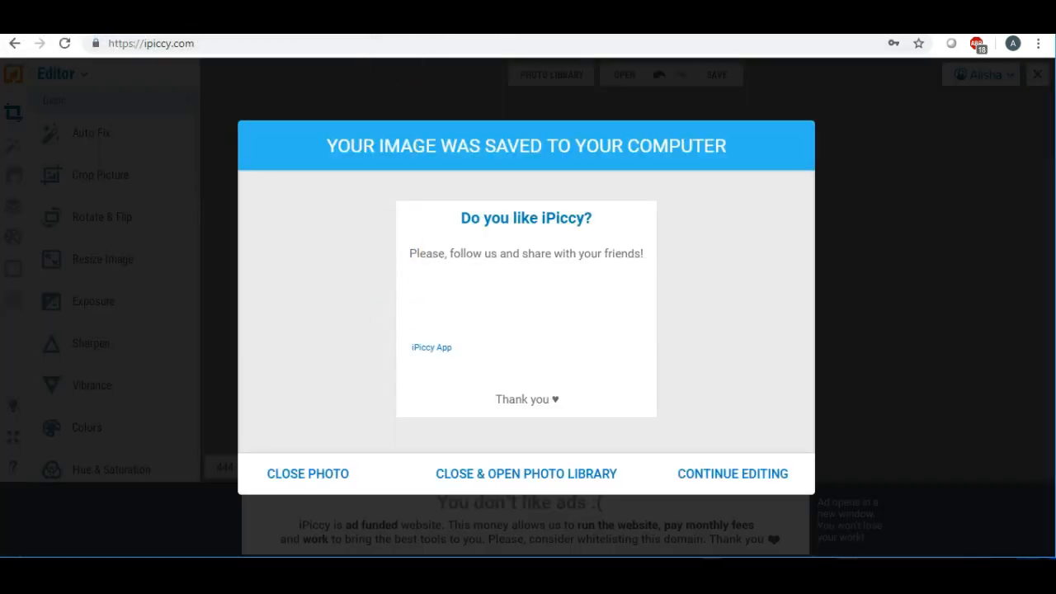
# Switch to LunaPic's Transparent Background tool in a new browser tab and upload the saved logo image from the Desktop.
pyautogui.click(403, 19)
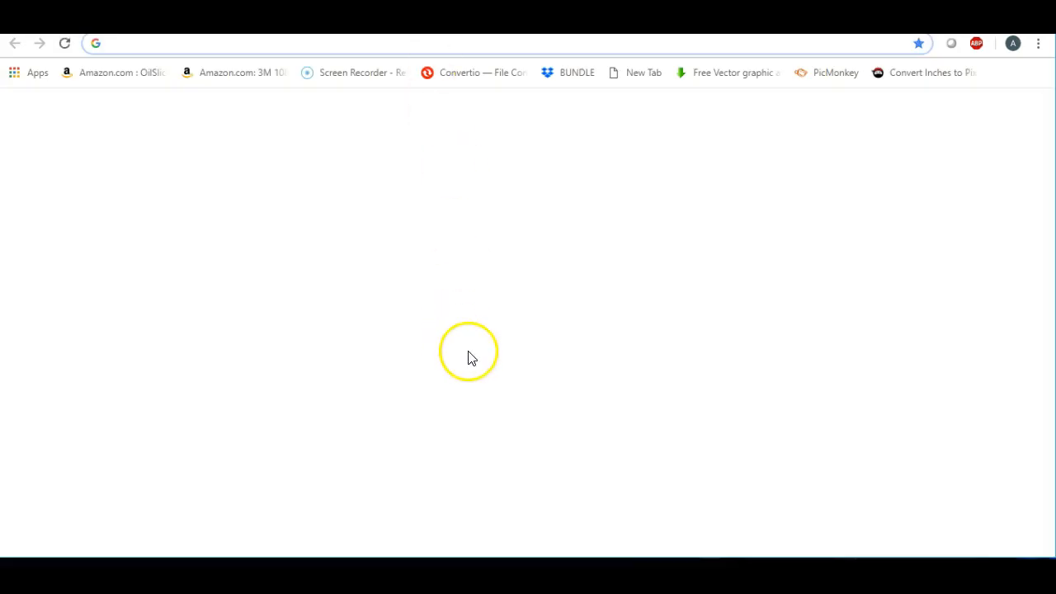
pyautogui.click(495, 421)
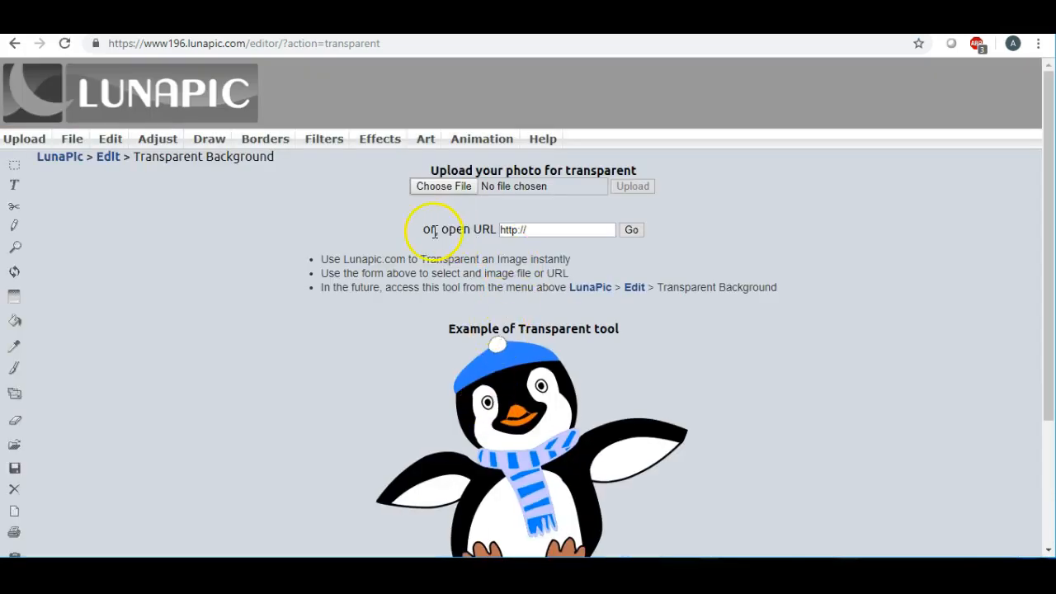
pyautogui.click(427, 188)
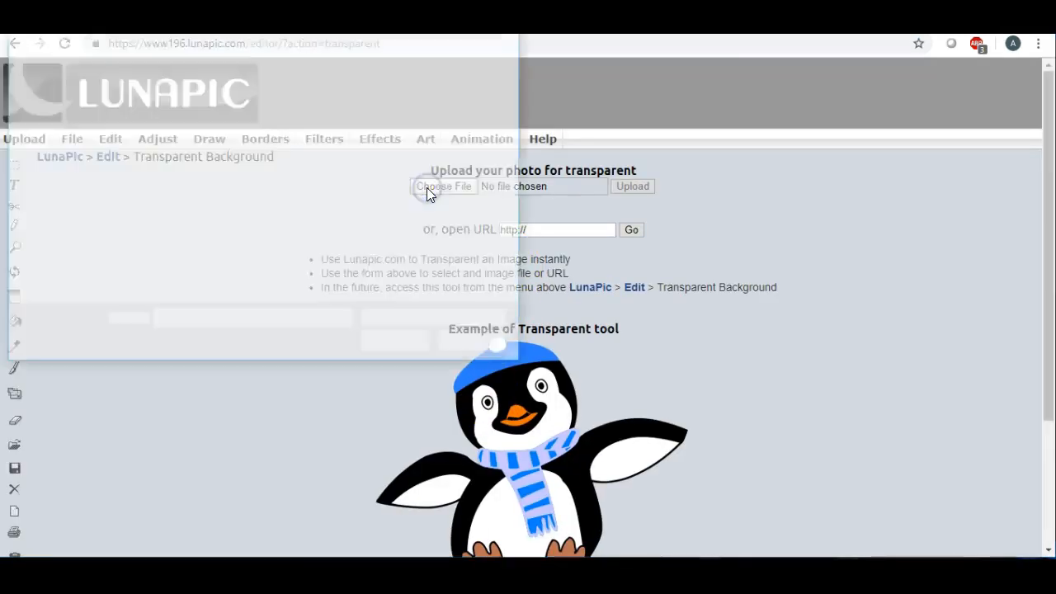
pyautogui.click(71, 81)
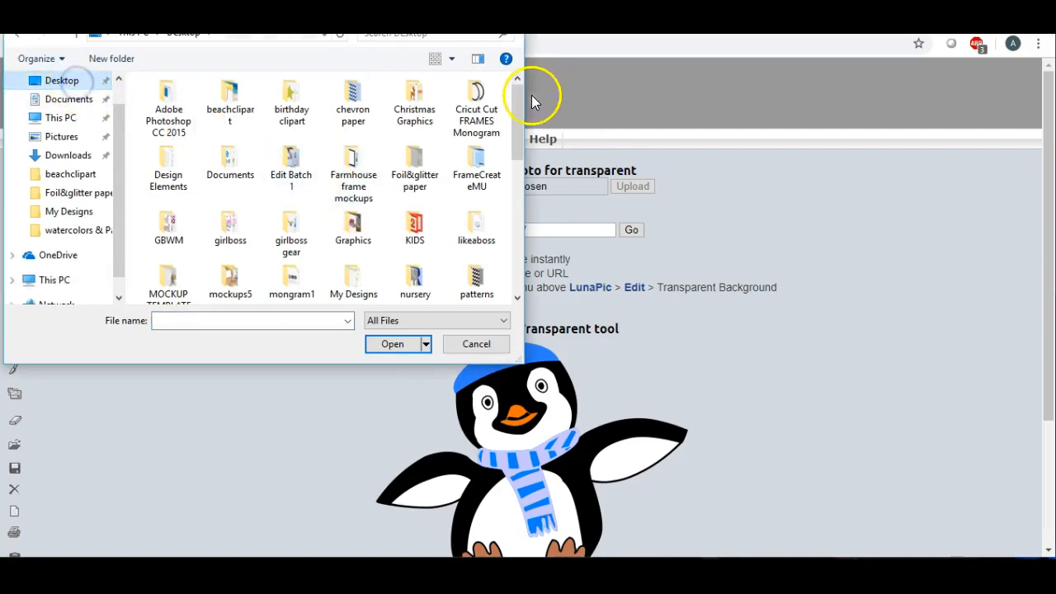
pyautogui.moveTo(520, 94); pyautogui.dragTo(518, 212)
pyautogui.doubleClick(353, 274)
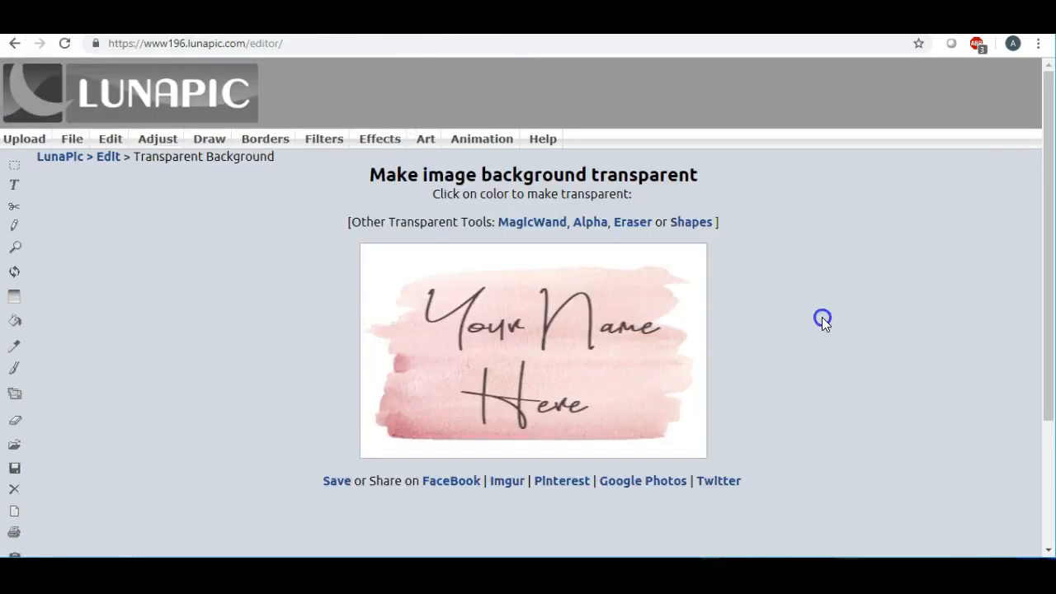
# Make the white background around the brush stroke transparent and apply the effect.
pyautogui.click(693, 262)
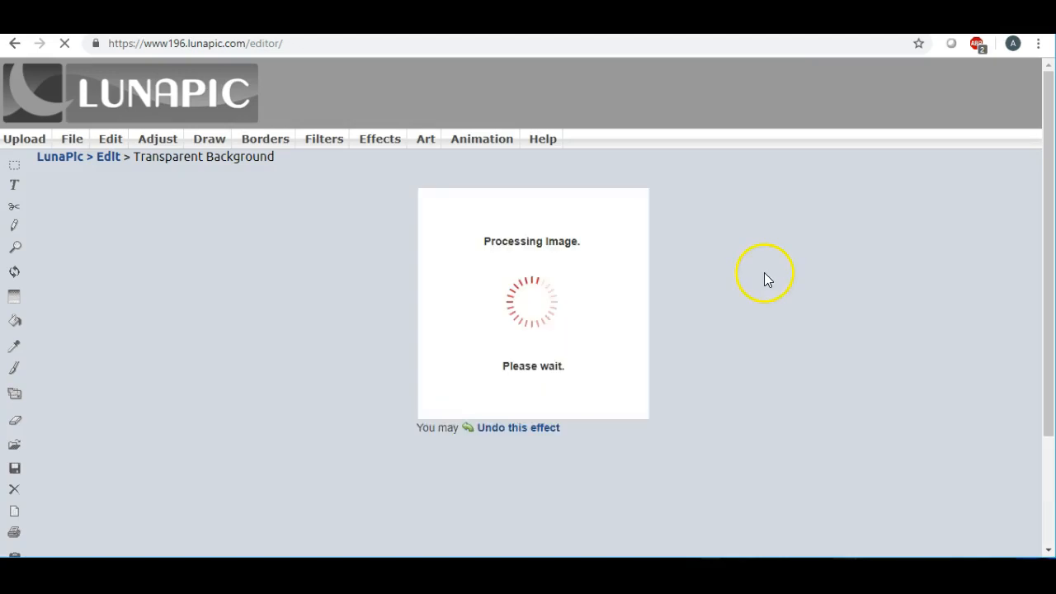
pyautogui.scroll(-3, 760, 275)
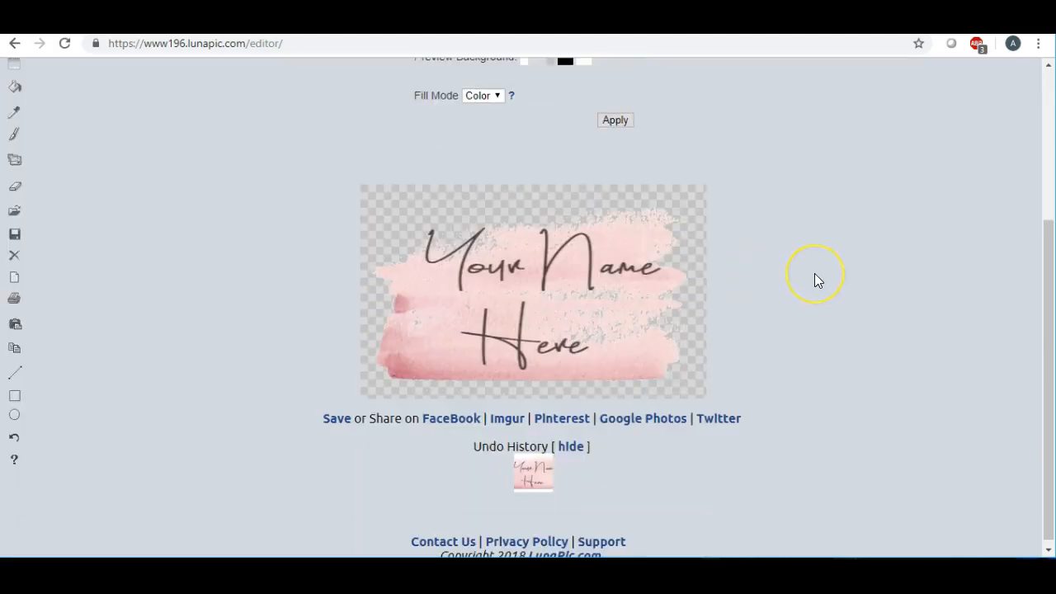
pyautogui.click(619, 124)
pyautogui.scroll(-2, 784, 248)
pyautogui.scroll(2, 784, 248)
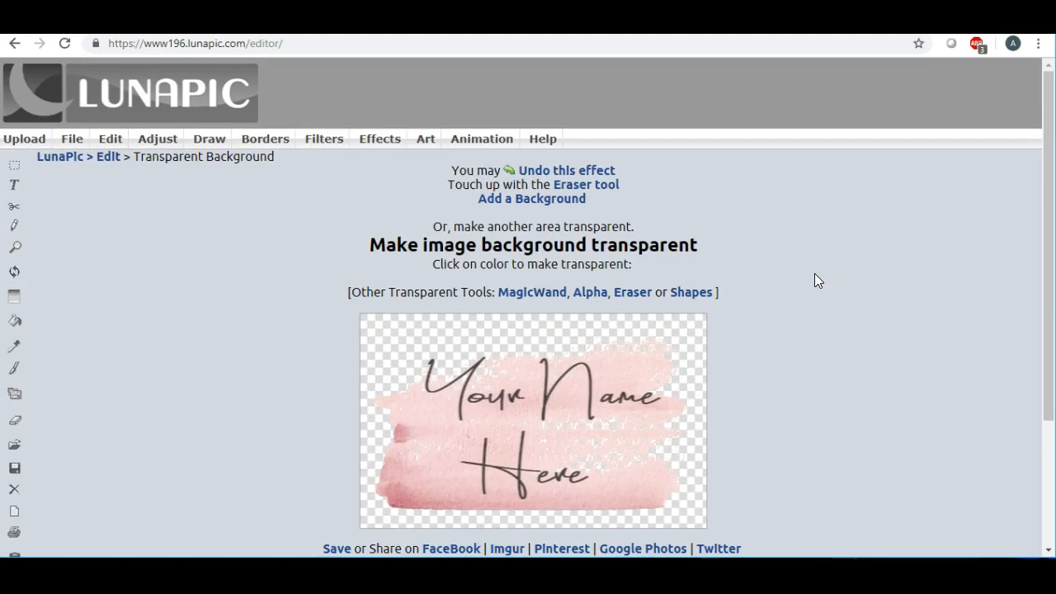
# Save the transparent logo from LunaPic in PNG format.
pyautogui.moveTo(71, 137)
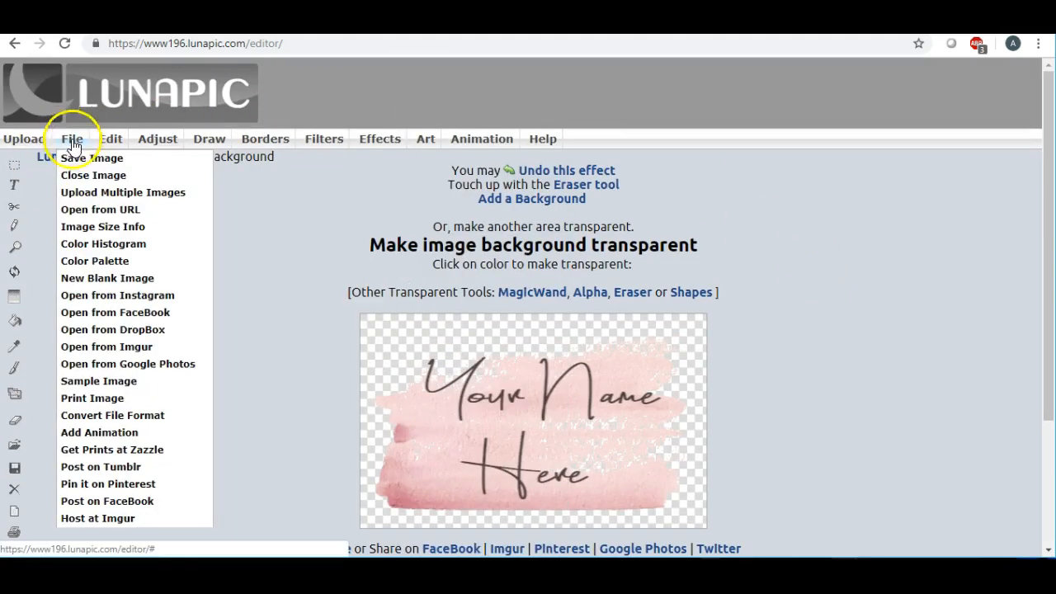
pyautogui.click(74, 160)
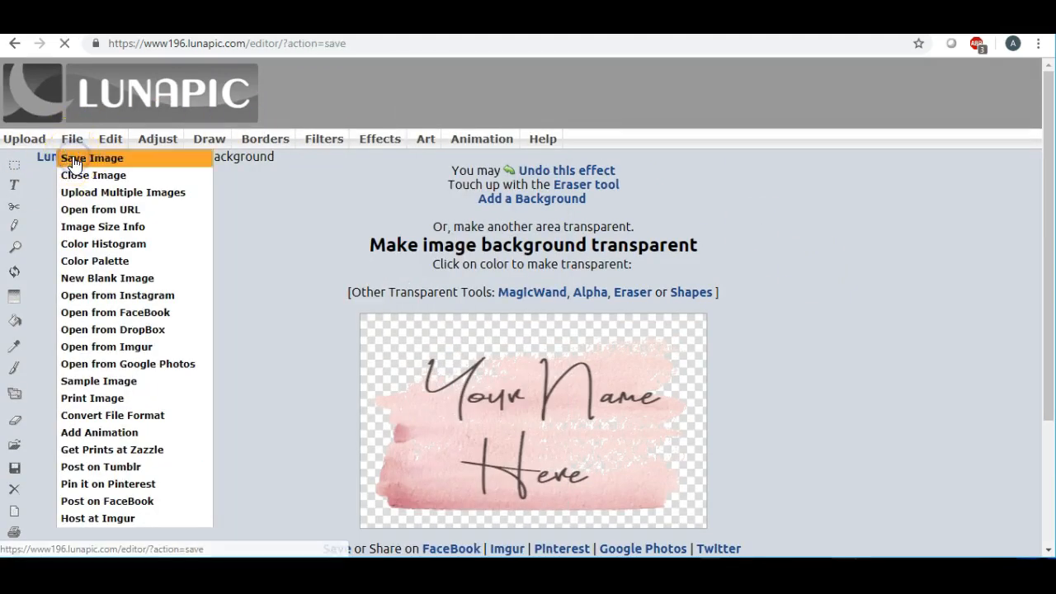
pyautogui.click(509, 221)
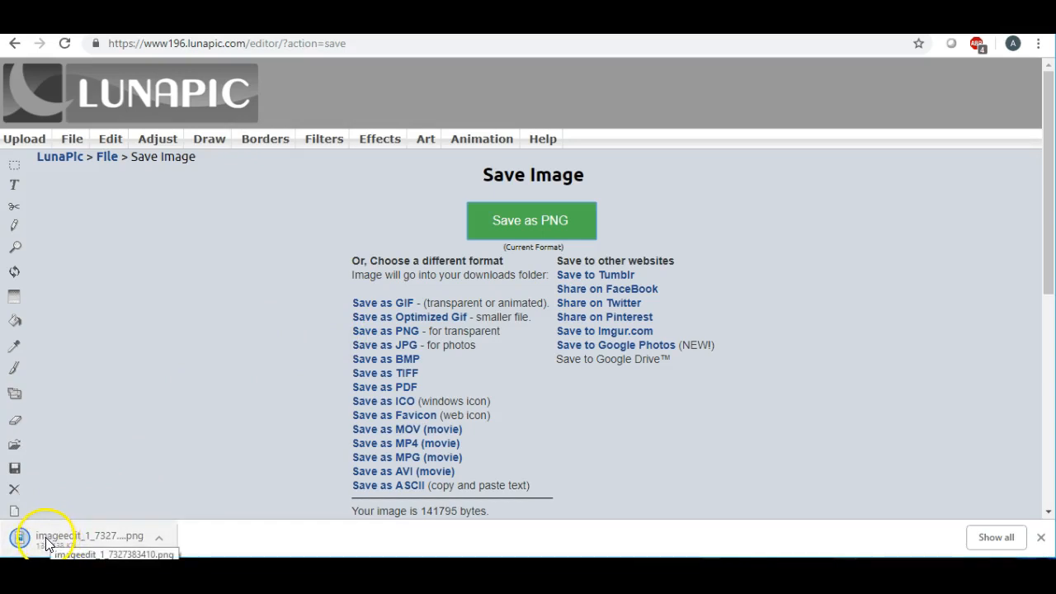
# Open the downloaded PNG in the Photos viewer, save a copy to the Desktop as logo, and close the viewer.
pyautogui.click(54, 540)
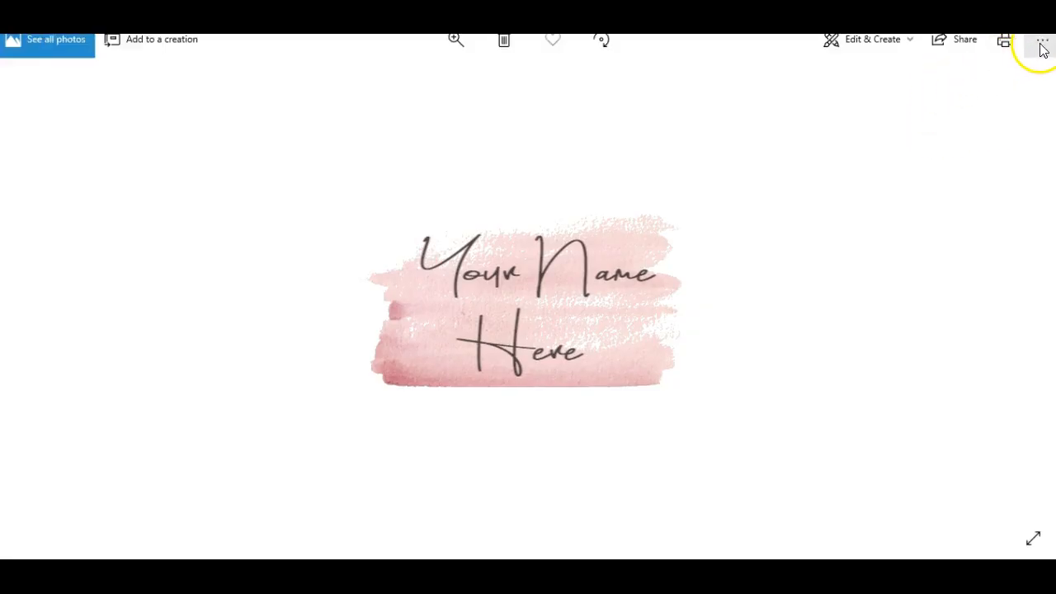
pyautogui.click(1040, 40)
pyautogui.click(1011, 105)
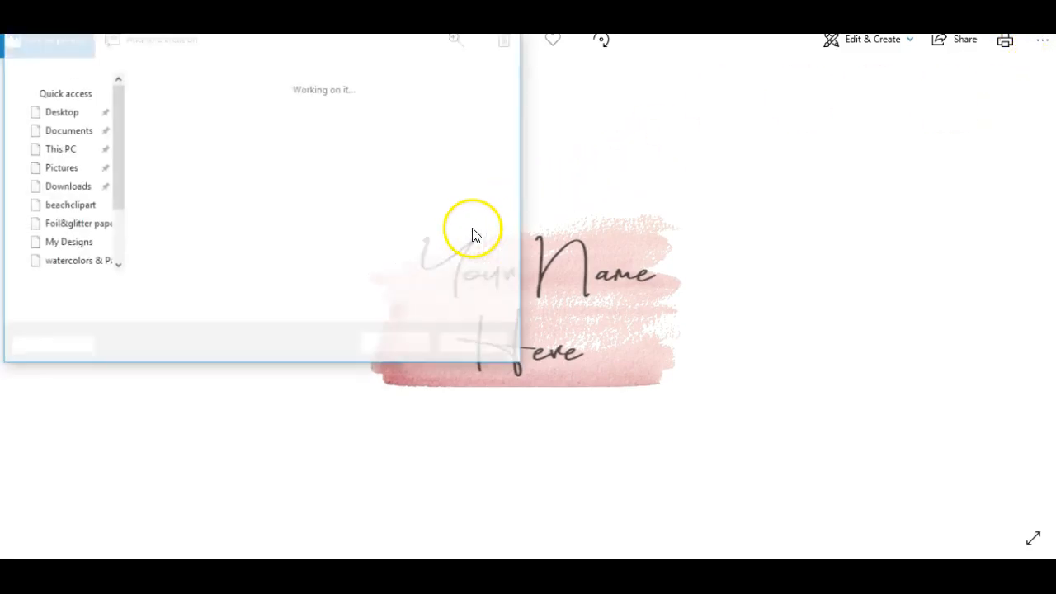
pyautogui.press('BackSpace')
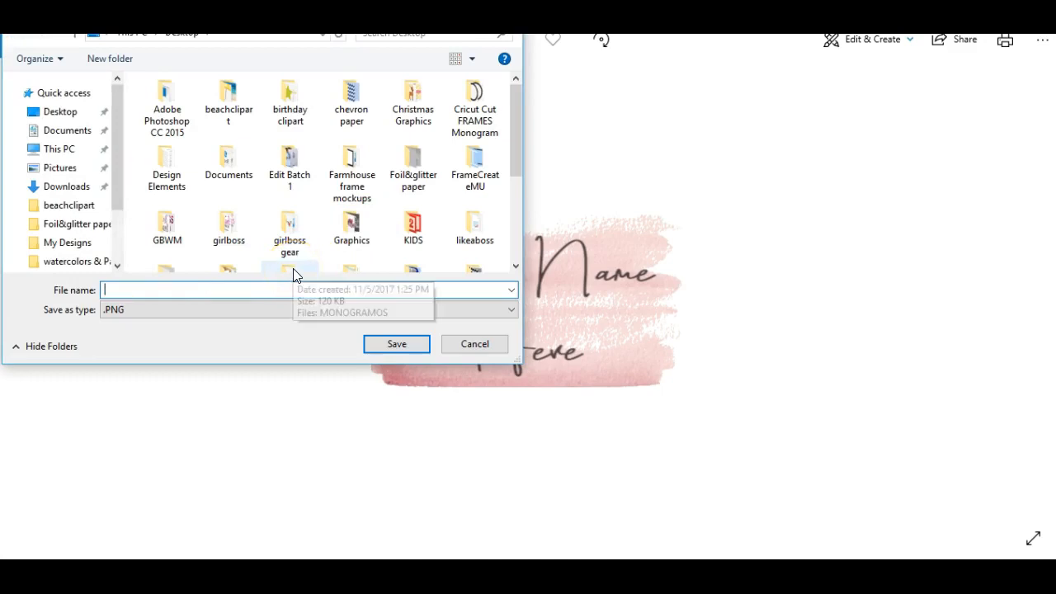
pyautogui.write('logo')
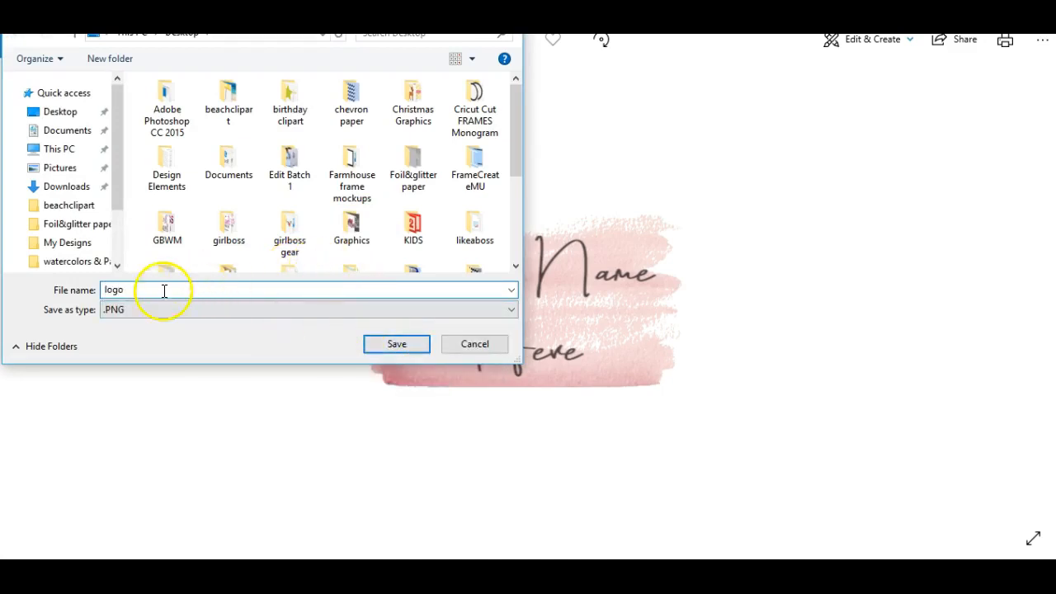
pyautogui.click(394, 350)
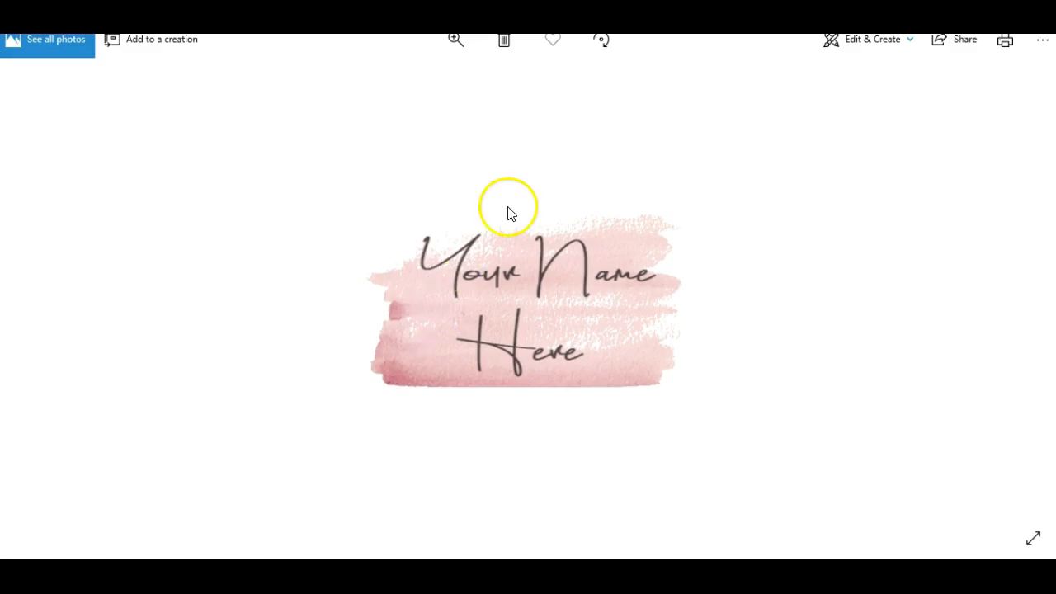
pyautogui.hotkey('alt', 'F4')
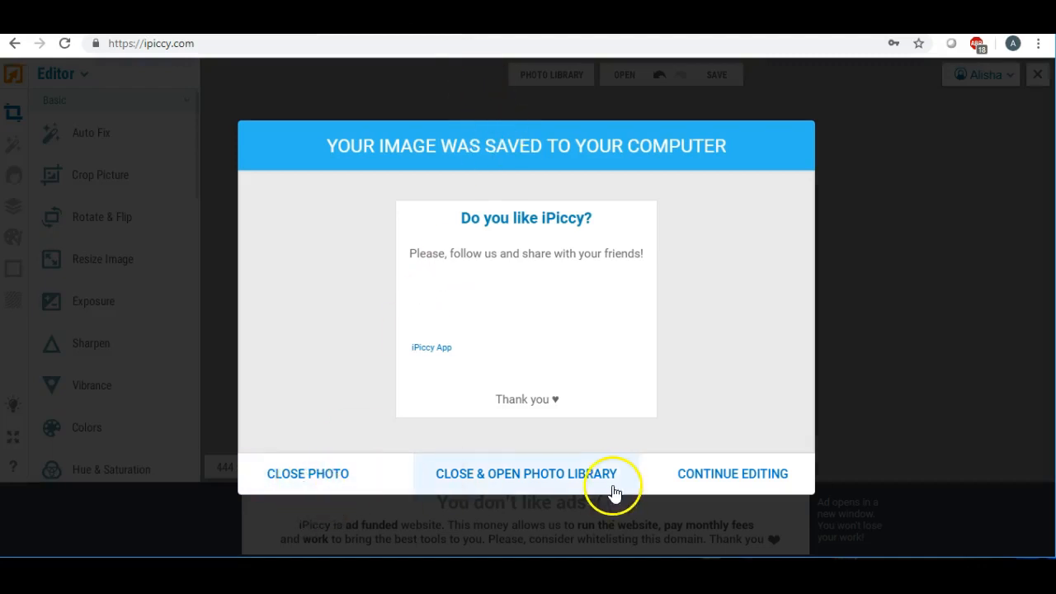
# Close the saved photo, then add tag777 from the Desktop's My Designs folder to the photo library and open it for editing.
pyautogui.click(309, 475)
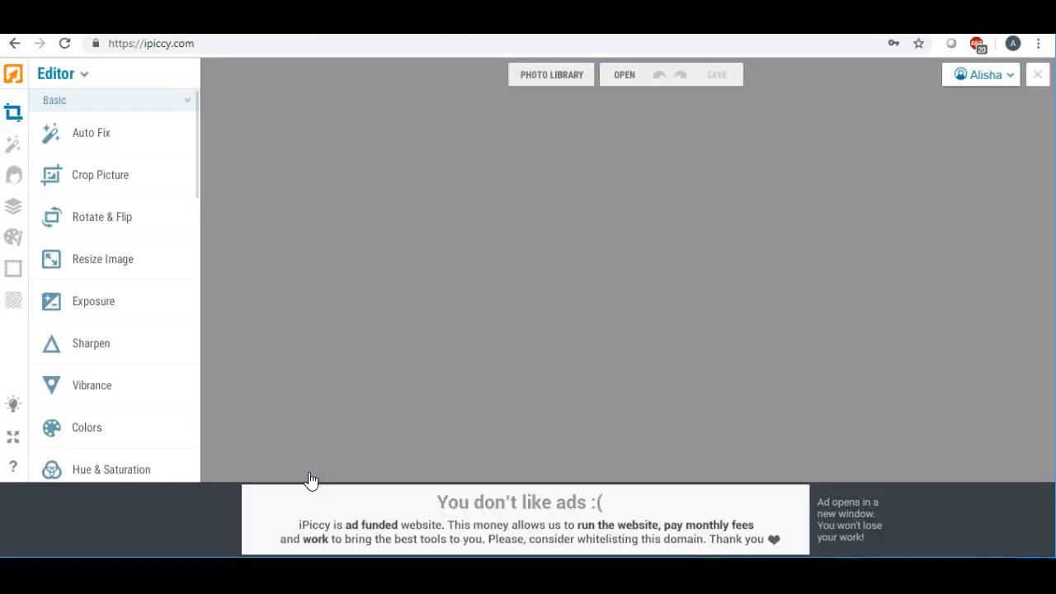
pyautogui.click(534, 82)
pyautogui.click(153, 118)
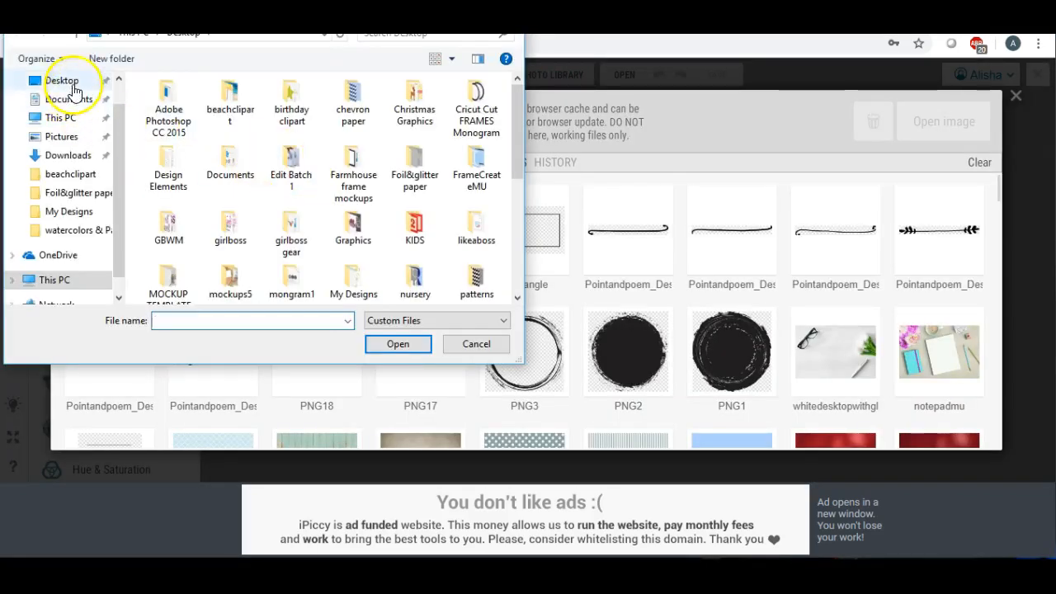
pyautogui.moveTo(514, 104); pyautogui.dragTo(521, 155)
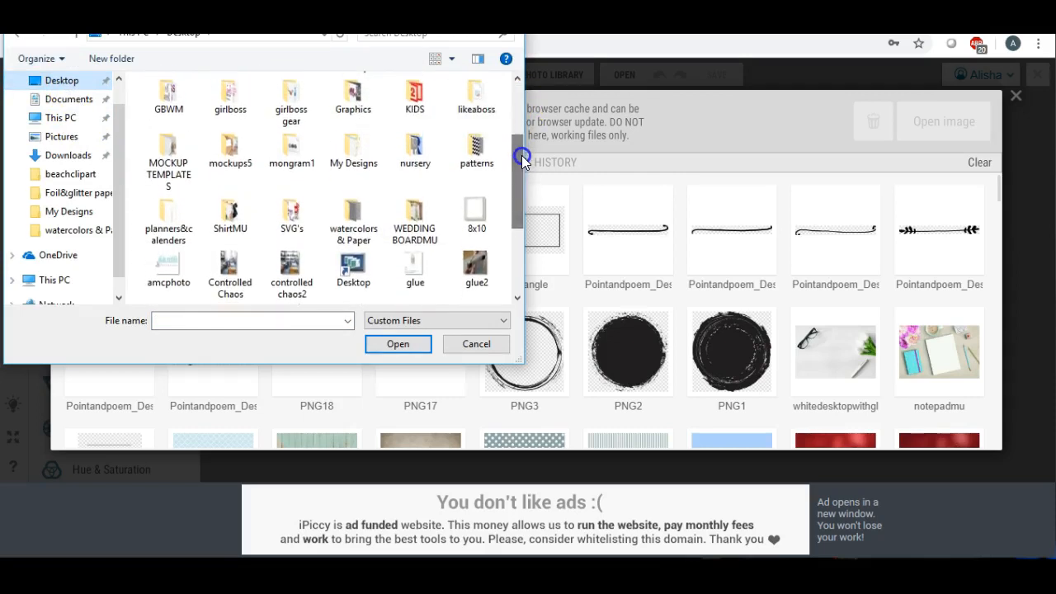
pyautogui.doubleClick(368, 156)
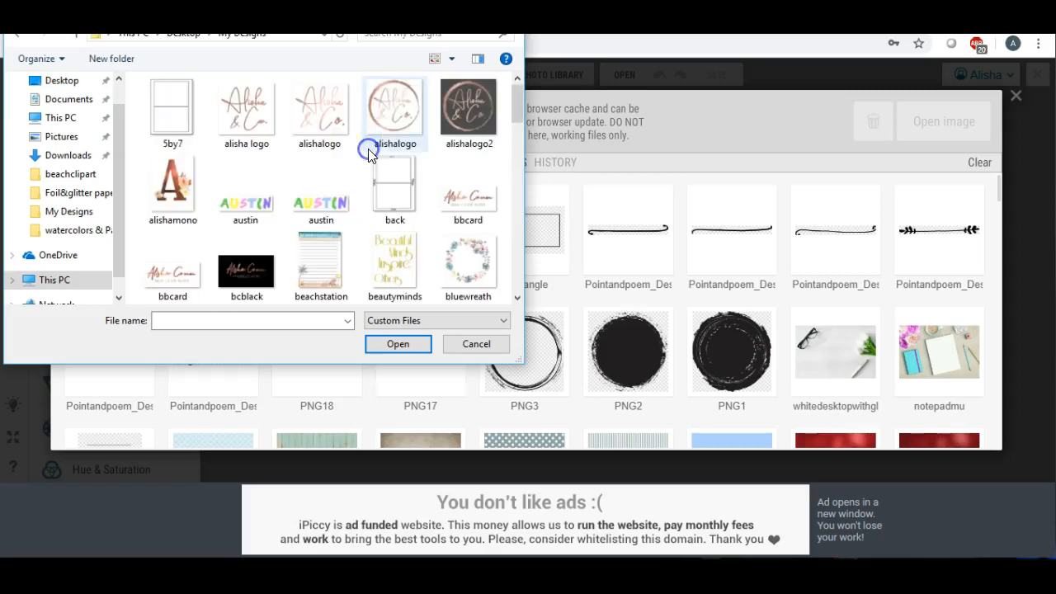
pyautogui.scroll(-5, 371, 157)
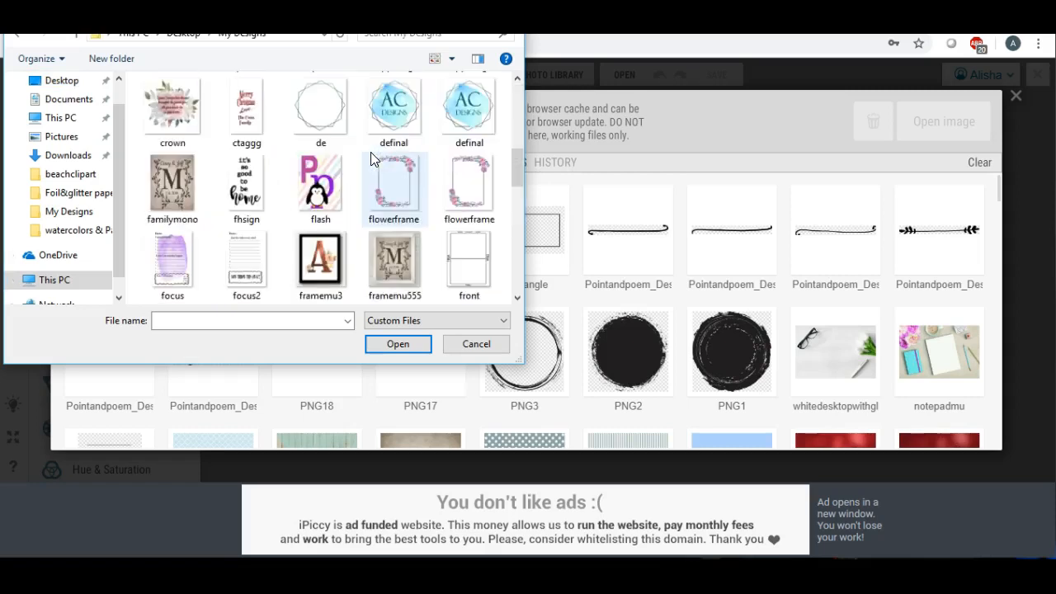
pyautogui.scroll(-2, 371, 158)
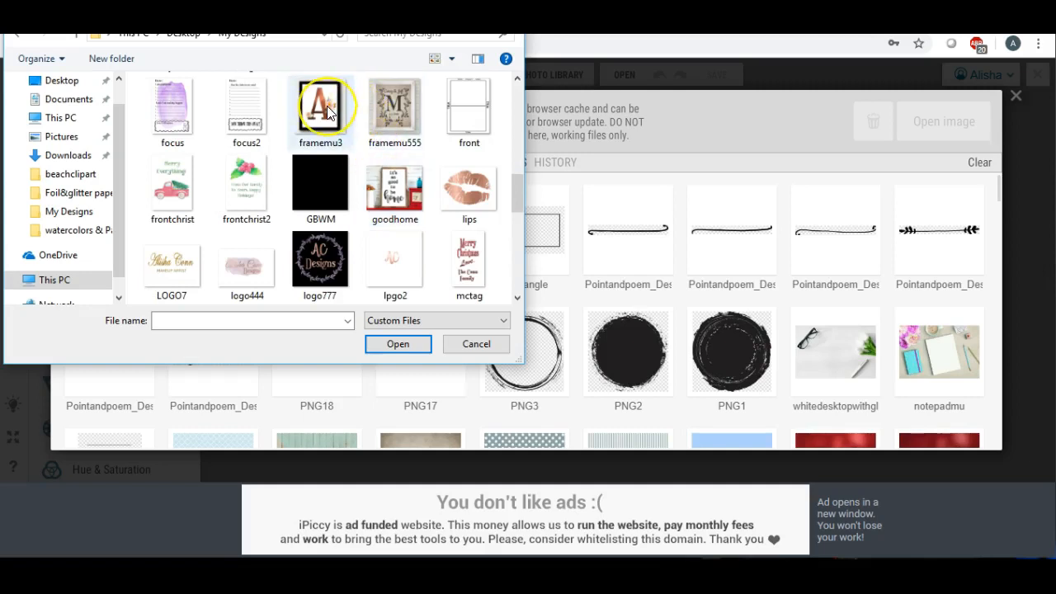
pyautogui.scroll(-3, 327, 112)
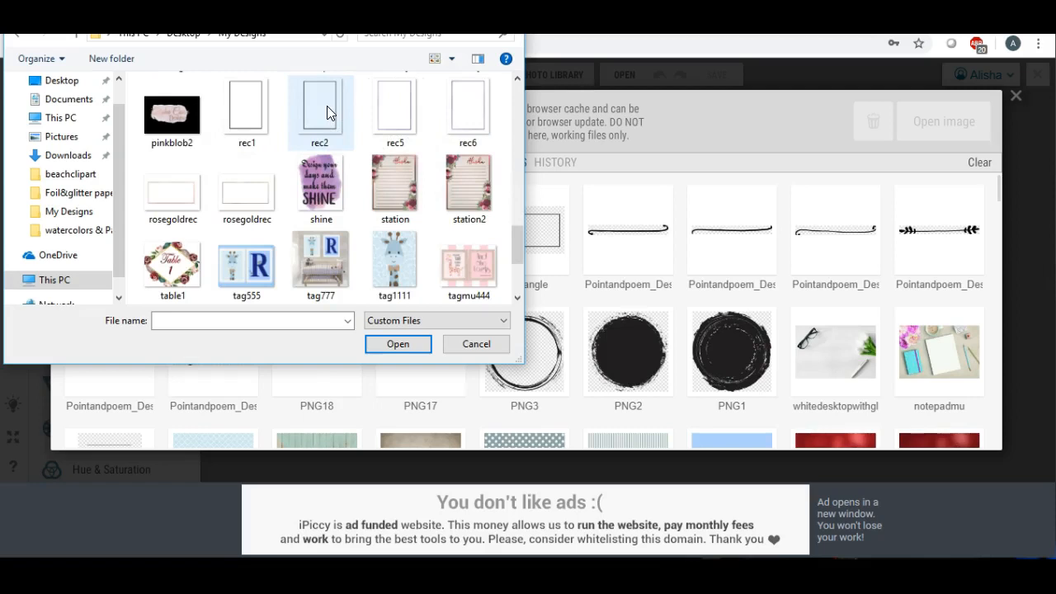
pyautogui.scroll(-1, 327, 111)
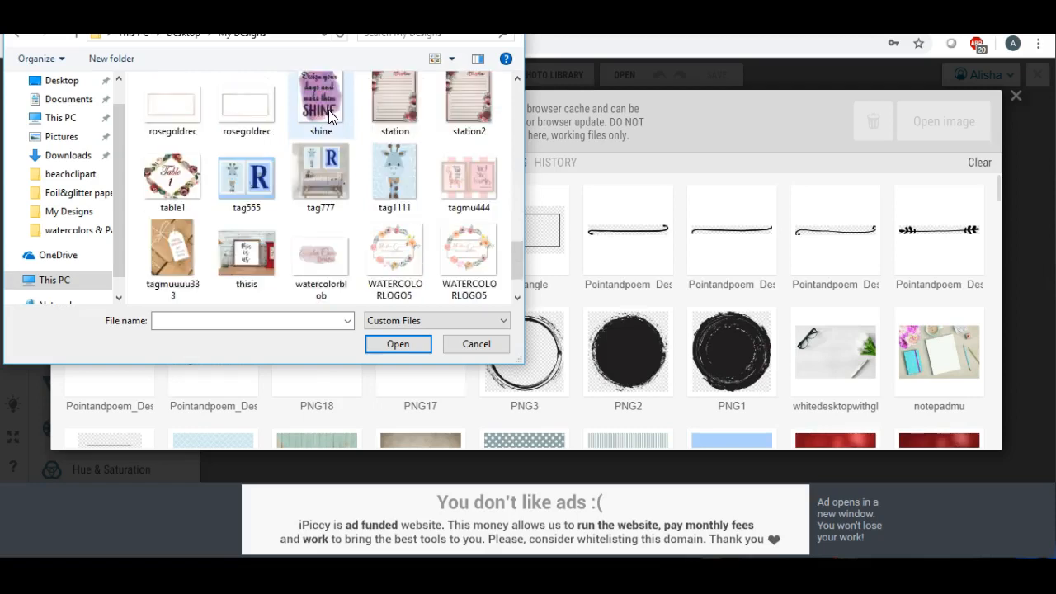
pyautogui.doubleClick(318, 181)
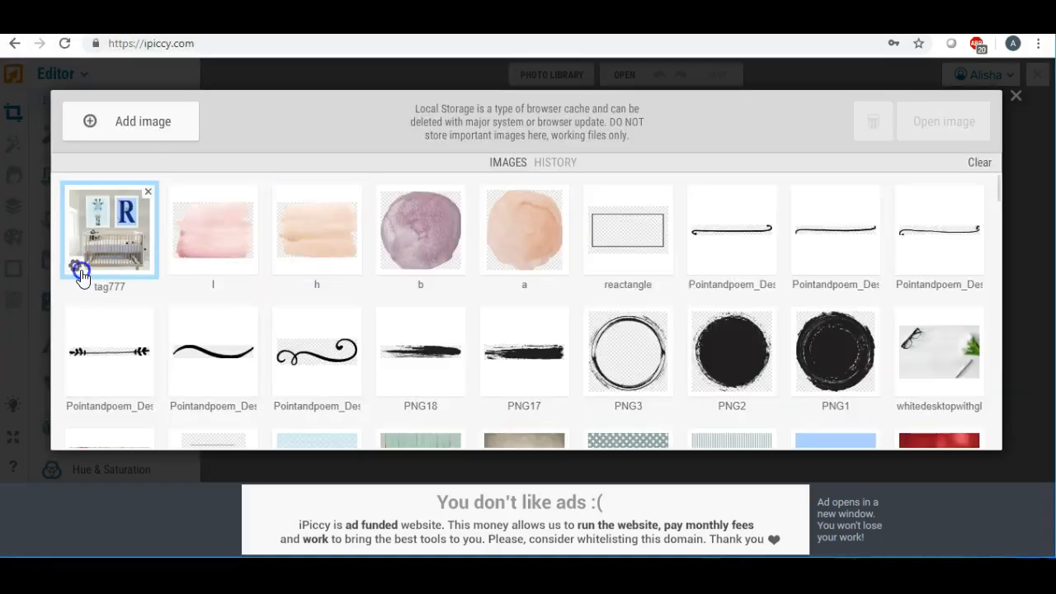
pyautogui.click(77, 266)
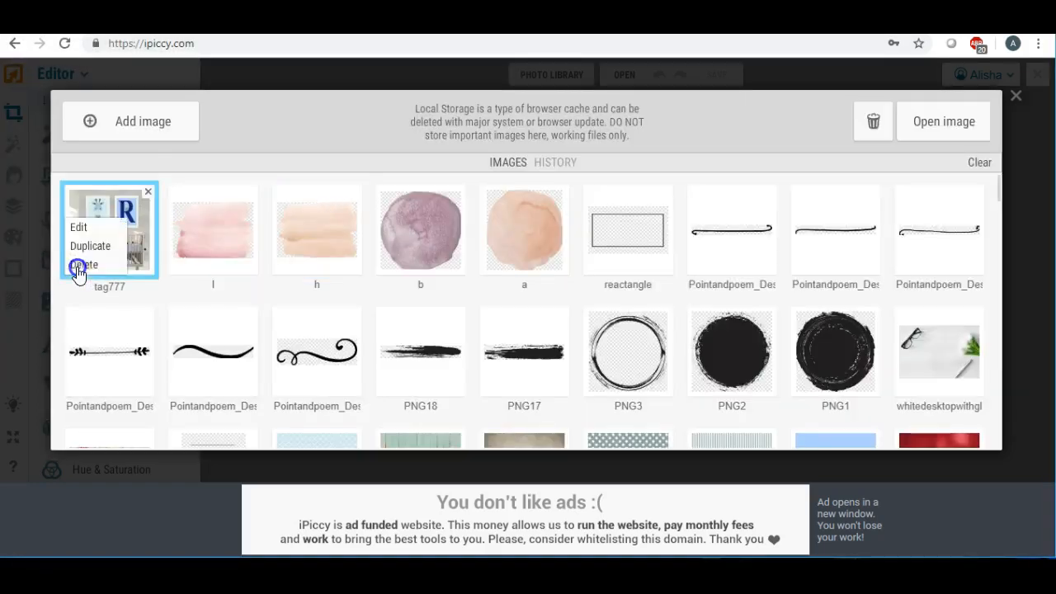
pyautogui.click(104, 230)
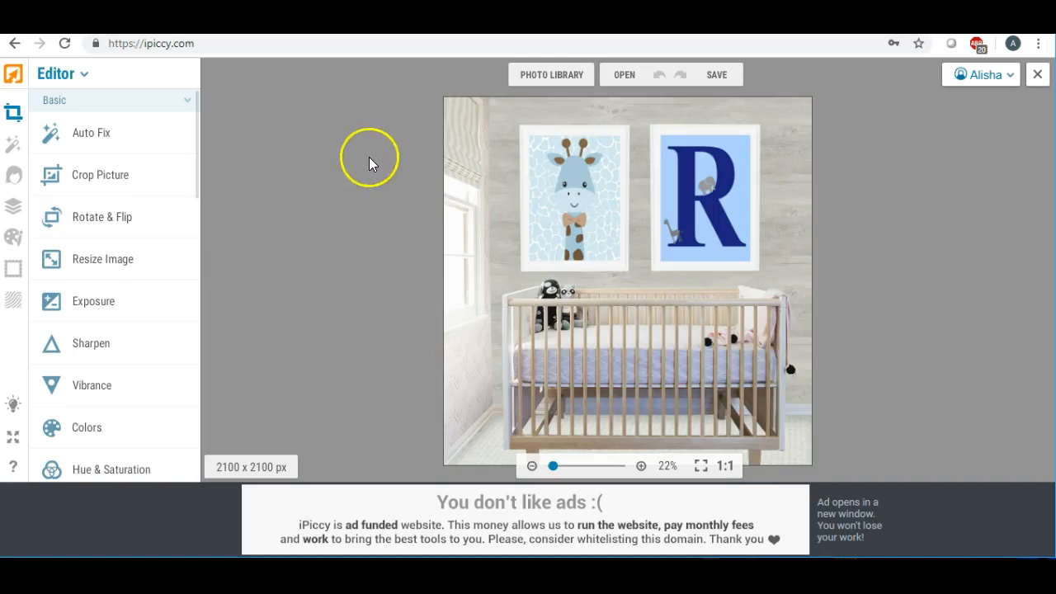
# Add the logo image from the Desktop to the photo library and reopen tag777 for editing without saving changes.
pyautogui.click(544, 80)
pyautogui.click(151, 132)
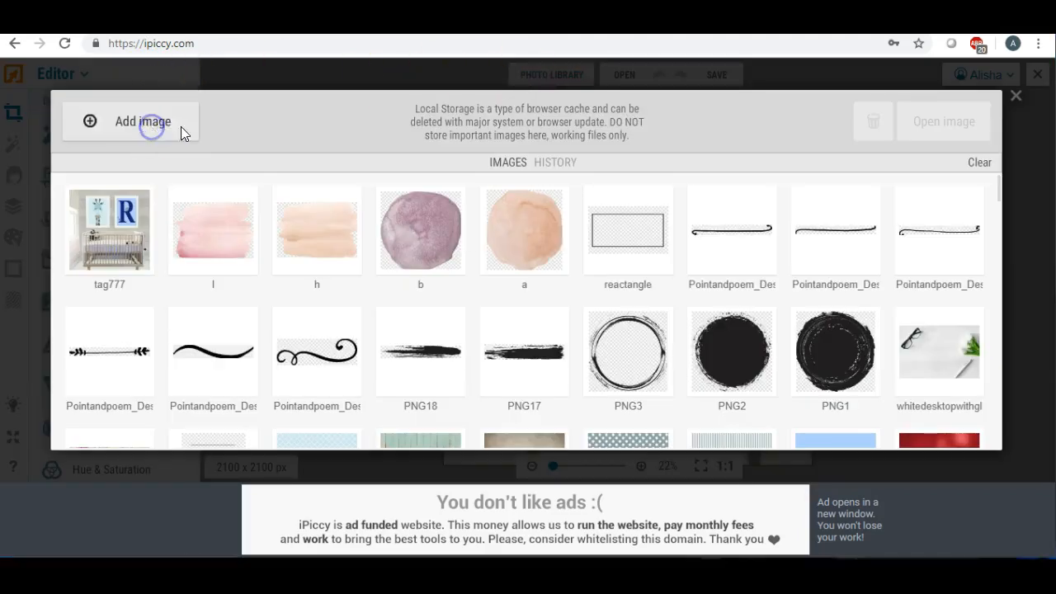
pyautogui.click(69, 89)
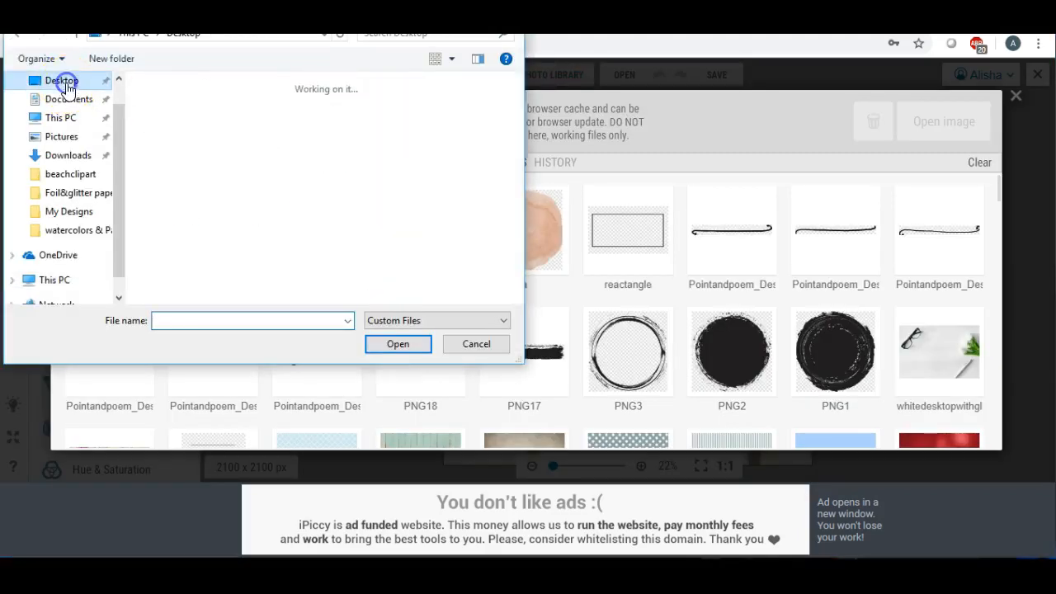
pyautogui.moveTo(514, 153); pyautogui.dragTo(513, 239)
pyautogui.click(476, 218)
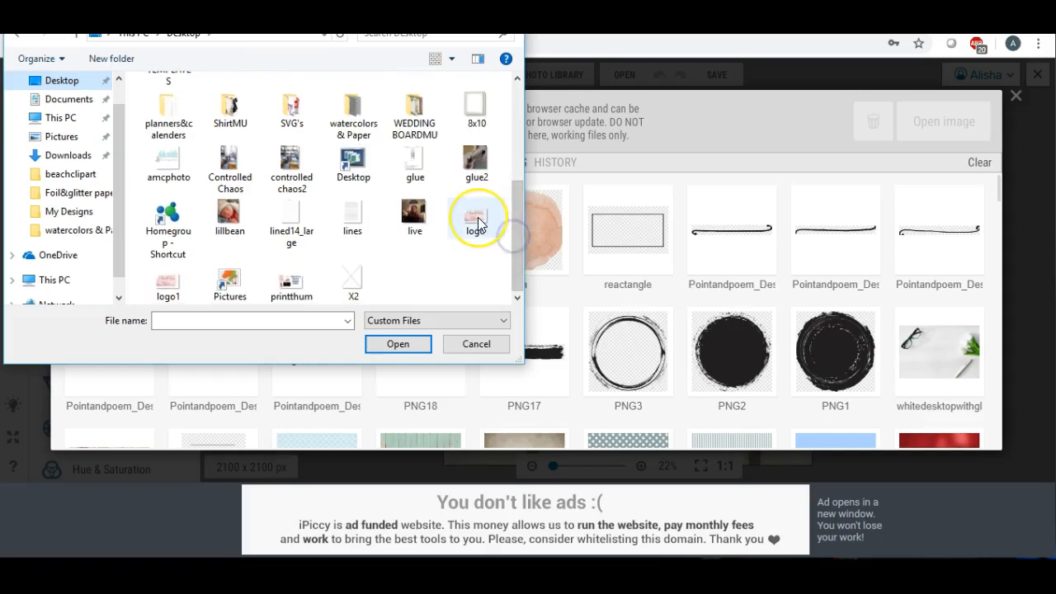
pyautogui.doubleClick(477, 217)
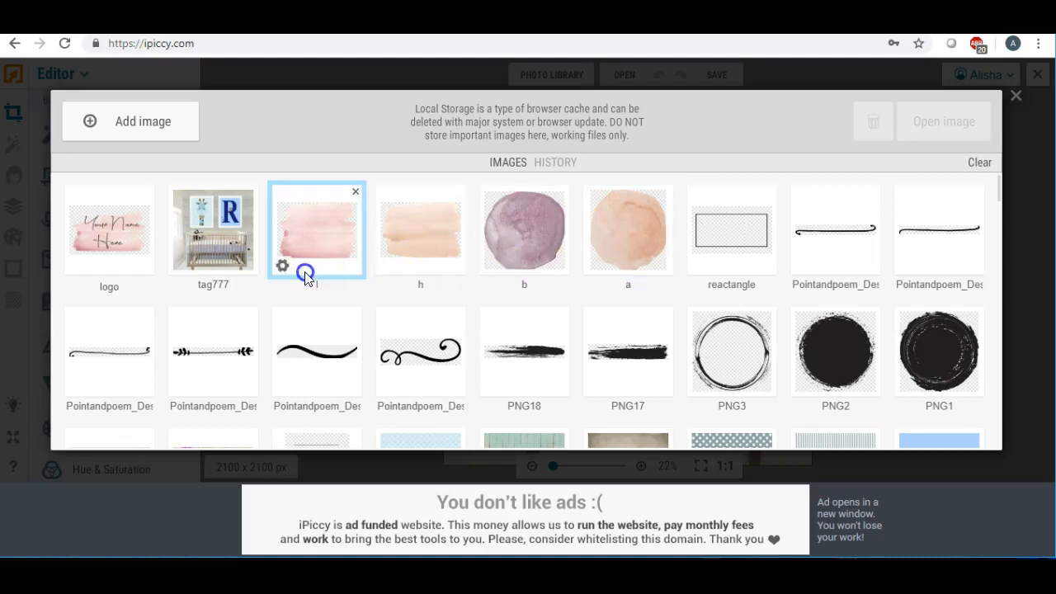
pyautogui.click(180, 265)
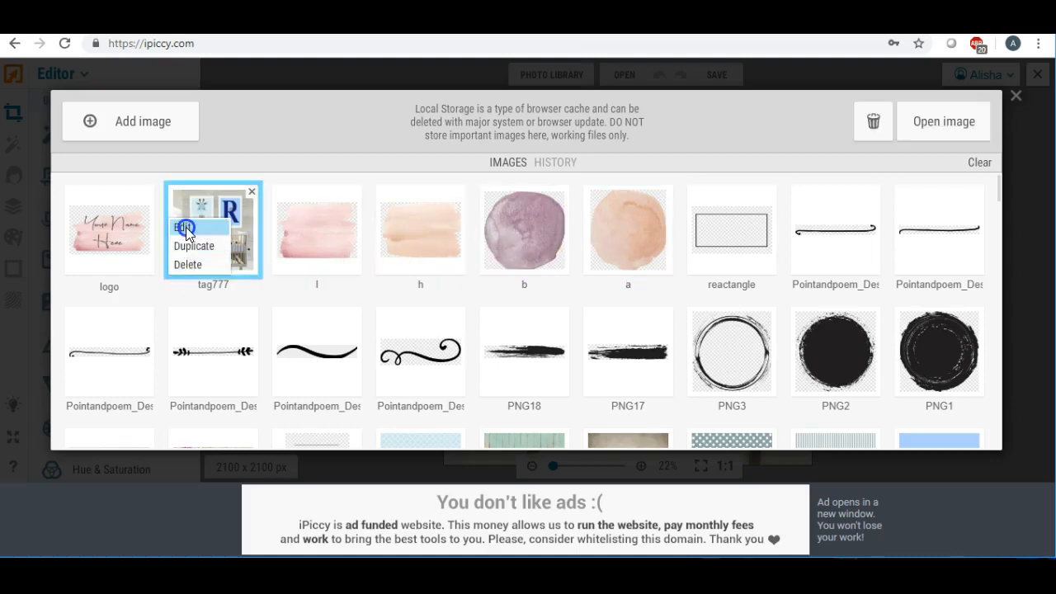
pyautogui.click(183, 227)
pyautogui.click(644, 320)
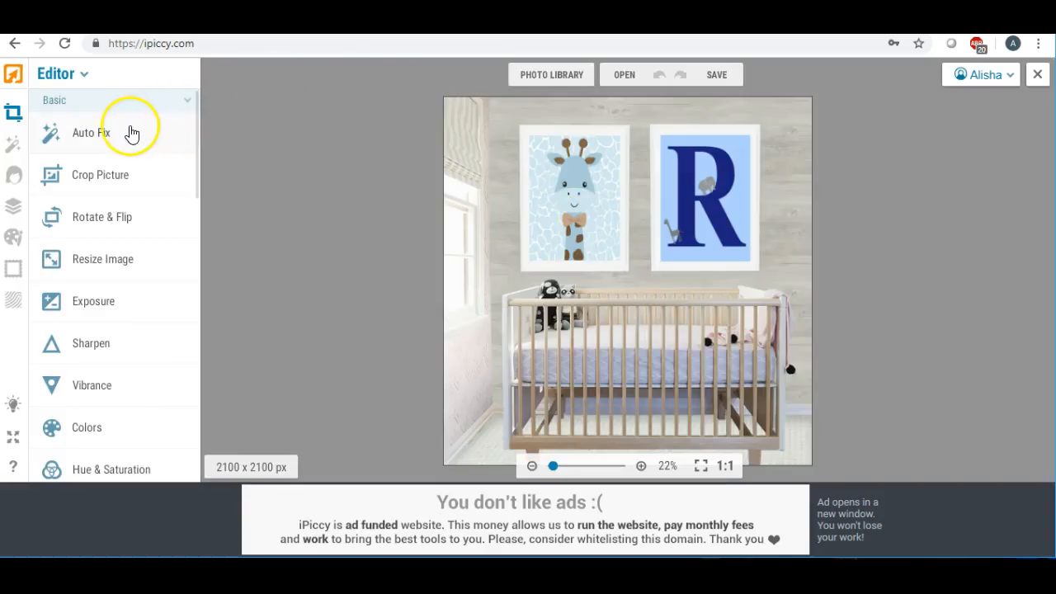
# Add the logo as an image layer, shrink it and tilt it diagonally across the upper-left corner of the nursery picture.
pyautogui.click(12, 208)
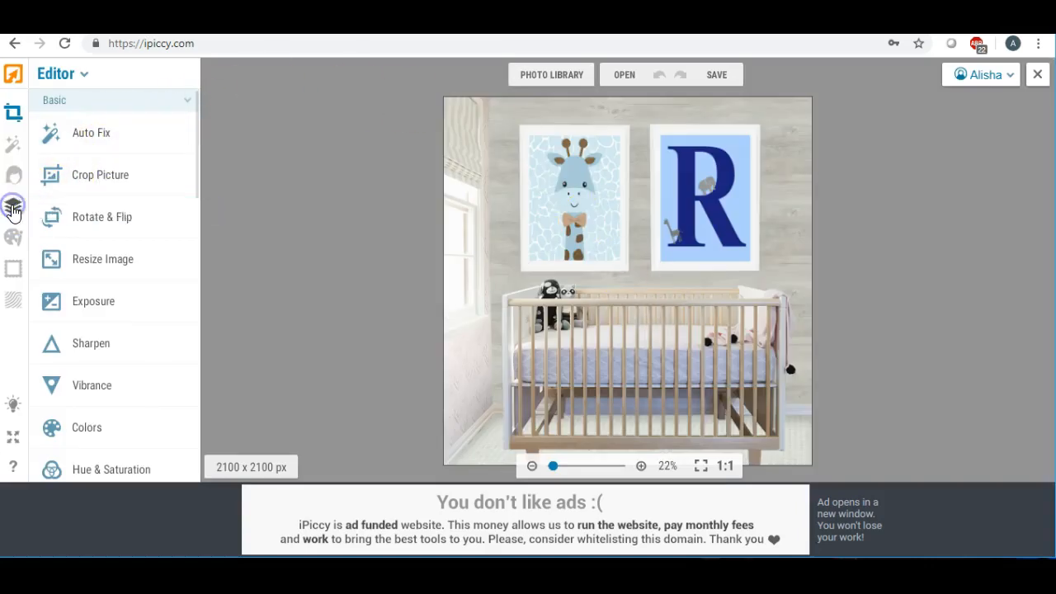
pyautogui.click(218, 78)
pyautogui.click(69, 185)
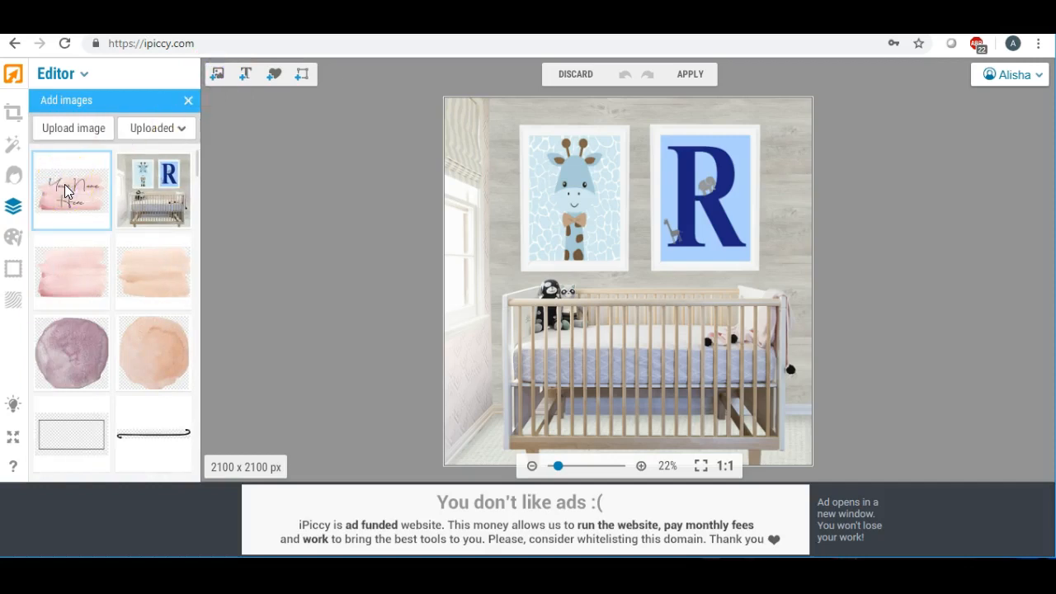
pyautogui.moveTo(65, 183); pyautogui.dragTo(512, 148)
pyautogui.moveTo(514, 84); pyautogui.dragTo(482, 89)
pyautogui.moveTo(520, 124); pyautogui.dragTo(506, 119)
pyautogui.moveTo(419, 145); pyautogui.dragTo(488, 138)
pyautogui.click(394, 231)
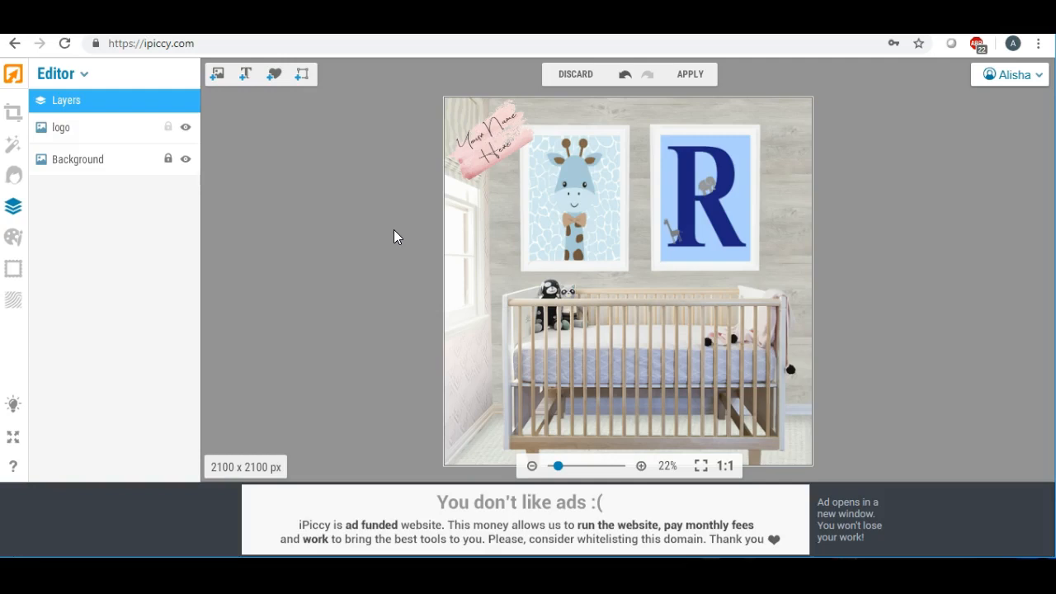
# Move the logo to the upper-right corner of the nursery picture and rotate it to slope down across that corner.
pyautogui.click(479, 150)
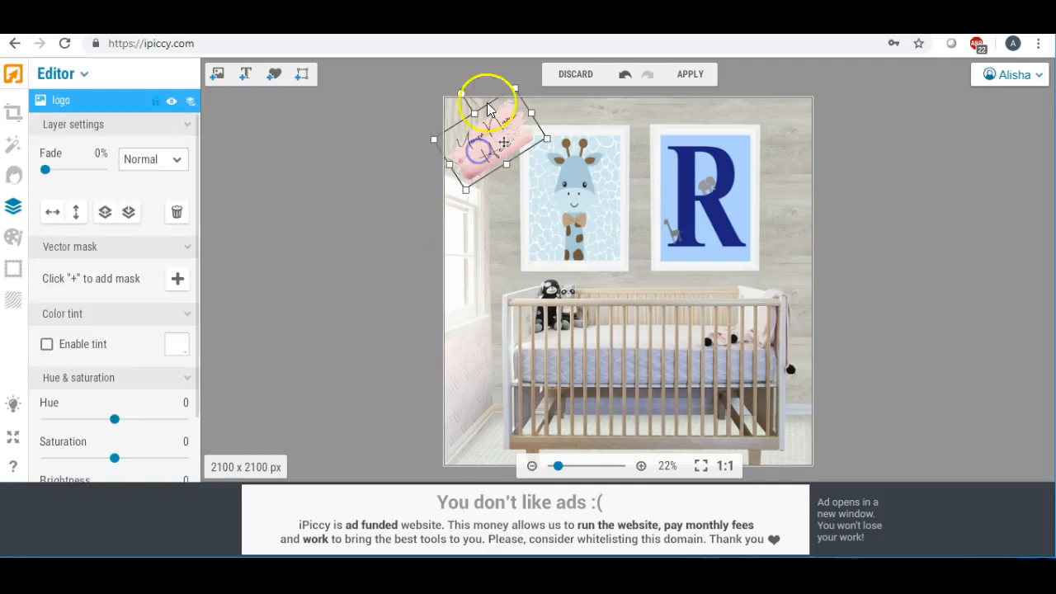
pyautogui.moveTo(509, 124); pyautogui.dragTo(771, 158)
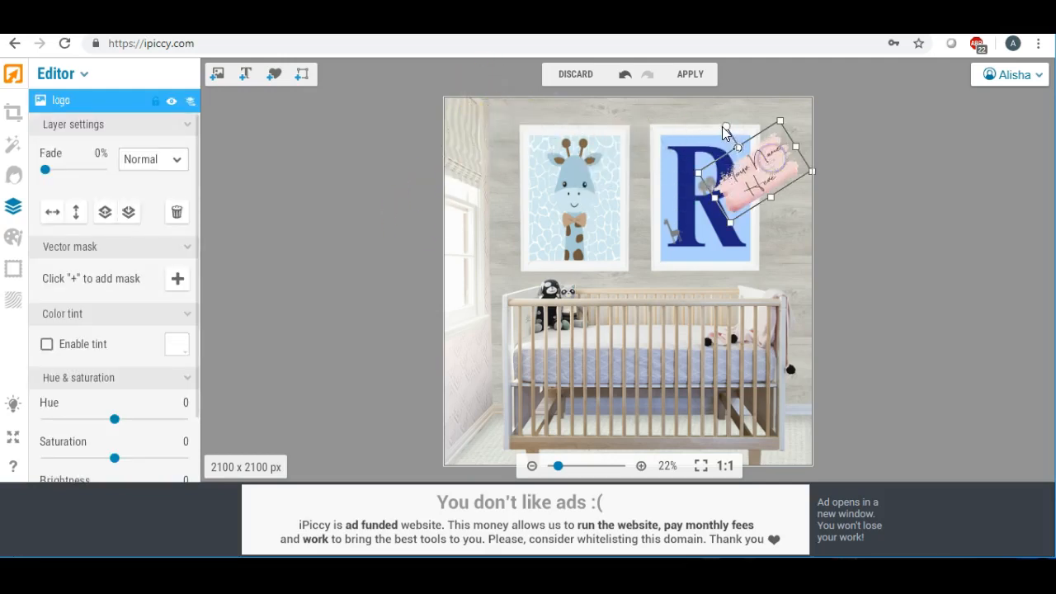
pyautogui.moveTo(728, 124); pyautogui.dragTo(771, 124)
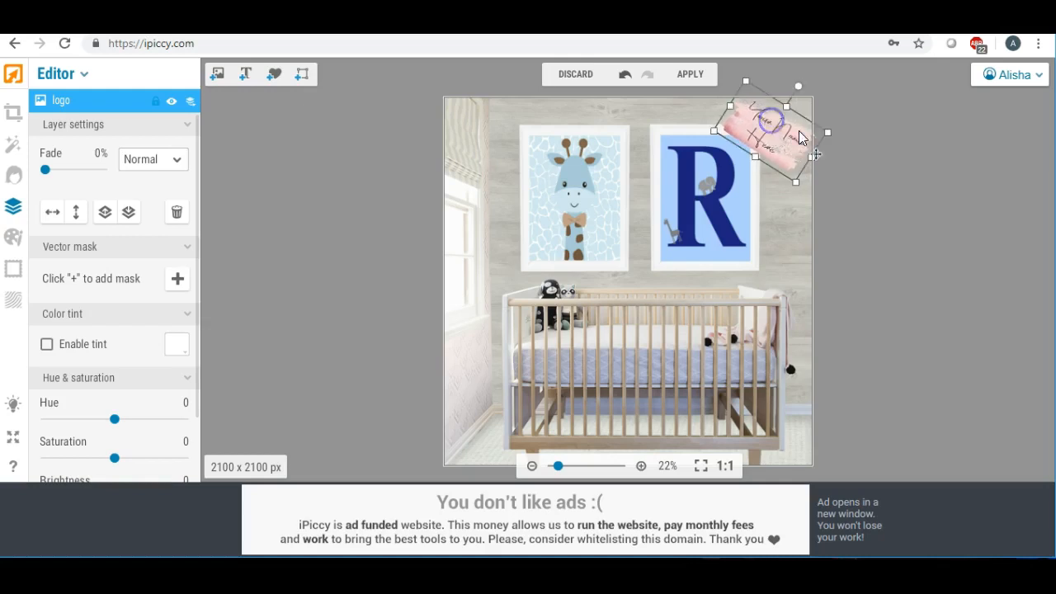
pyautogui.click(842, 202)
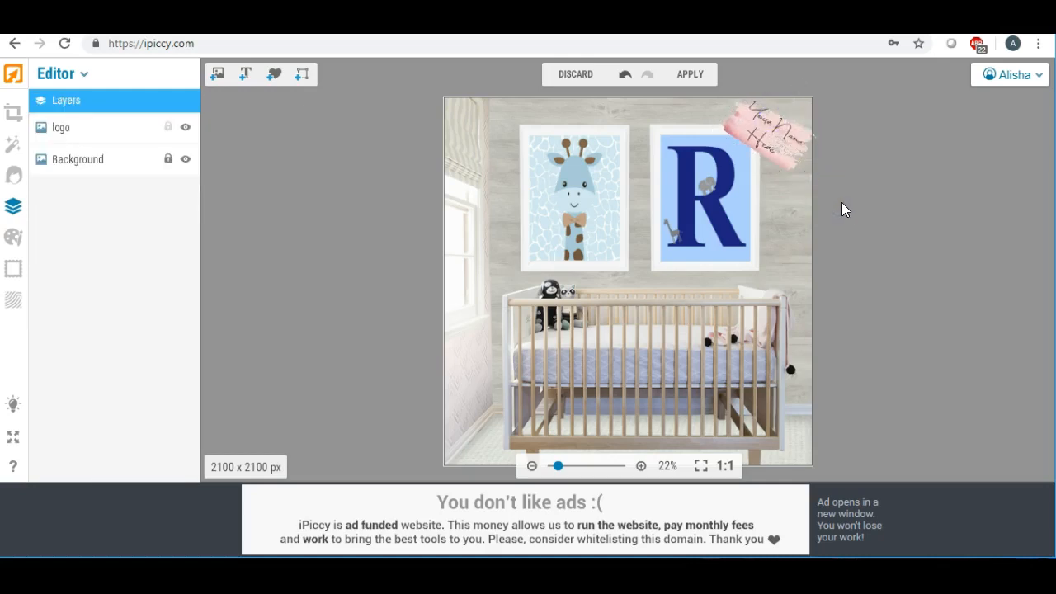
# Delete the logo layer from the nursery picture and discard the layer edits.
pyautogui.click(765, 142)
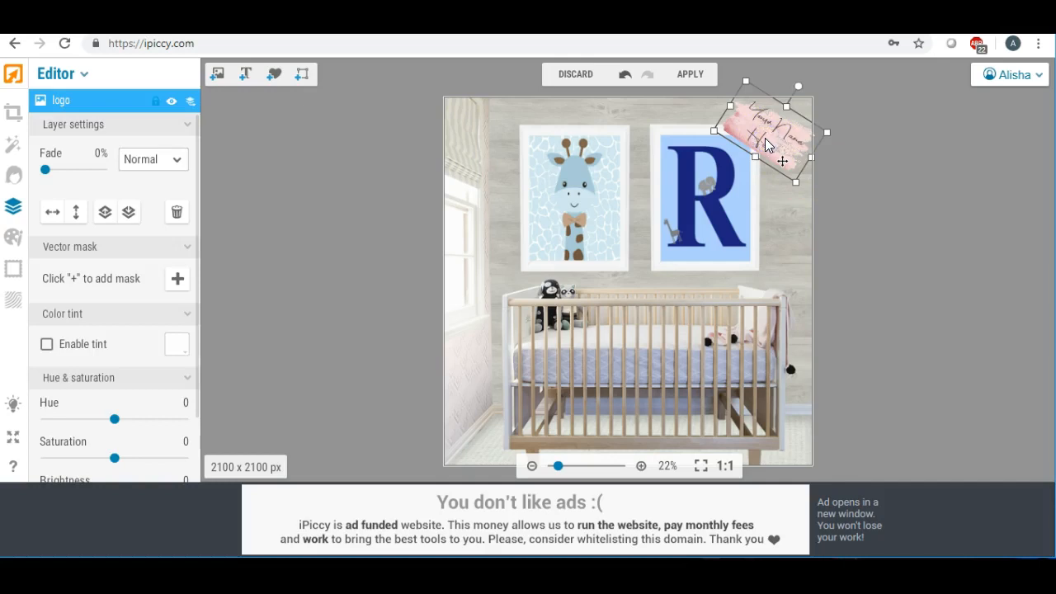
pyautogui.press('Delete')
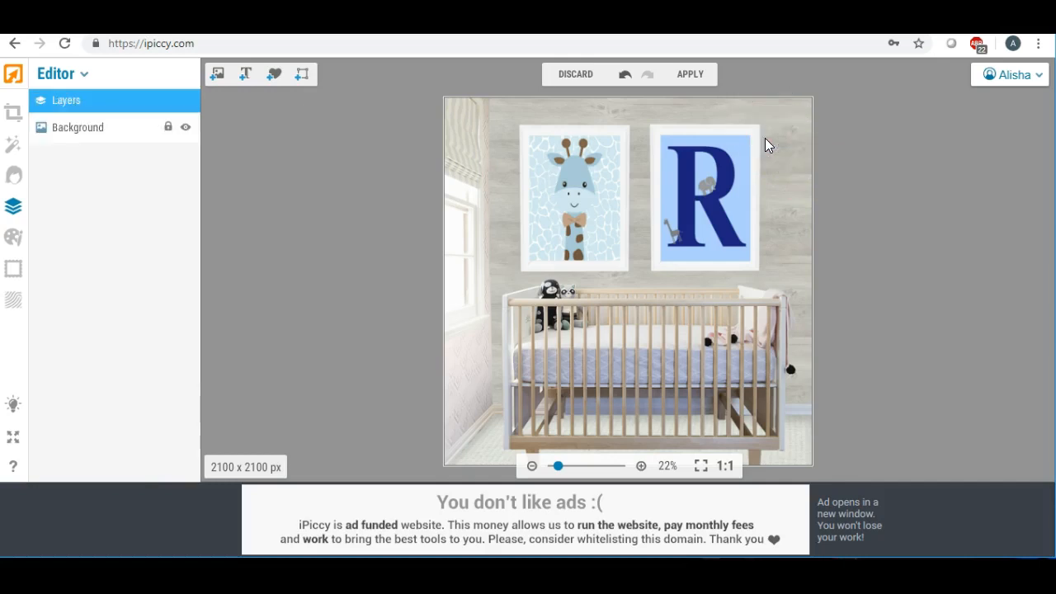
pyautogui.click(235, 96)
pyautogui.click(218, 76)
pyautogui.click(218, 76)
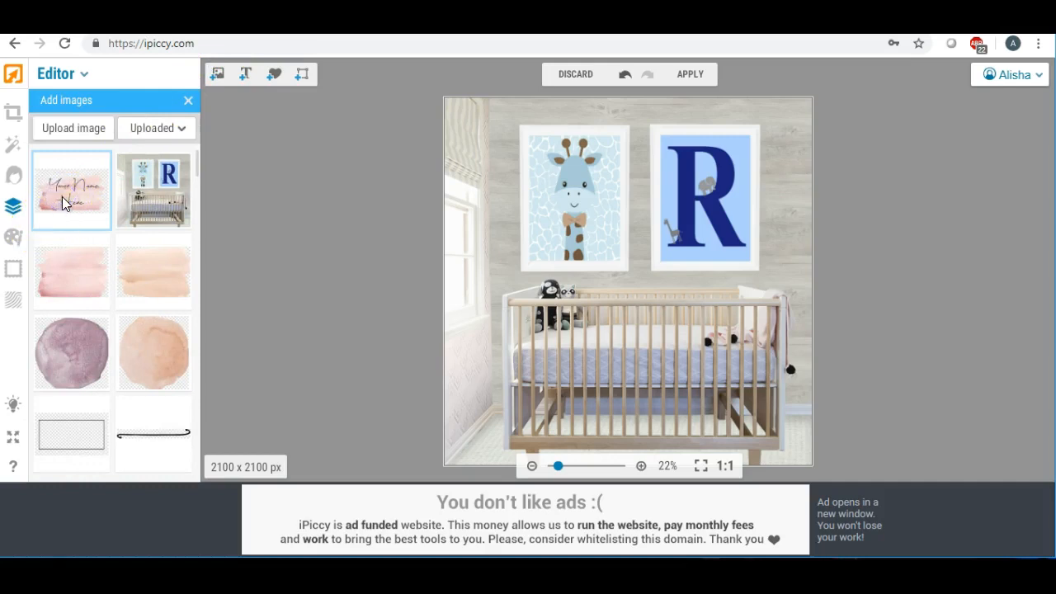
pyautogui.click(85, 76)
pyautogui.click(396, 146)
pyautogui.click(55, 211)
pyautogui.click(575, 76)
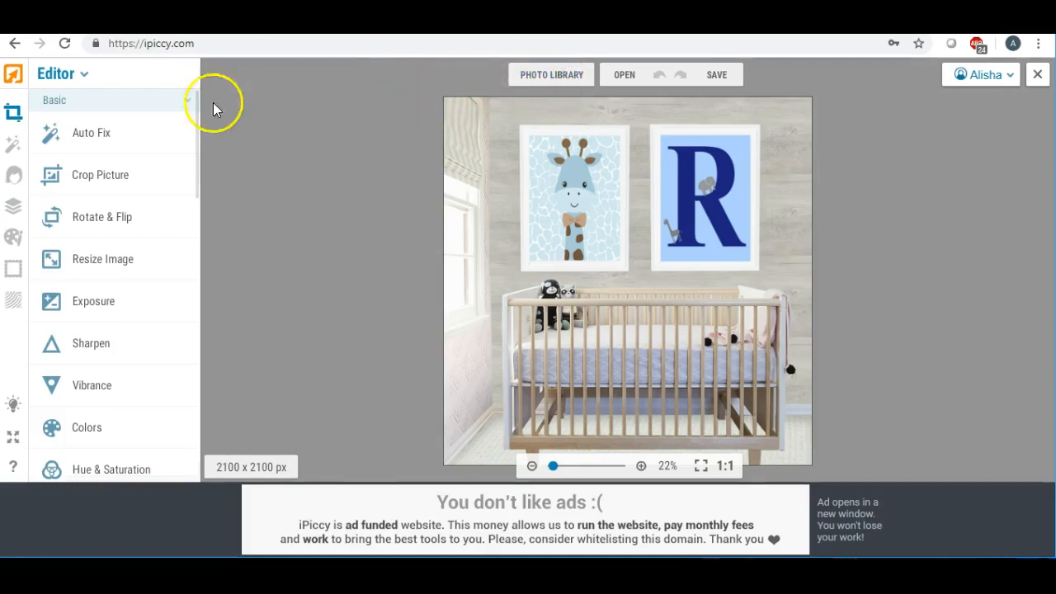
# Open the logo from the photo library for editing, leaving the nursery picture unsaved.
pyautogui.click(528, 75)
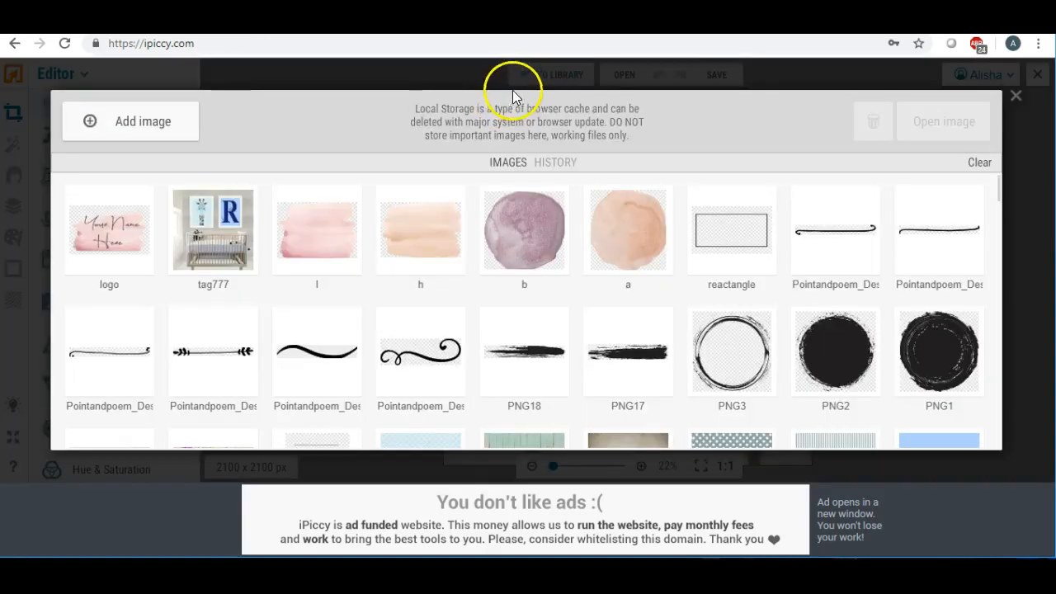
pyautogui.click(75, 266)
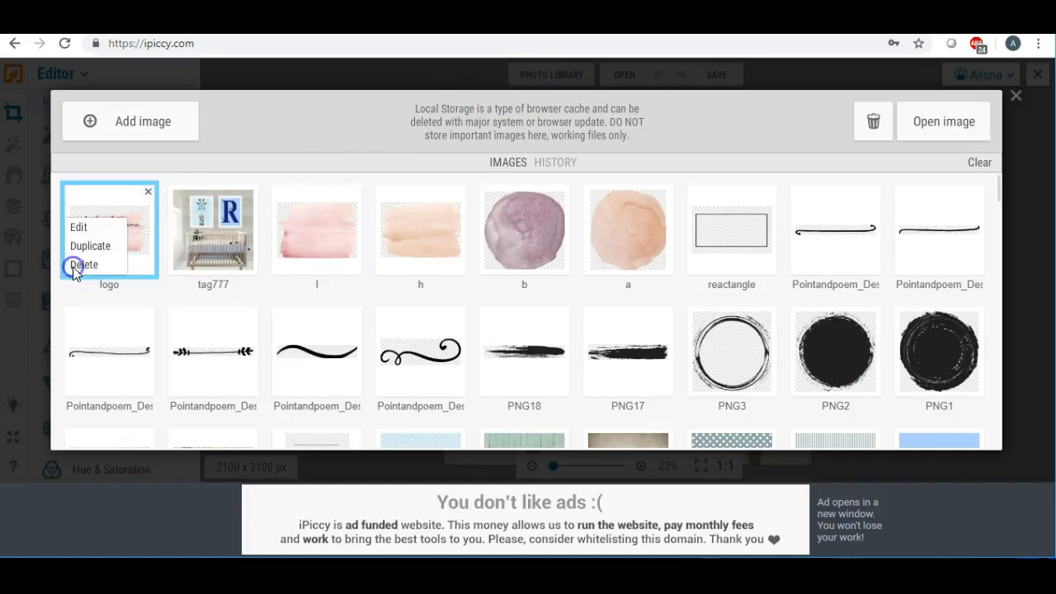
pyautogui.click(78, 226)
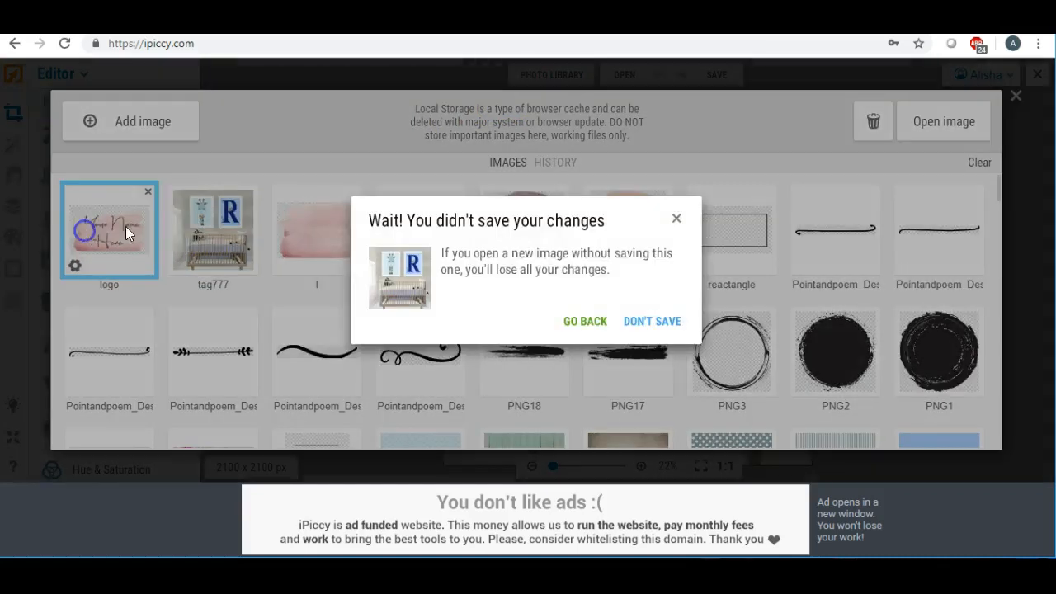
pyautogui.click(666, 322)
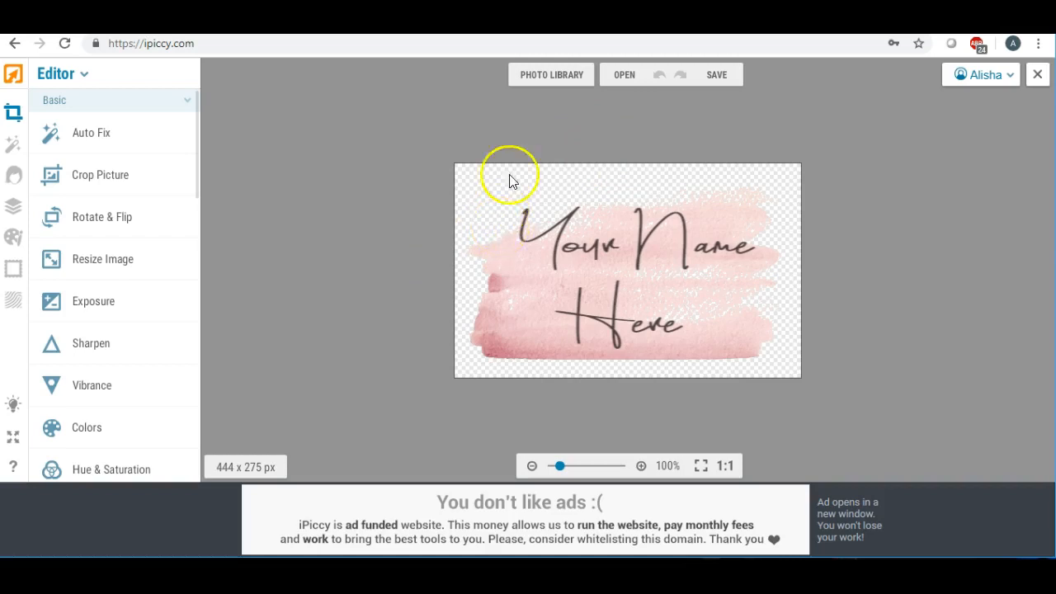
# Switch from Editor to Designer mode and discard the open logo image.
pyautogui.click(83, 75)
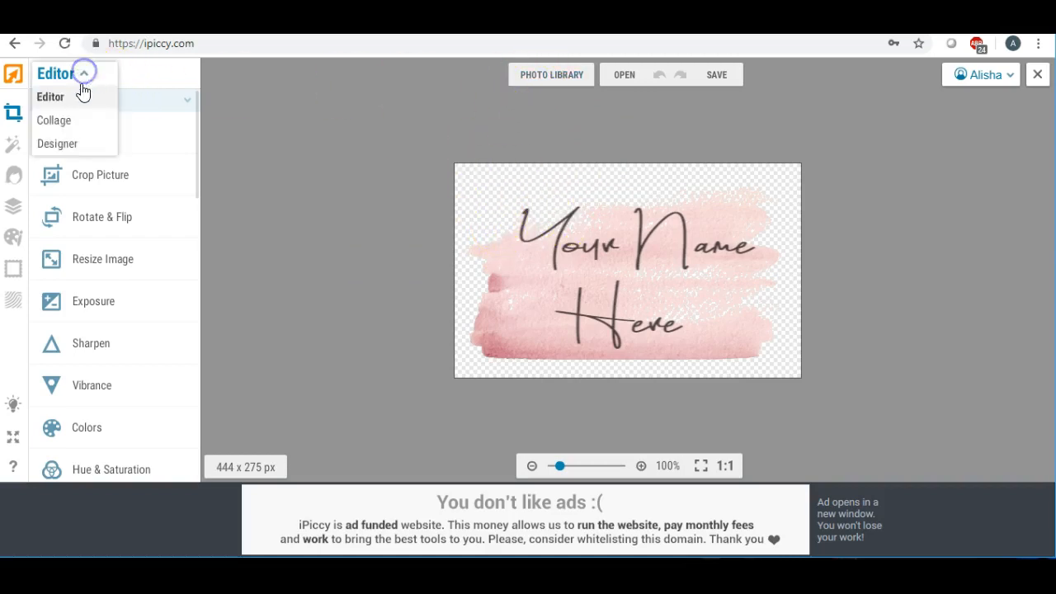
pyautogui.click(69, 144)
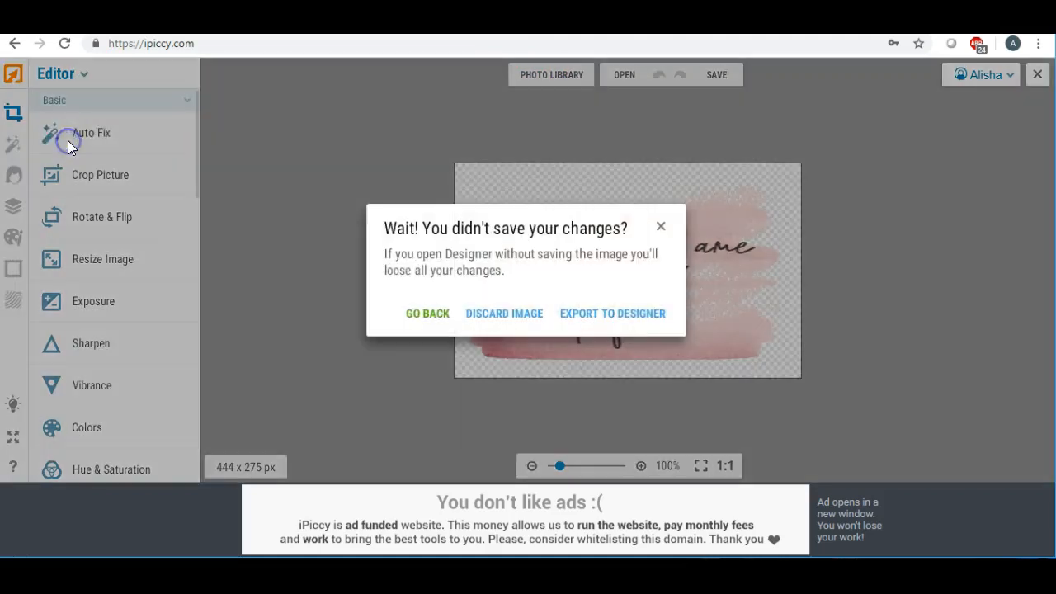
pyautogui.click(516, 321)
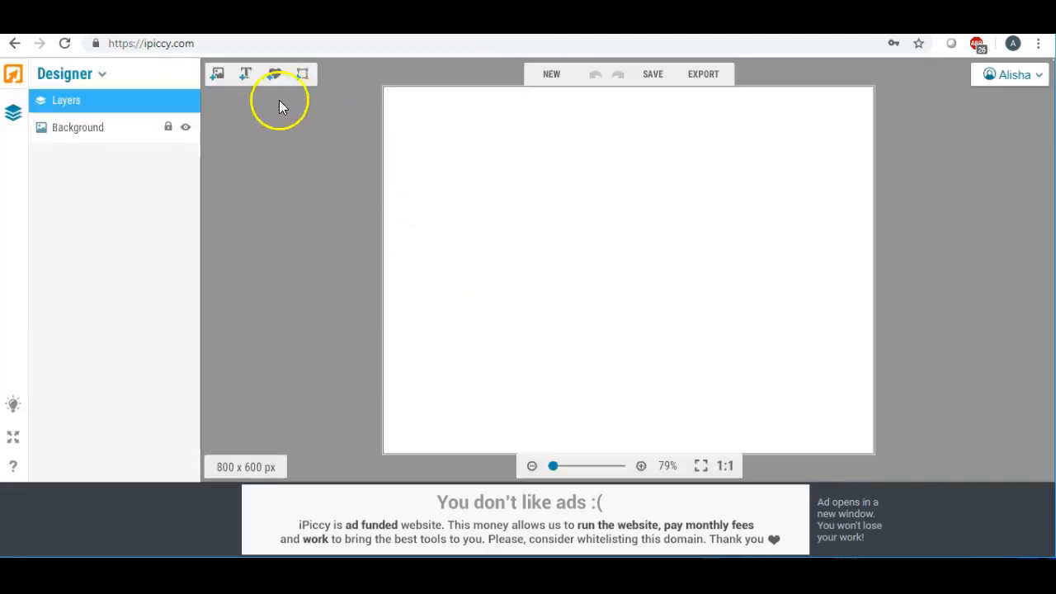
# Add the uploaded solid black brush-stroke circle to the canvas, enlarge it and center it.
pyautogui.click(217, 74)
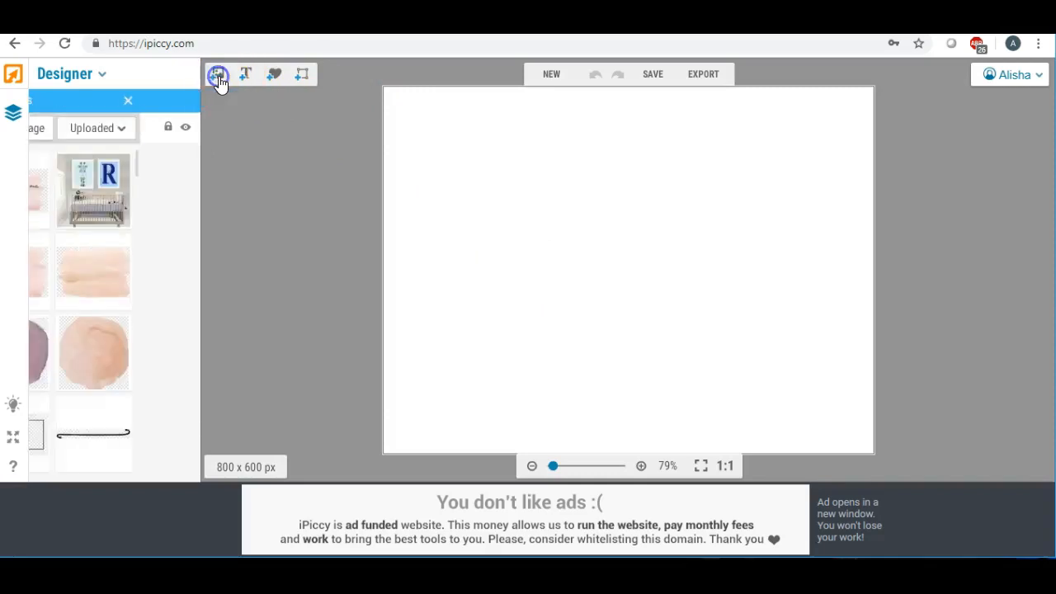
pyautogui.scroll(-4, 197, 157)
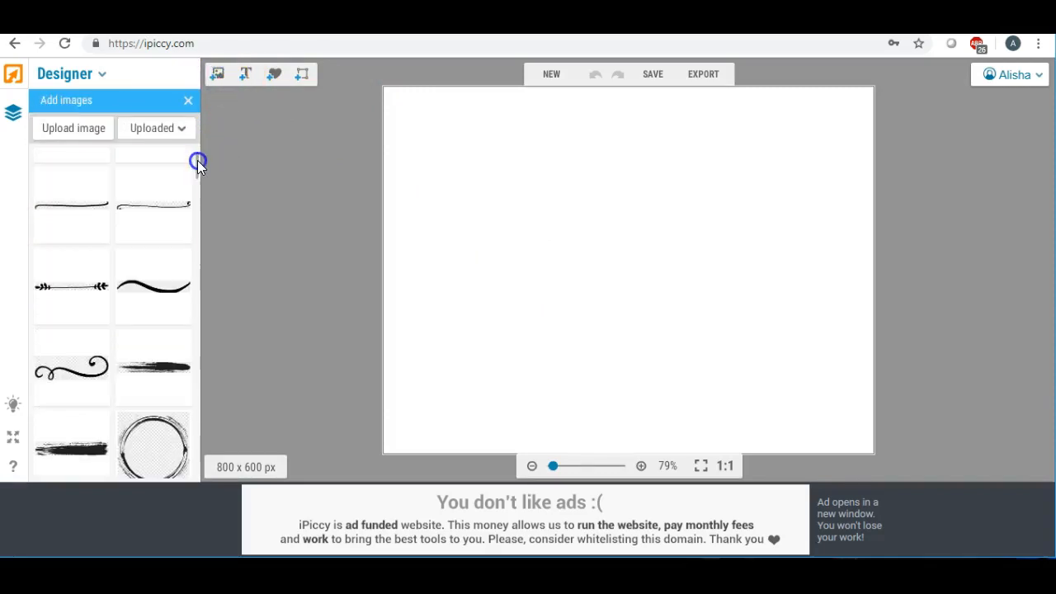
pyautogui.scroll(-3, 197, 161)
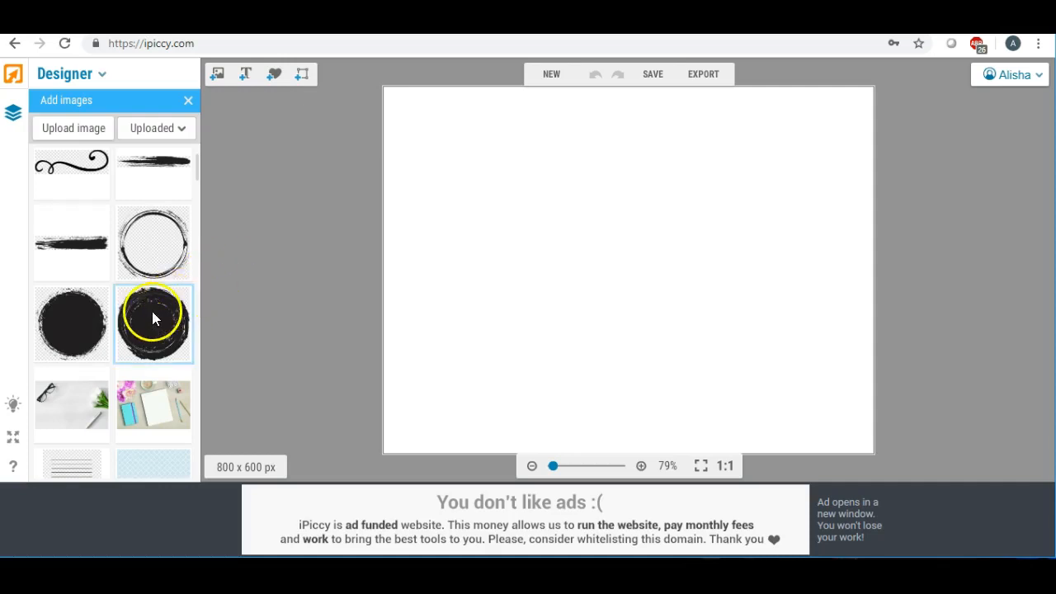
pyautogui.moveTo(62, 321); pyautogui.dragTo(583, 233)
pyautogui.moveTo(654, 302); pyautogui.dragTo(825, 415)
pyautogui.moveTo(665, 280); pyautogui.dragTo(636, 248)
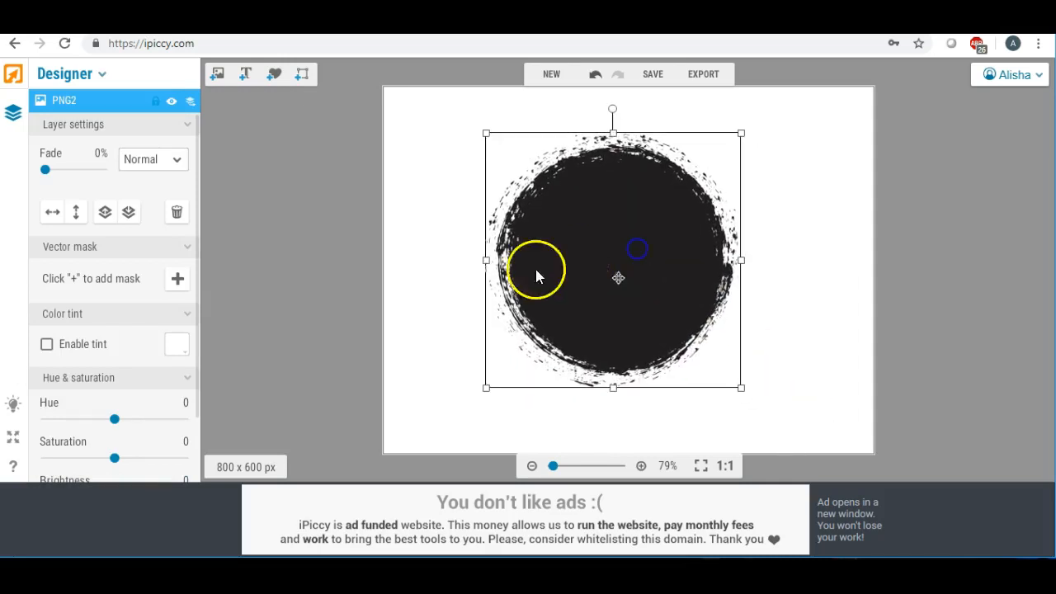
pyautogui.click(420, 300)
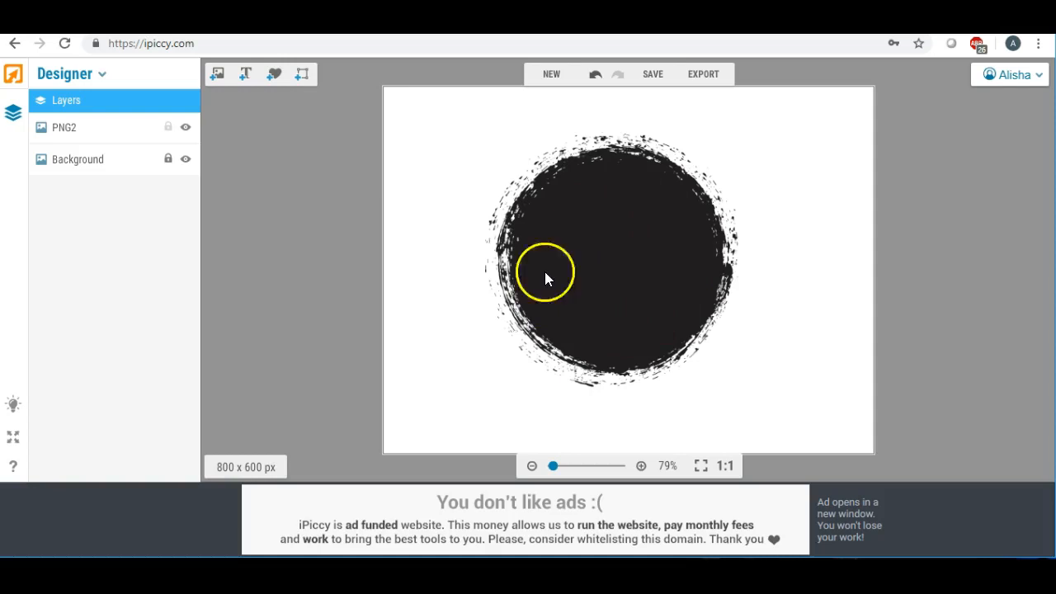
# Add the uploaded purple foil texture and enlarge and position it to cover the whole black circle.
pyautogui.click(216, 76)
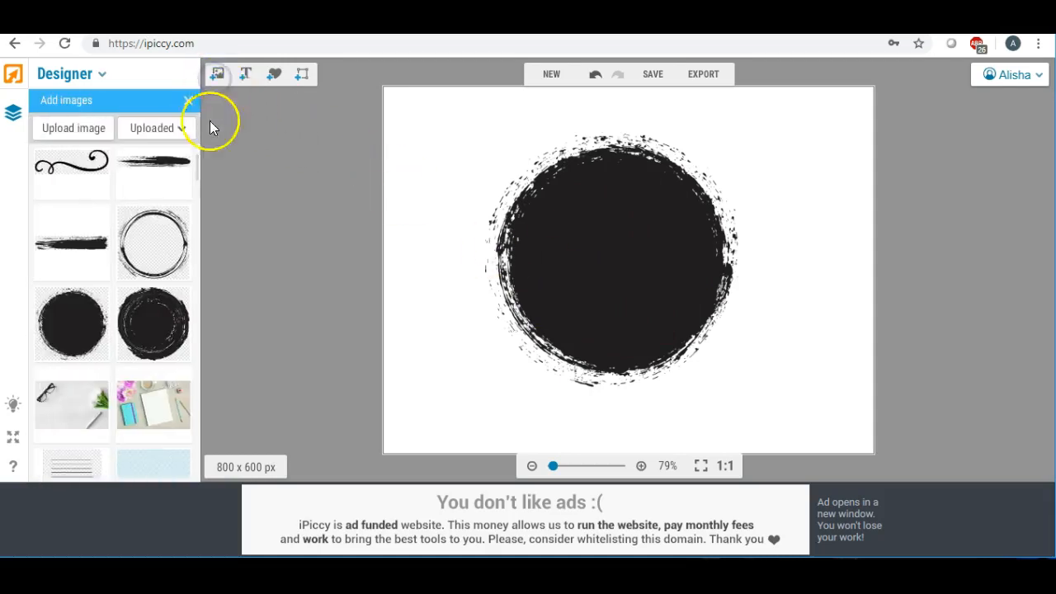
pyautogui.scroll(-1, 198, 165)
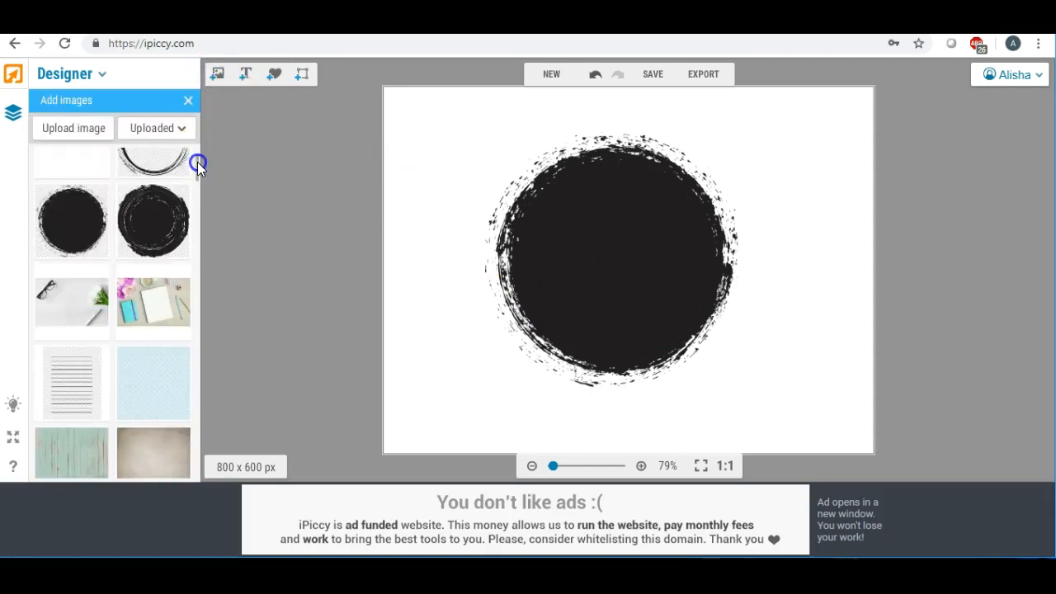
pyautogui.scroll(-5, 198, 164)
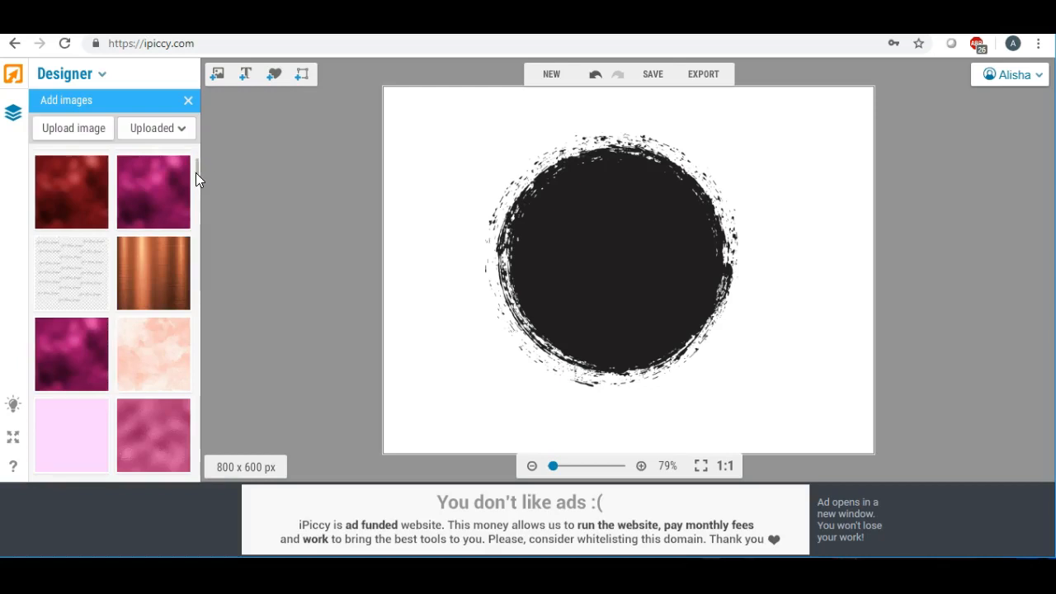
pyautogui.scroll(-1, 195, 173)
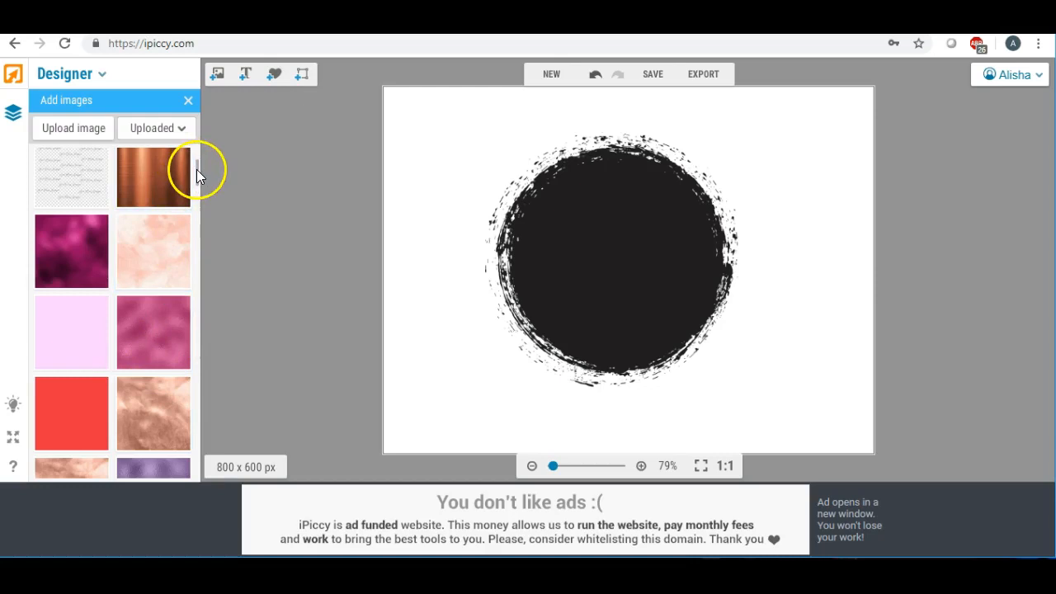
pyautogui.scroll(-1, 197, 169)
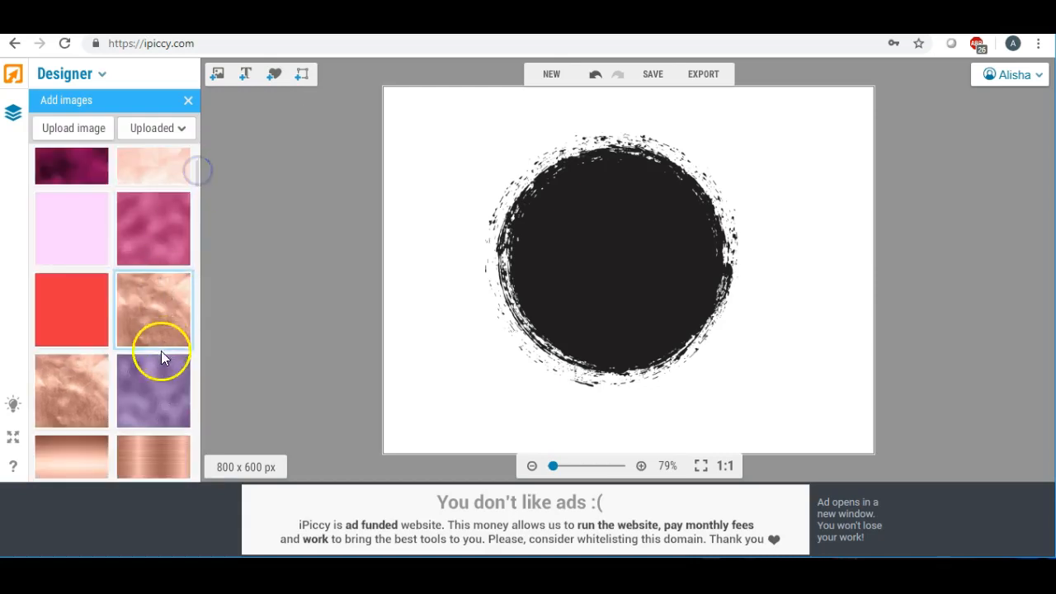
pyautogui.moveTo(175, 369); pyautogui.dragTo(515, 184)
pyautogui.click(574, 189)
pyautogui.moveTo(582, 183); pyautogui.dragTo(833, 194)
pyautogui.moveTo(639, 187); pyautogui.dragTo(612, 173)
pyautogui.moveTo(614, 244); pyautogui.dragTo(626, 403)
pyautogui.moveTo(632, 439); pyautogui.dragTo(632, 441)
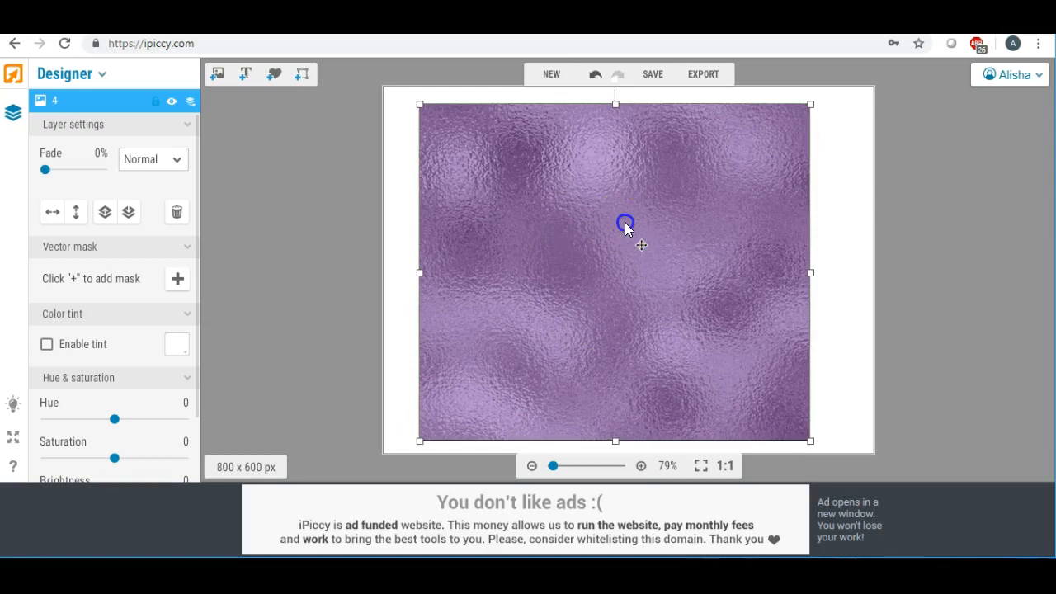
pyautogui.moveTo(624, 222); pyautogui.dragTo(632, 222)
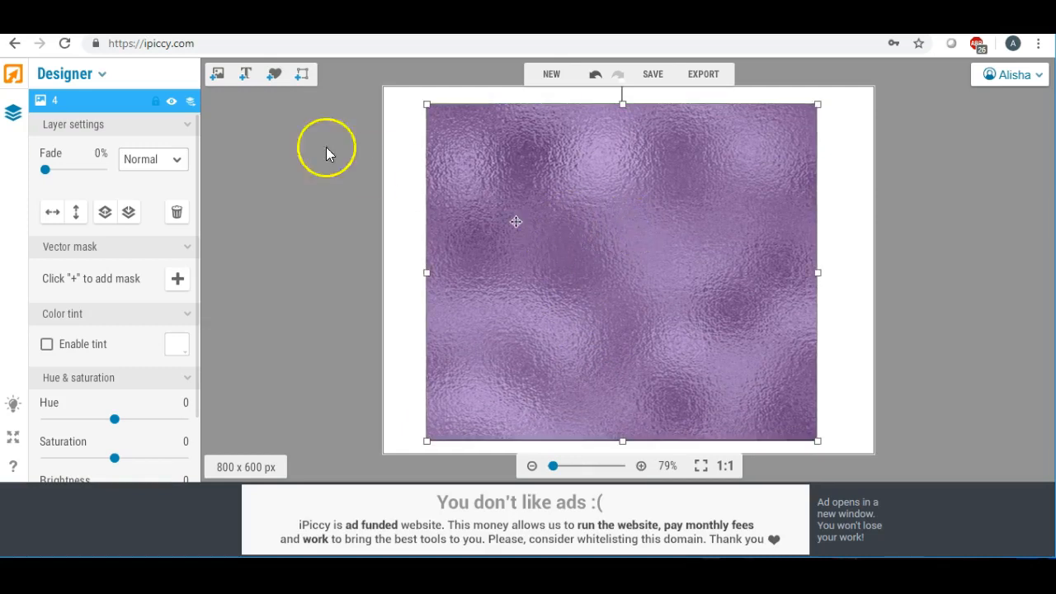
# Set the purple foil layer's blend mode to Lighten and deselect the layer.
pyautogui.click(180, 160)
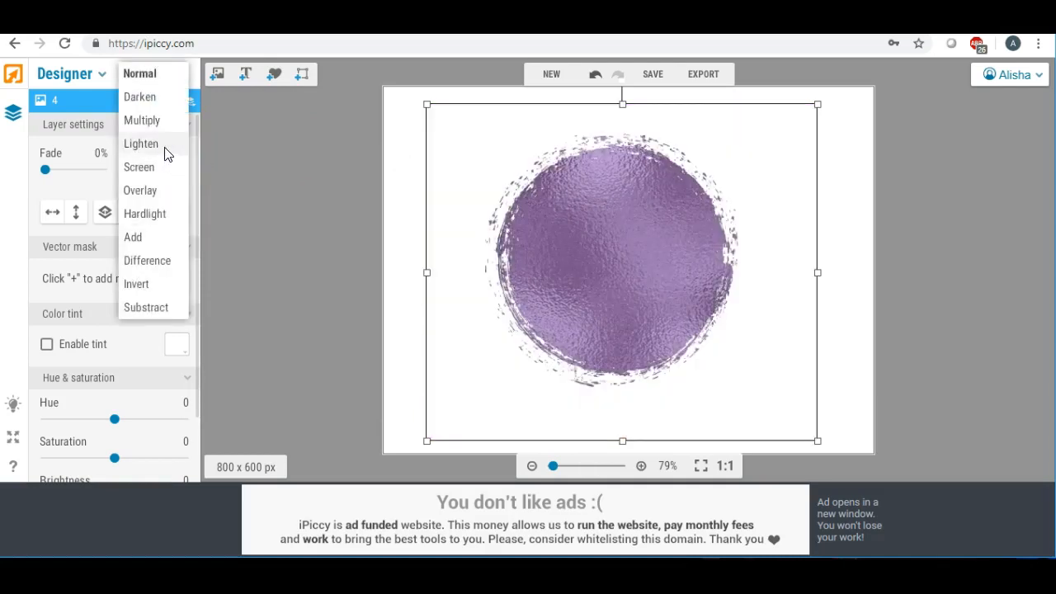
pyautogui.click(165, 145)
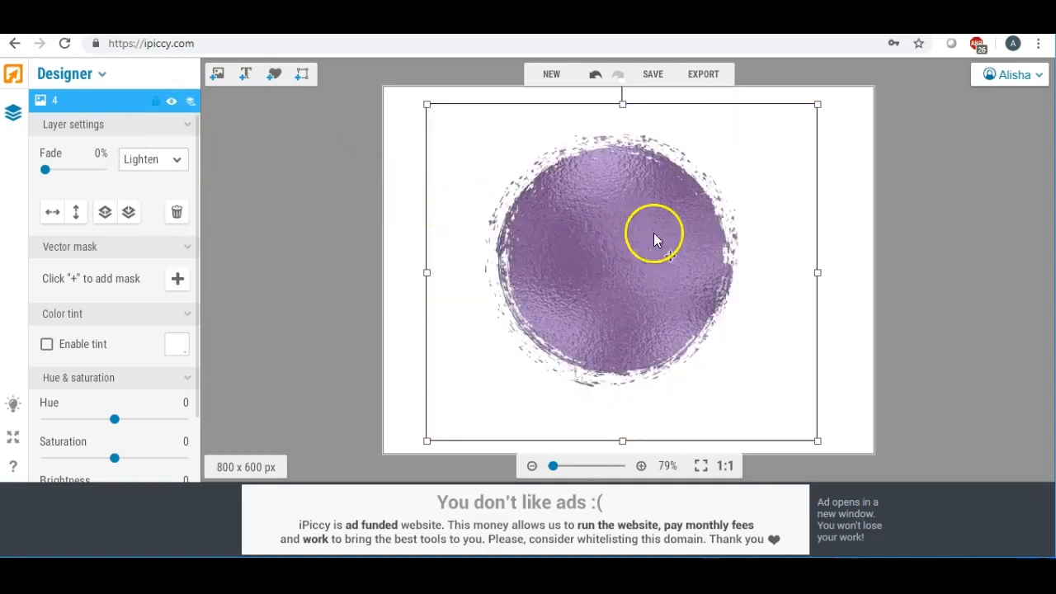
pyautogui.click(408, 217)
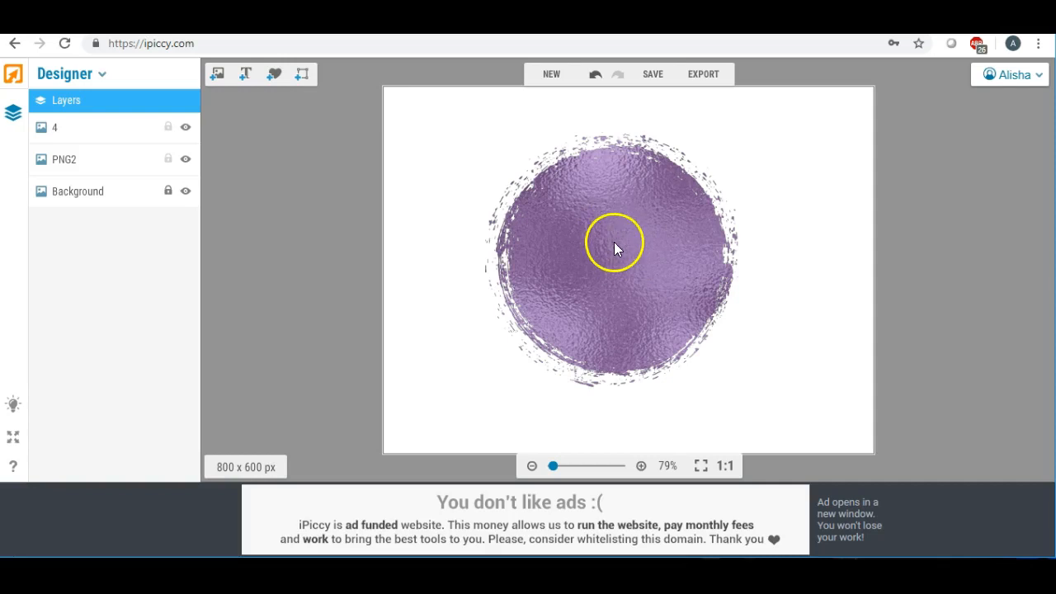
# Add a text layer reading "Your" in the upper part of the purple circle.
pyautogui.click(245, 73)
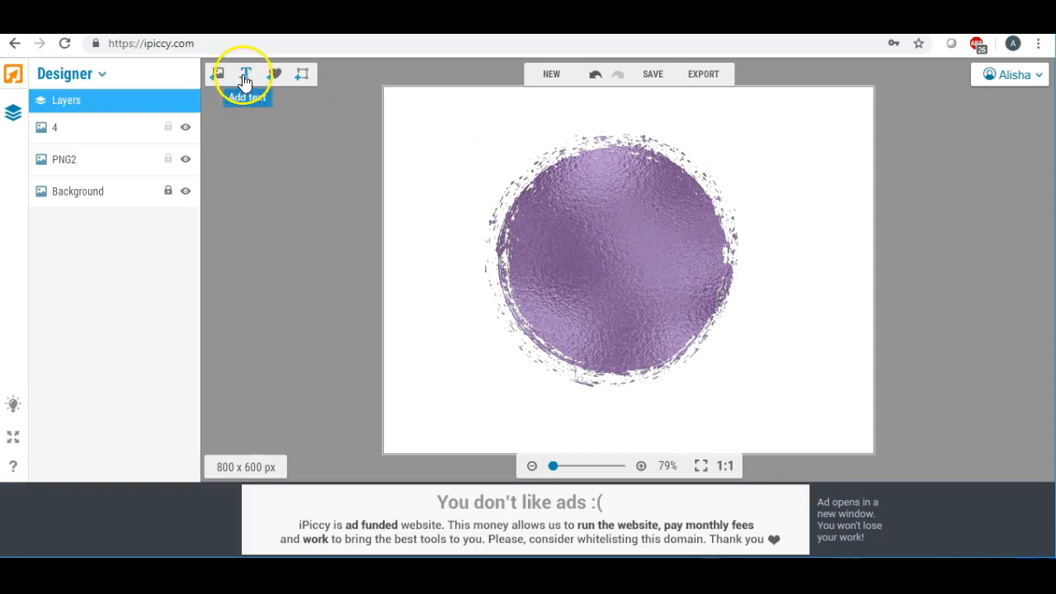
pyautogui.moveTo(593, 278); pyautogui.dragTo(582, 209)
pyautogui.click(125, 306)
pyautogui.hotkey('ctrl', 'a')
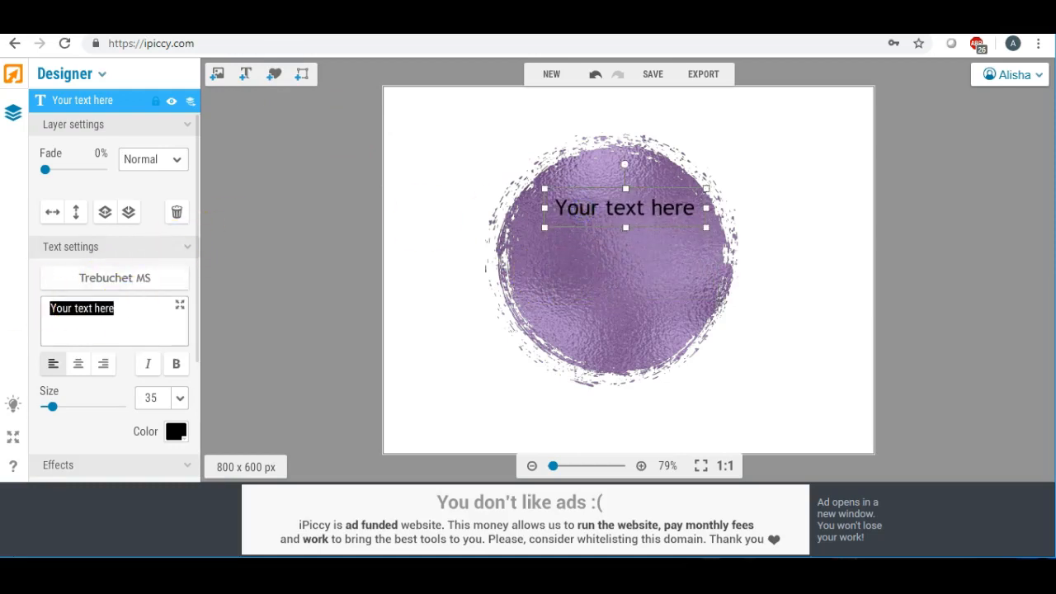
pyautogui.write('Your')
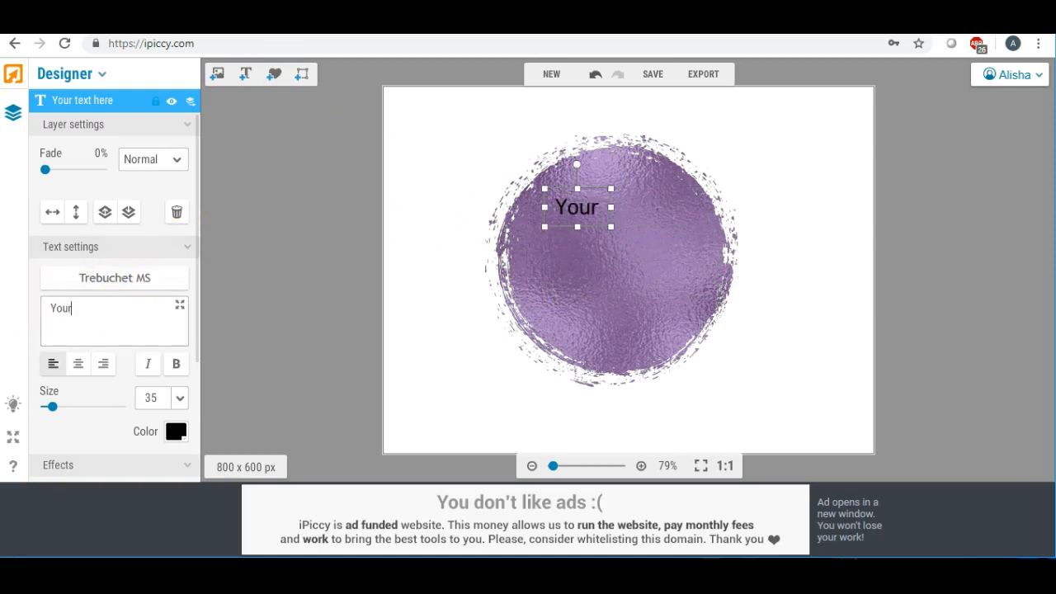
pyautogui.click(556, 255)
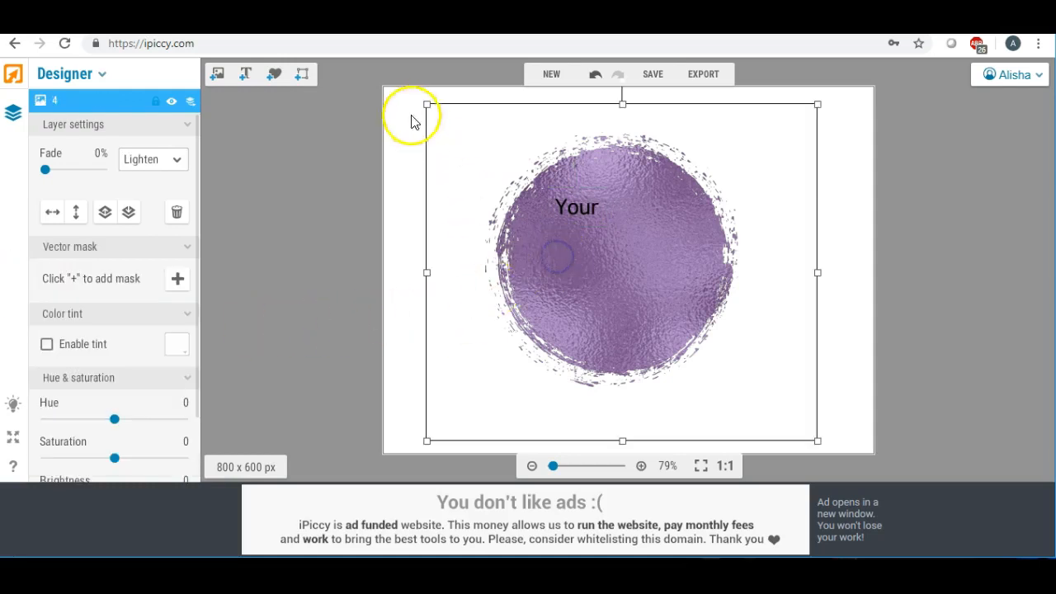
# Add a second text layer reading "Name" and move it up to sit just below "Your".
pyautogui.click(245, 74)
pyautogui.doubleClick(105, 307)
pyautogui.hotkey('ctrl', 'a')
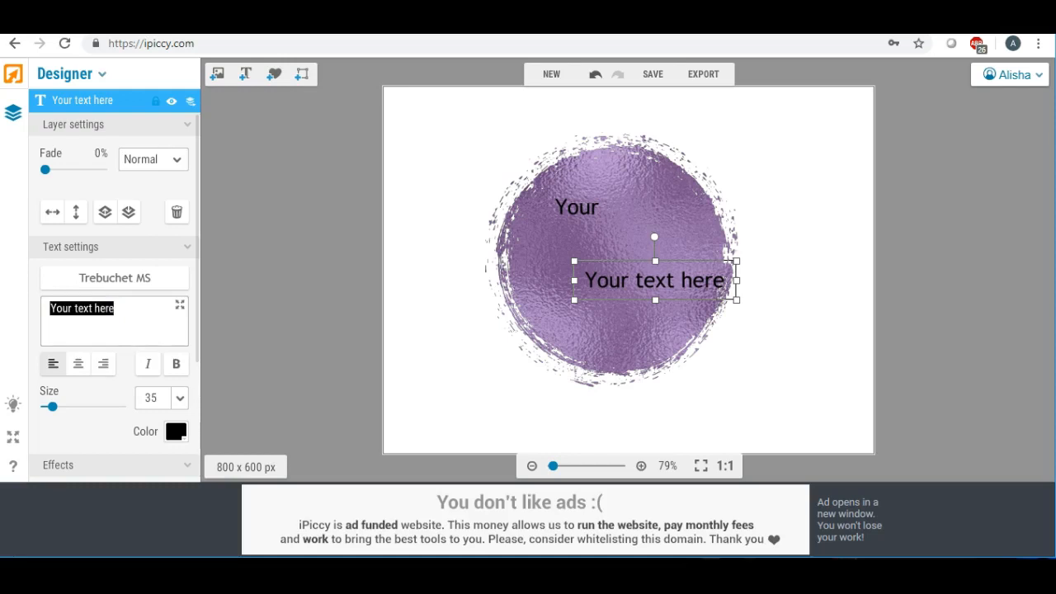
pyautogui.write('Name')
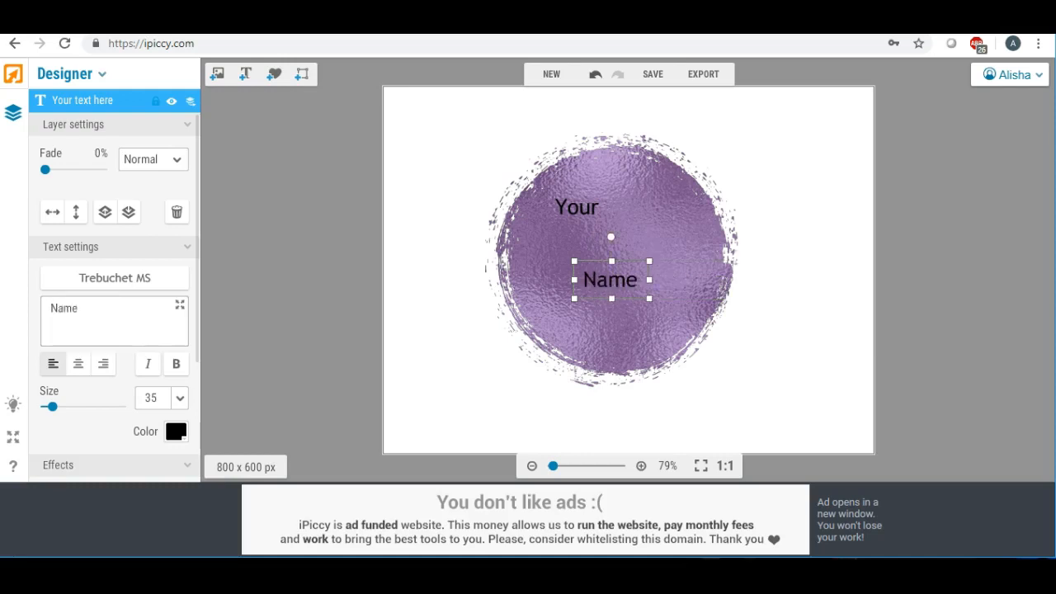
pyautogui.moveTo(590, 259); pyautogui.dragTo(594, 254)
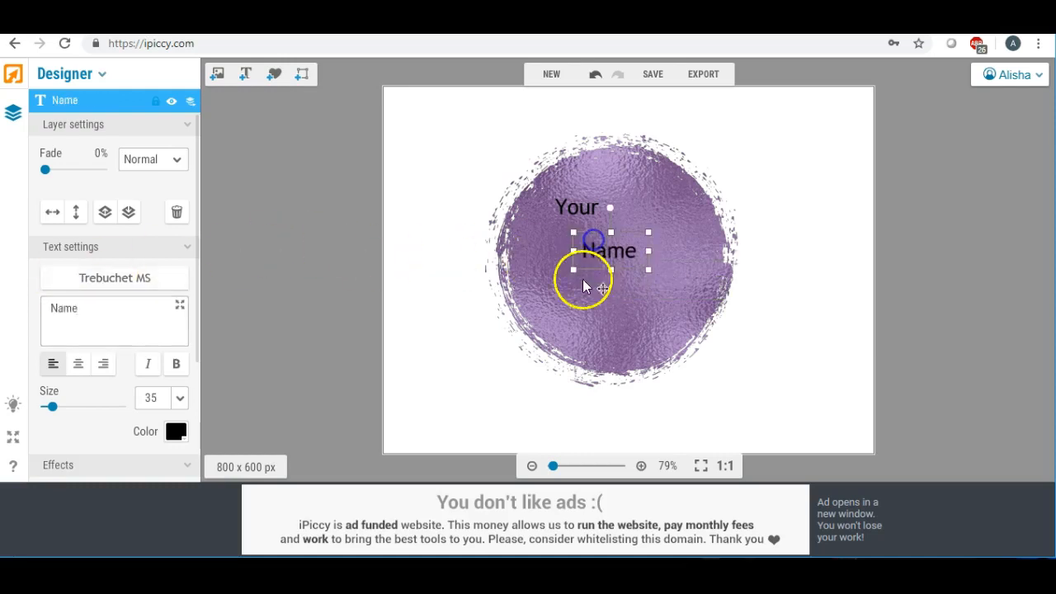
pyautogui.click(582, 285)
# Add a third text layer reading "Here" below "Name".
pyautogui.click(245, 74)
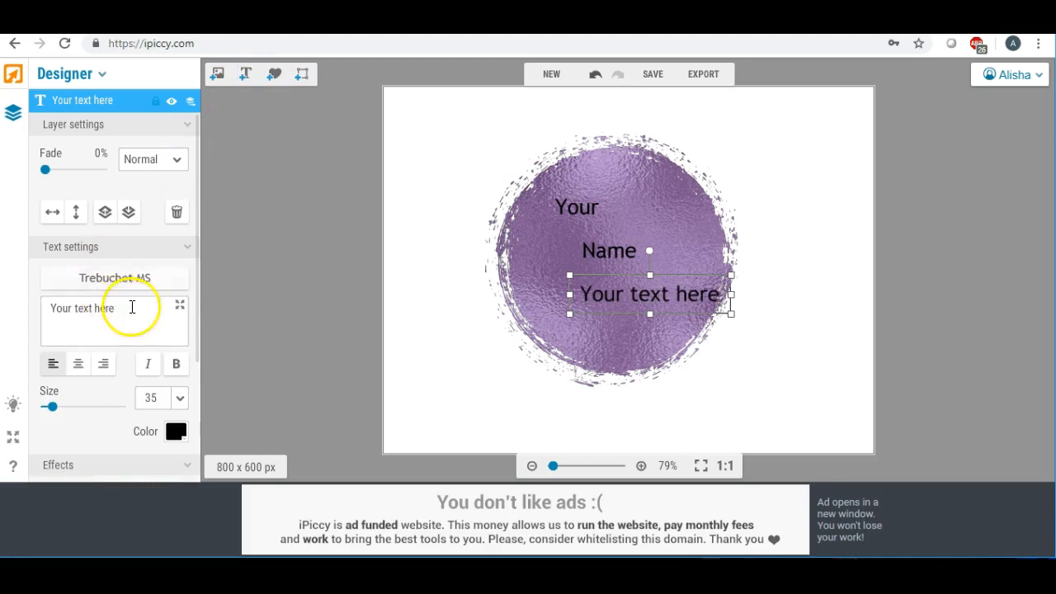
pyautogui.tripleClick(132, 307)
pyautogui.write('Here')
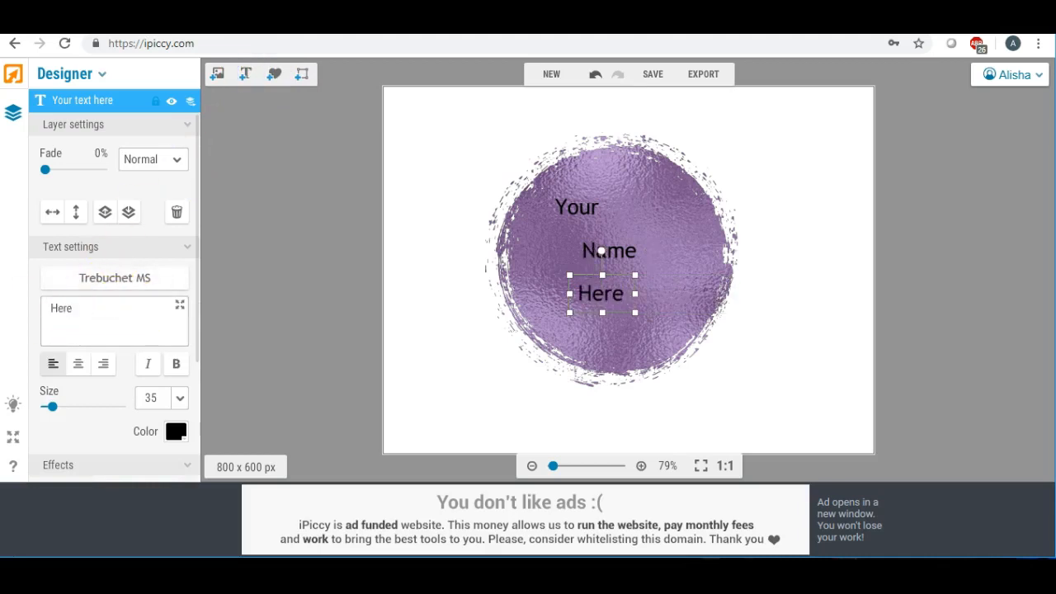
# Browse the local fonts for the "Your" text layer.
pyautogui.click(579, 207)
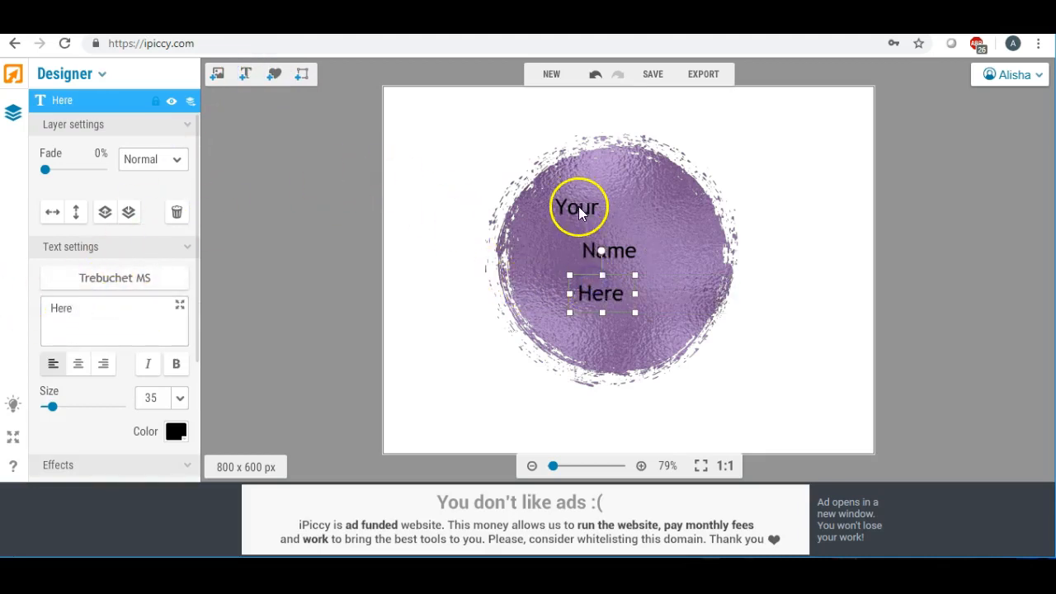
pyautogui.click(147, 281)
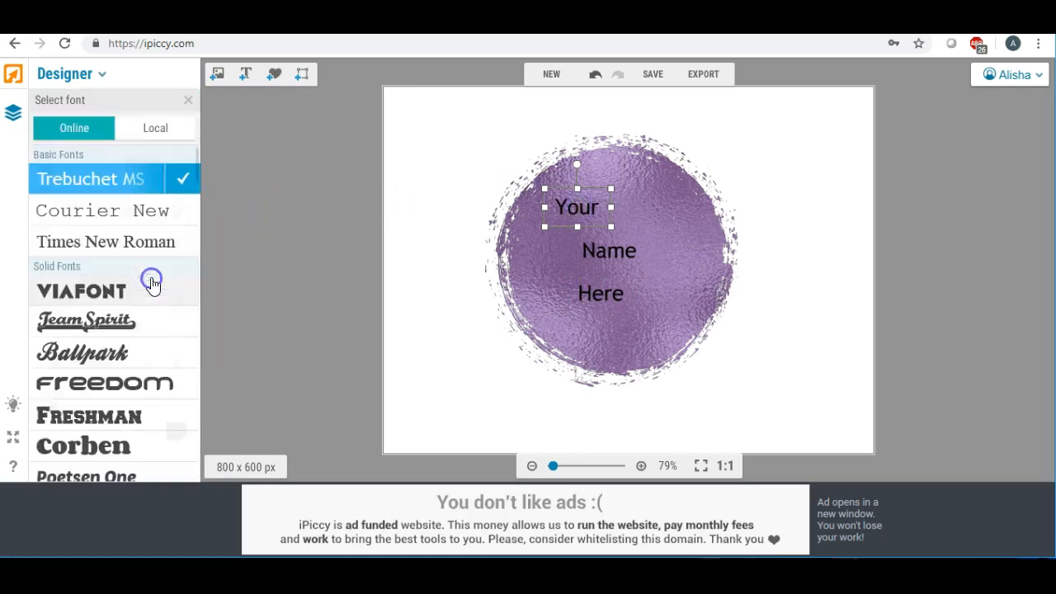
pyautogui.click(169, 134)
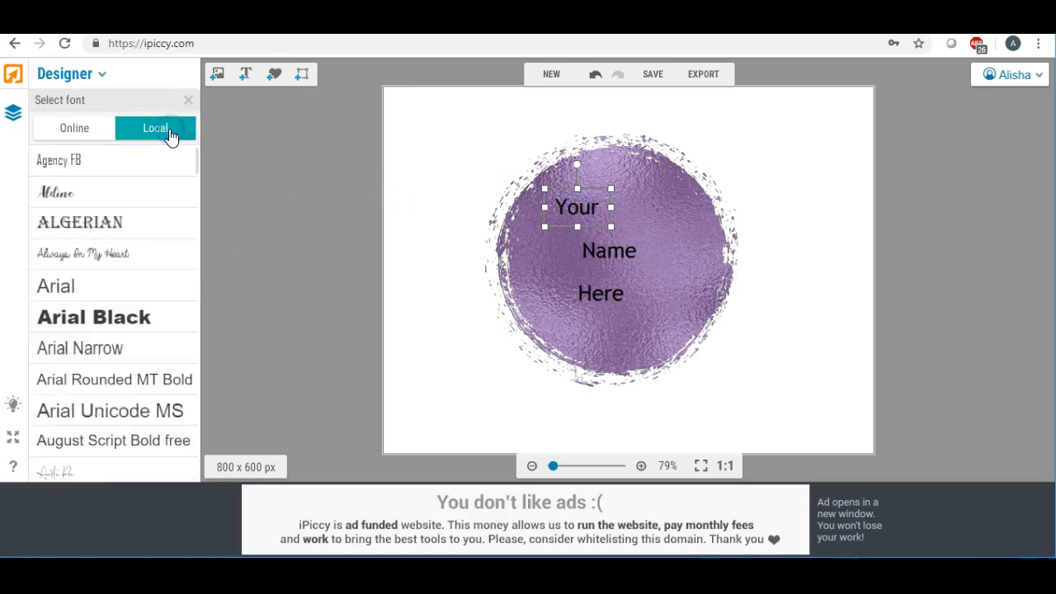
pyautogui.scroll(-7, 122, 256)
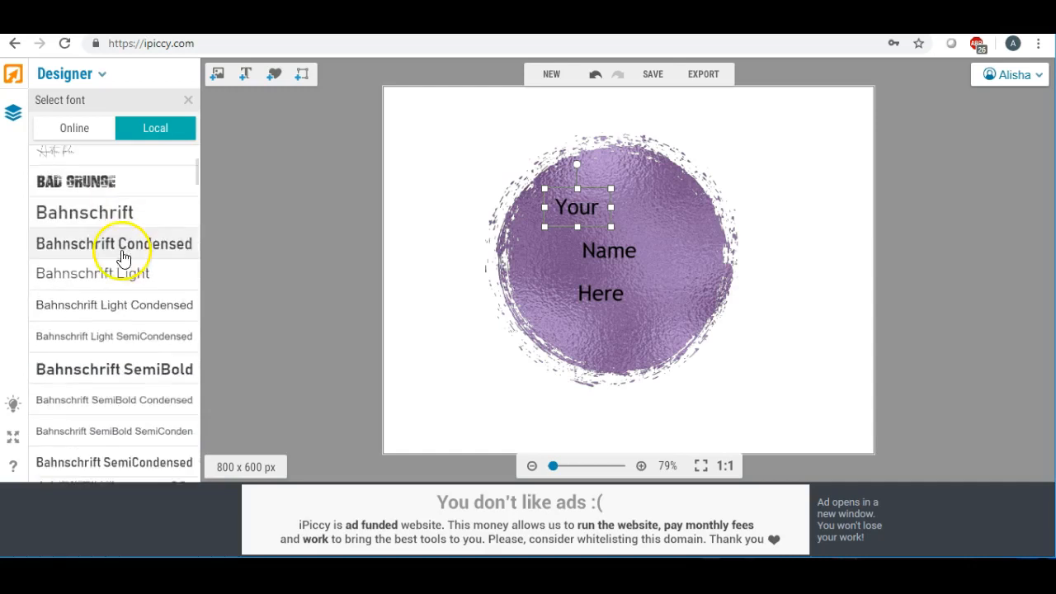
pyautogui.scroll(-5, 122, 258)
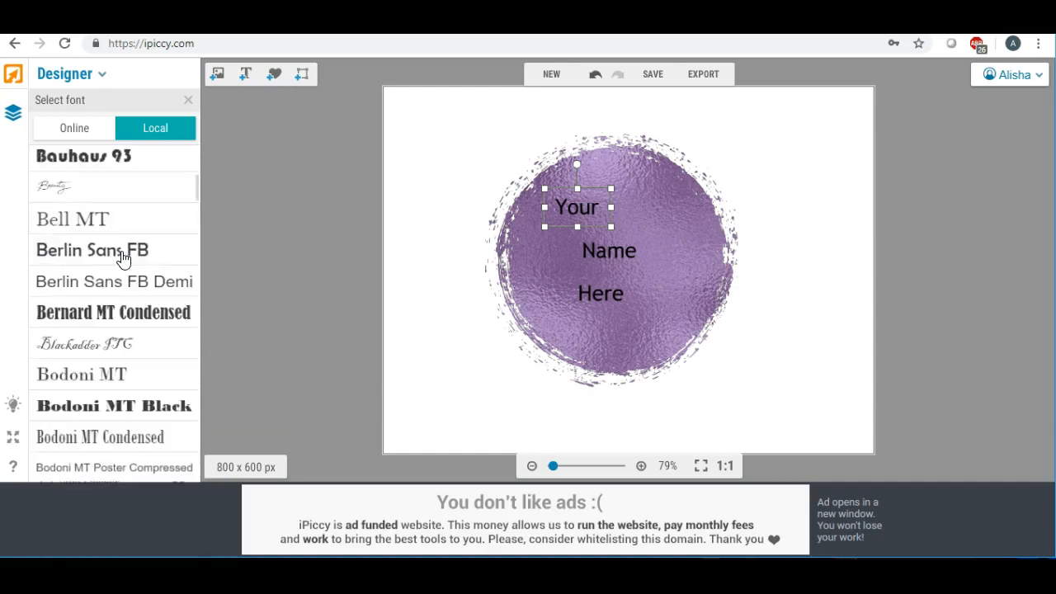
pyautogui.scroll(-3, 101, 321)
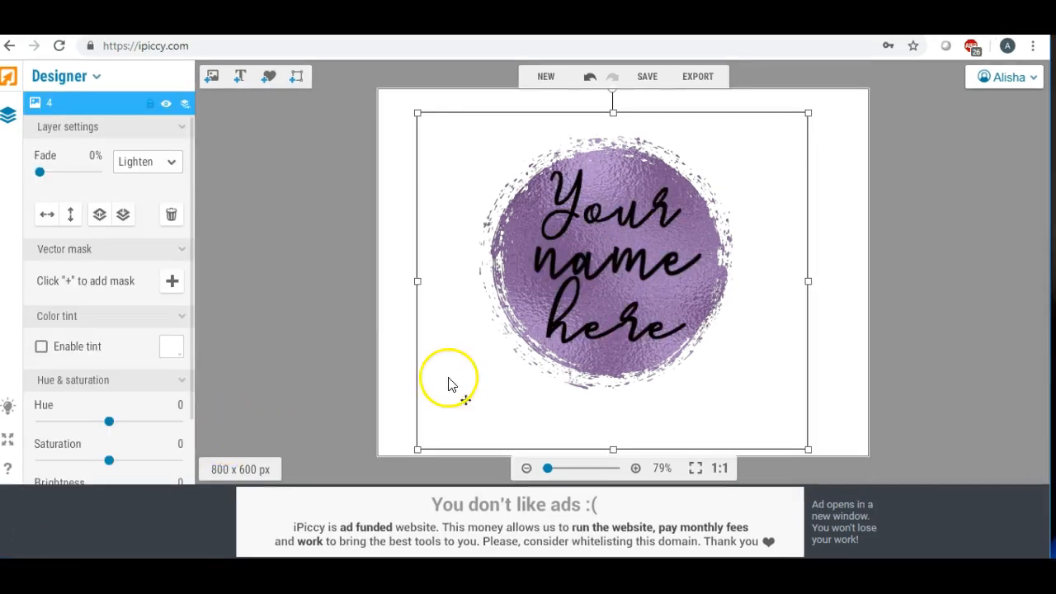
# Recolor the "Your" text dark purple with a custom color, keeping its fade at 0%.
pyautogui.click(541, 278)
pyautogui.click(438, 287)
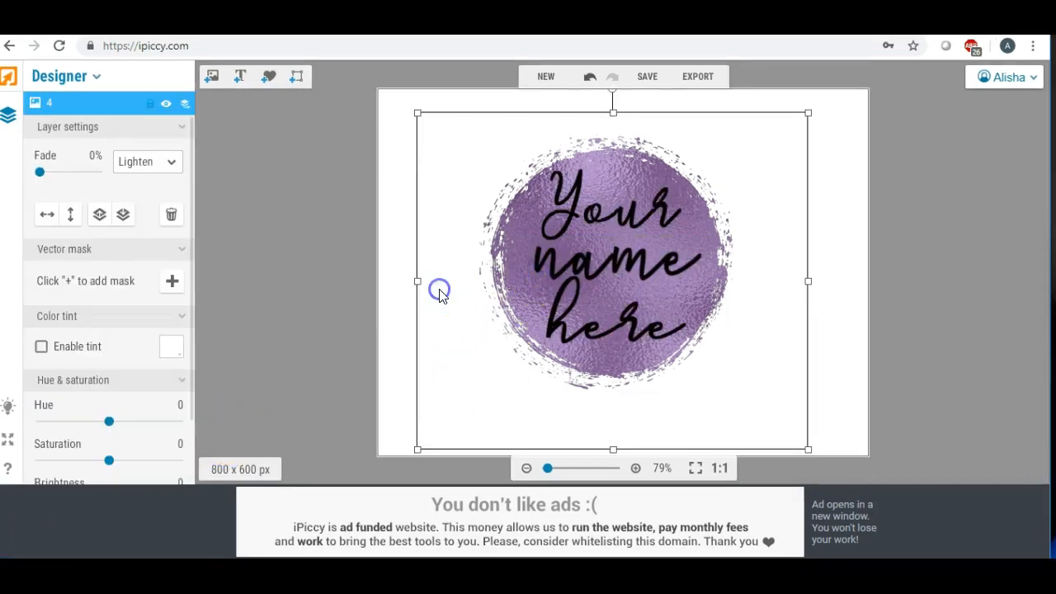
pyautogui.click(573, 209)
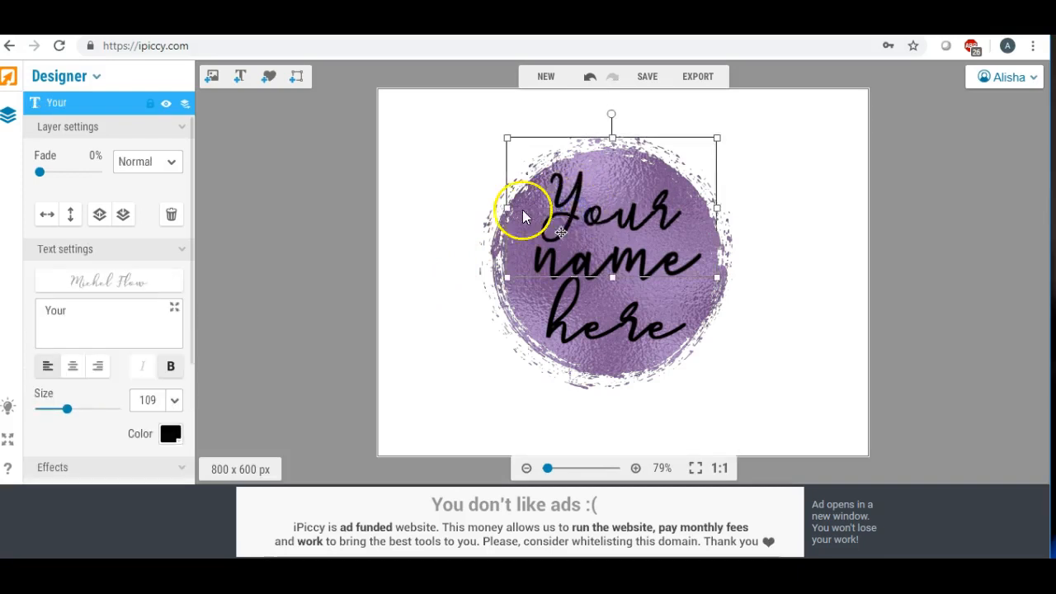
pyautogui.moveTo(44, 178)
pyautogui.mouseDown()
pyautogui.moveTo(63, 179)
pyautogui.moveTo(35, 173)
pyautogui.mouseUp()
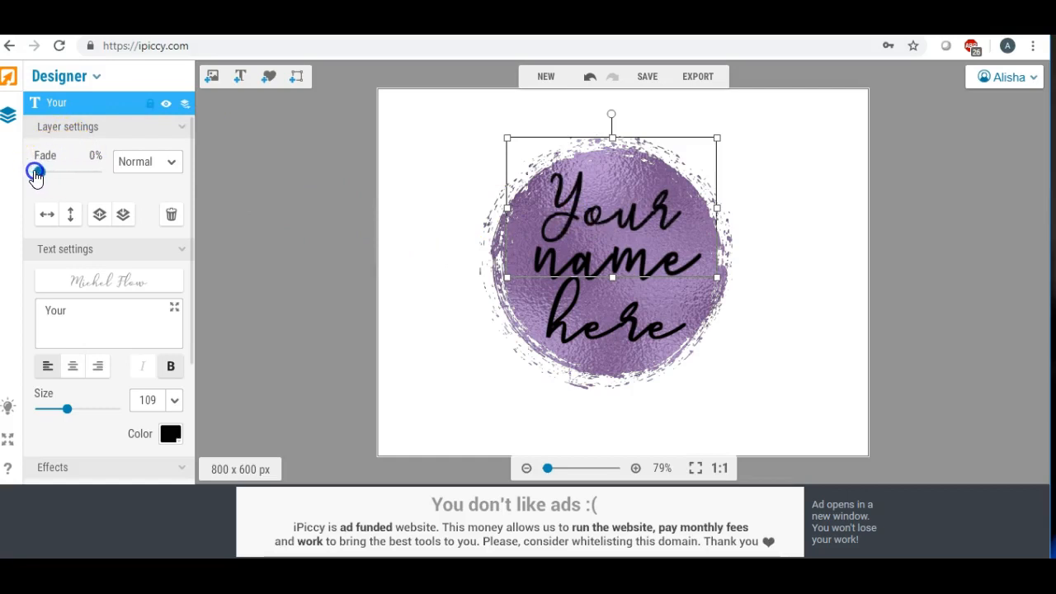
pyautogui.click(170, 433)
pyautogui.click(332, 345)
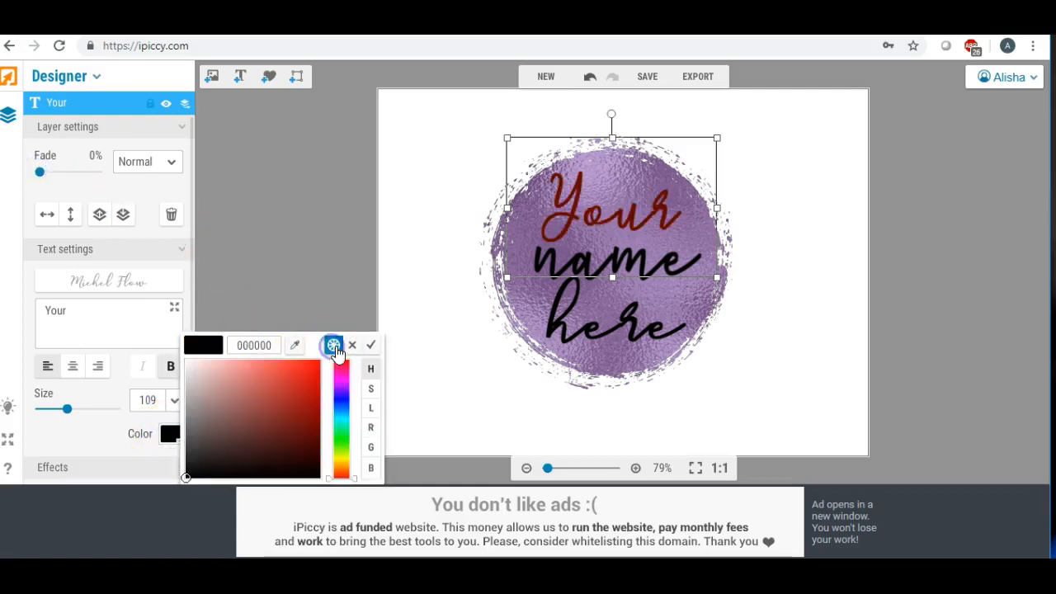
pyautogui.moveTo(344, 391); pyautogui.dragTo(288, 426)
pyautogui.click(170, 433)
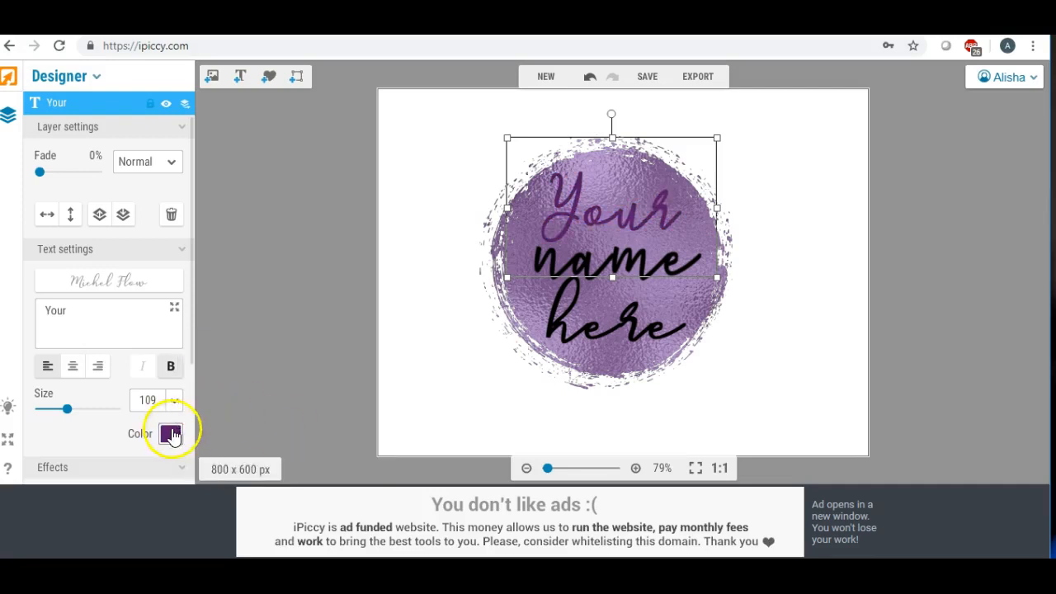
# Darken the "Your" text color to 2D0F40 and copy its hex code.
pyautogui.moveTo(297, 430); pyautogui.dragTo(304, 454)
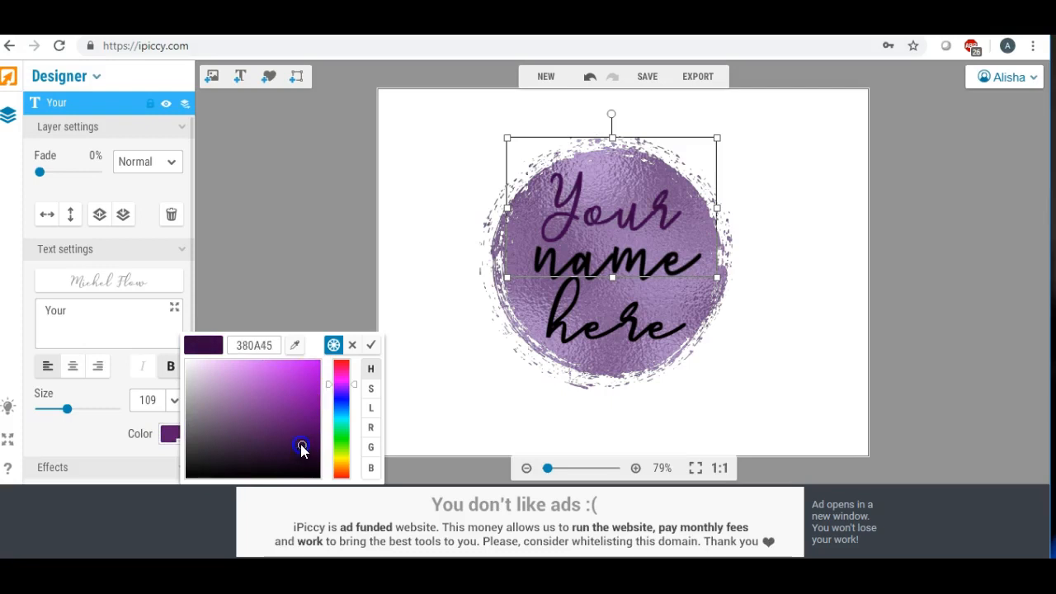
pyautogui.click(354, 387)
pyautogui.moveTo(302, 443)
pyautogui.mouseDown()
pyautogui.moveTo(297, 451)
pyautogui.moveTo(294, 438)
pyautogui.moveTo(296, 454)
pyautogui.mouseUp()
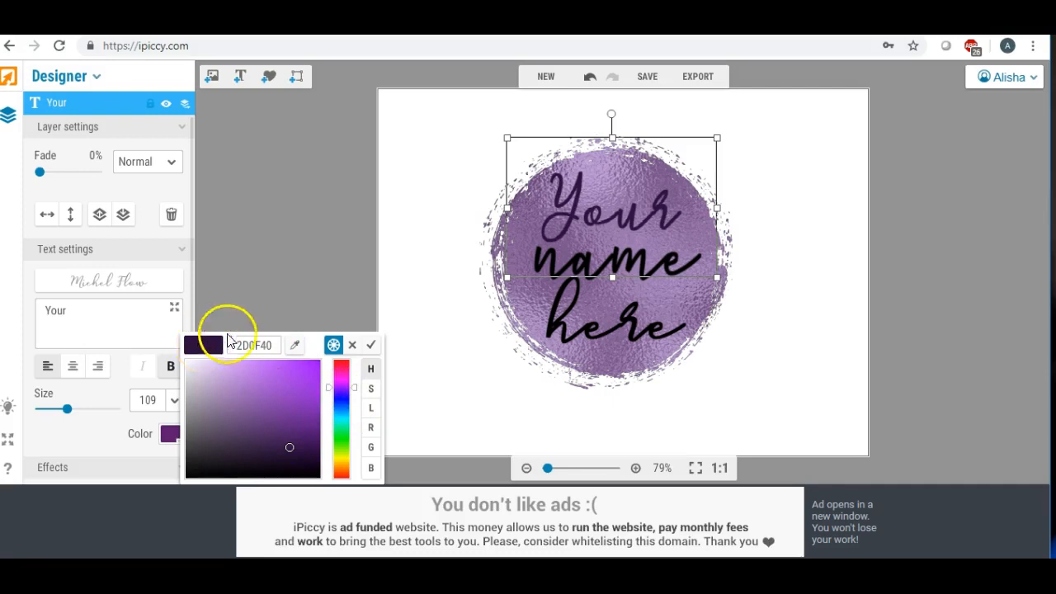
pyautogui.moveTo(276, 345); pyautogui.dragTo(204, 343)
pyautogui.hotkey('ctrl', 'c')
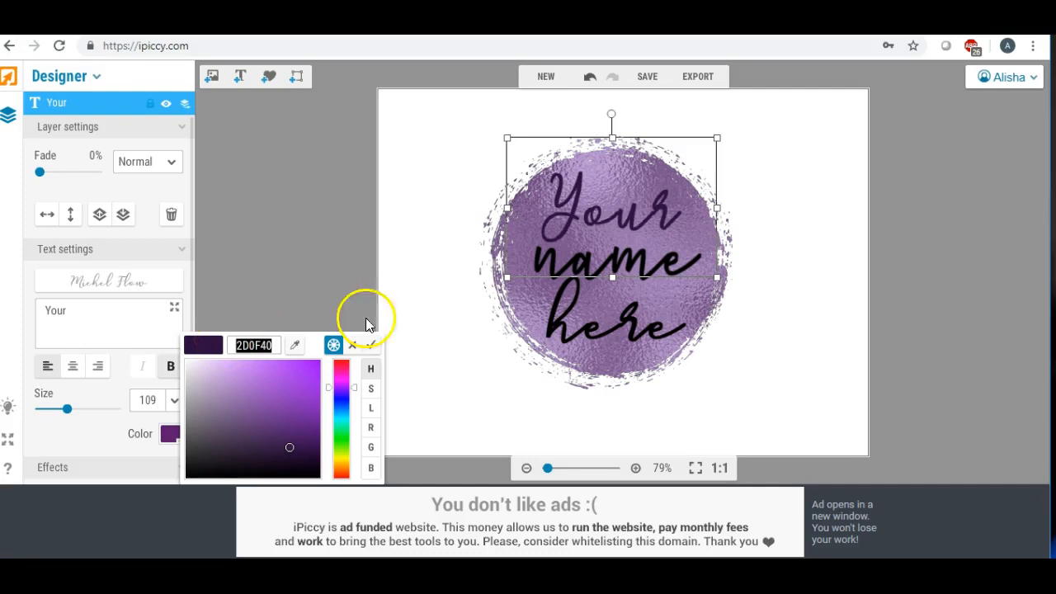
# Recolor the "here" text layer with the copied dark purple 2D0F40.
pyautogui.click(558, 320)
pyautogui.click(558, 301)
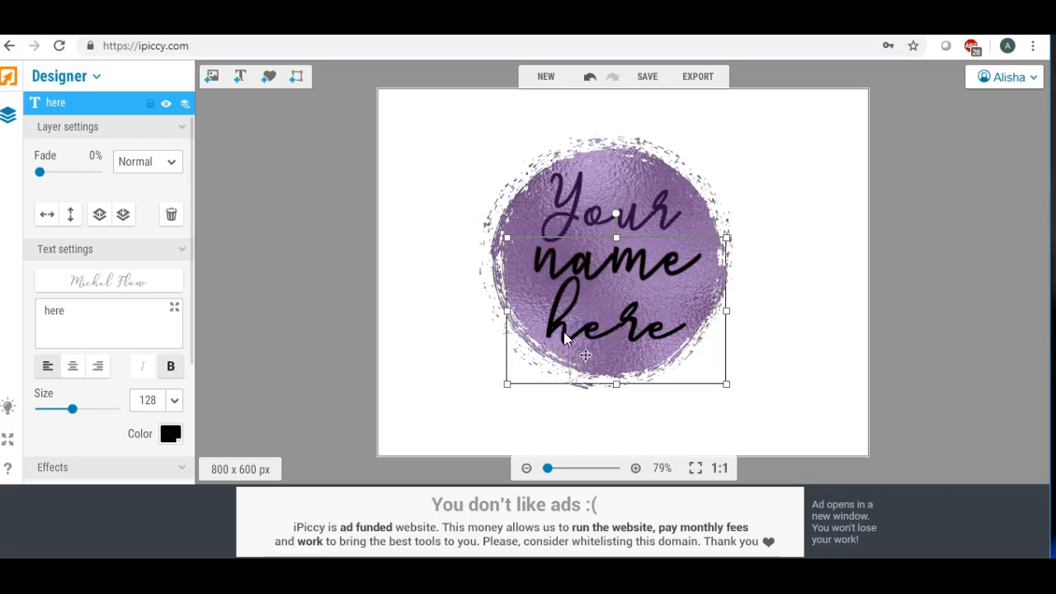
pyautogui.click(169, 433)
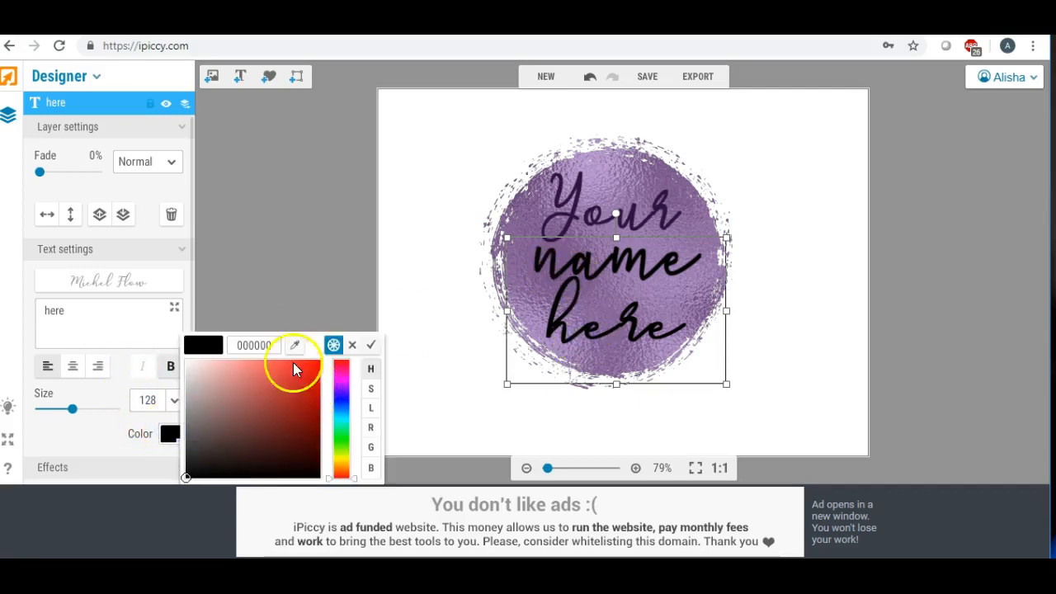
pyautogui.moveTo(274, 345); pyautogui.dragTo(212, 342)
pyautogui.write('230F40')
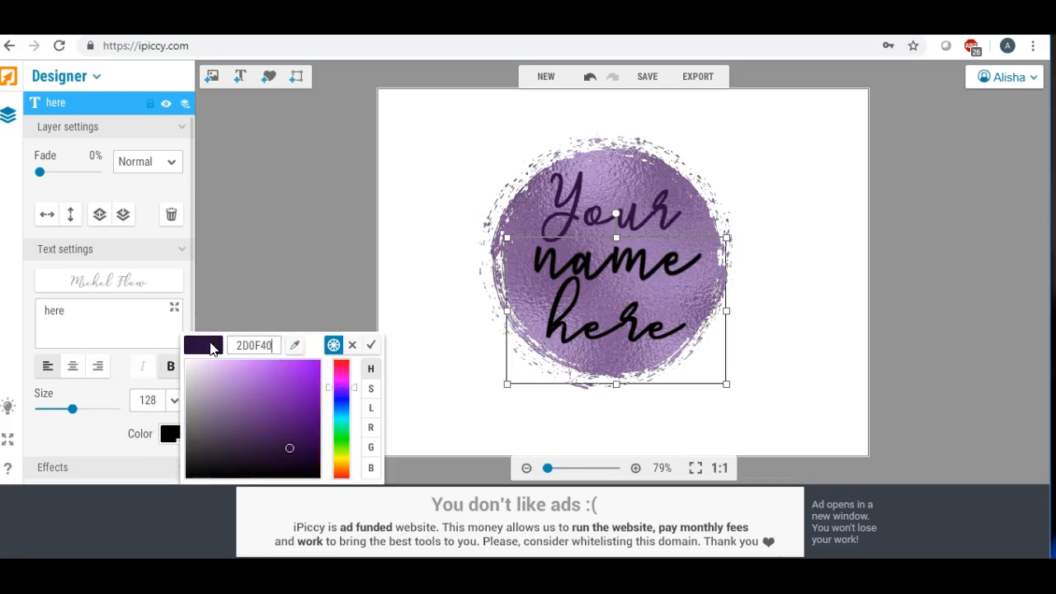
pyautogui.press('Return')
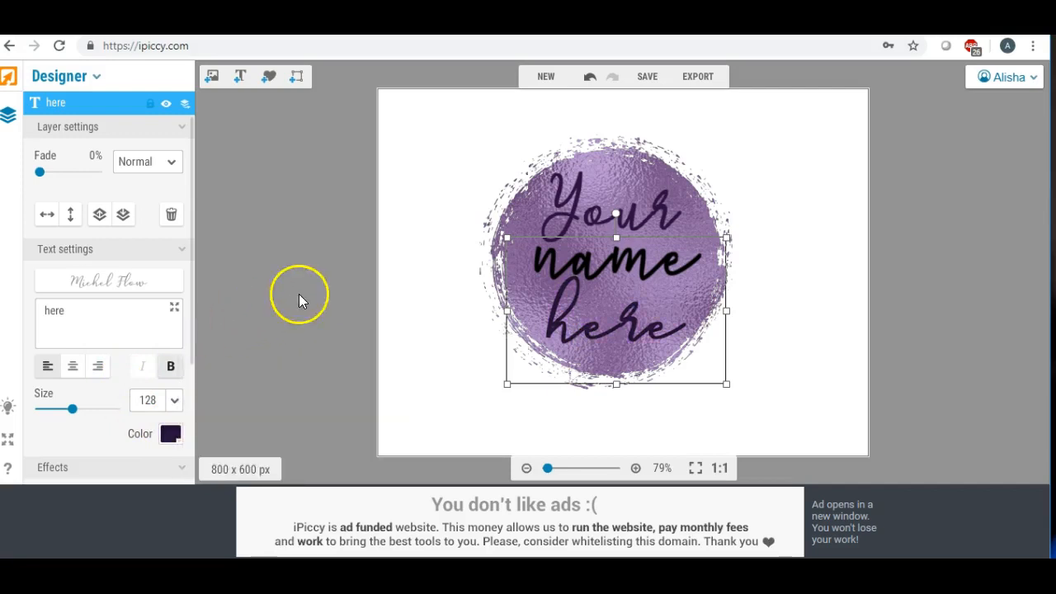
# Apply the same dark purple 2D0F40 to the "name" text layer and deselect it.
pyautogui.click(449, 300)
pyautogui.click(396, 268)
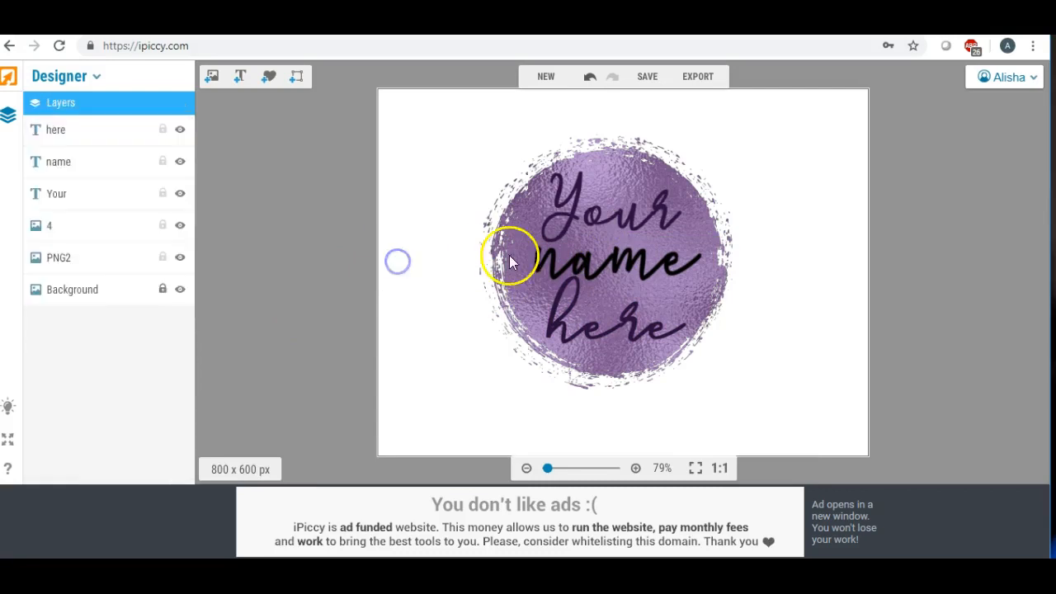
pyautogui.click(566, 256)
pyautogui.click(575, 229)
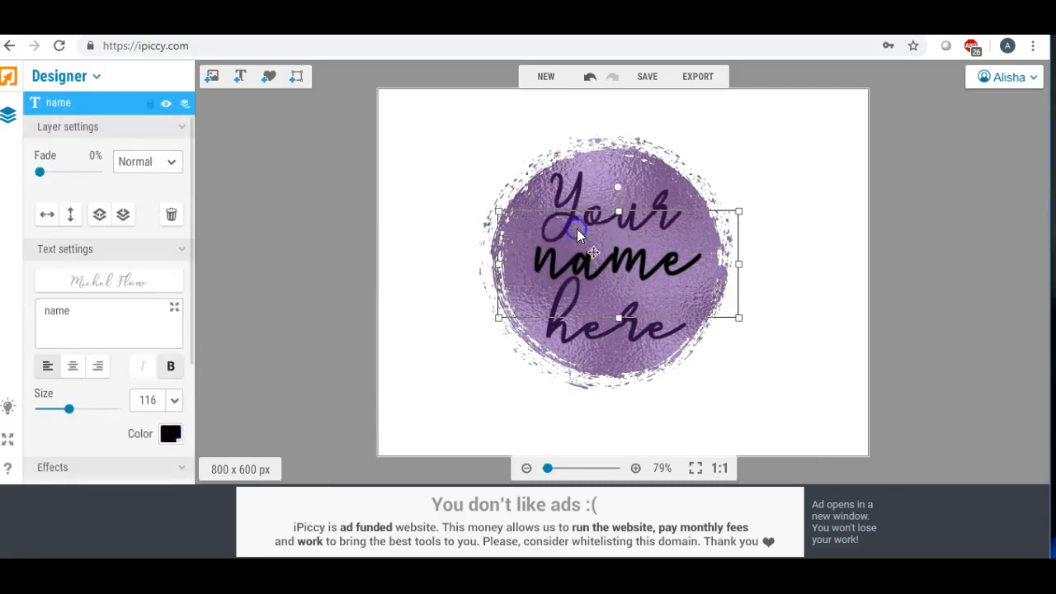
pyautogui.click(171, 437)
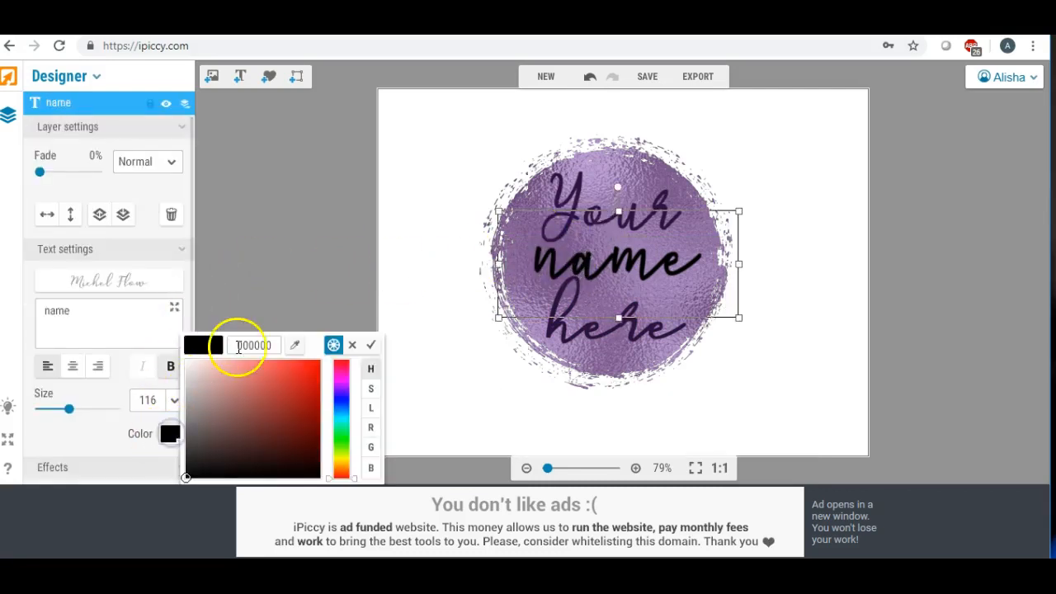
pyautogui.moveTo(271, 344); pyautogui.dragTo(209, 345)
pyautogui.hotkey('ctrl', 'v')
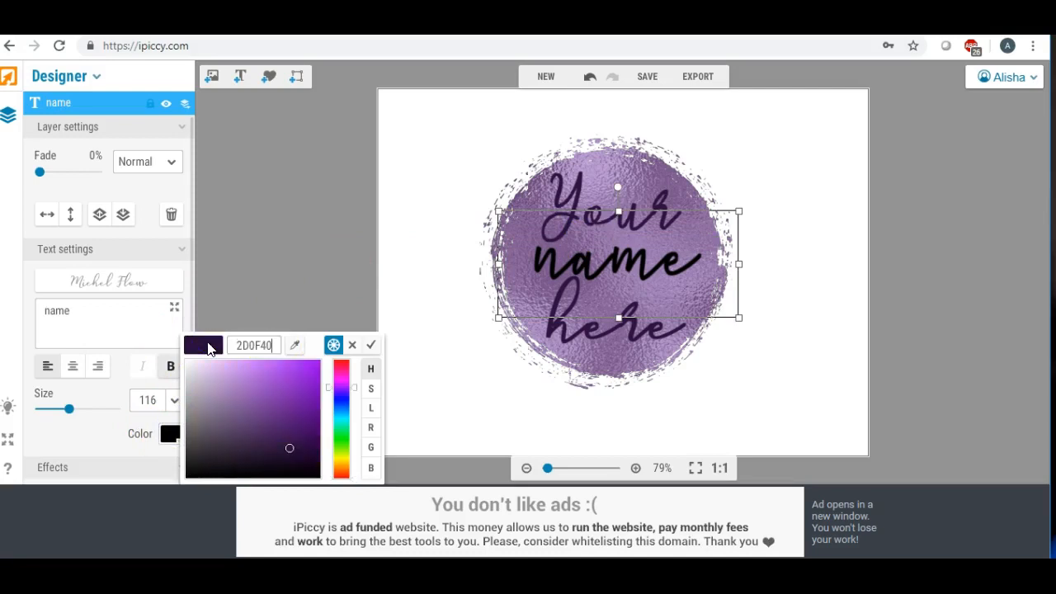
pyautogui.press('Return')
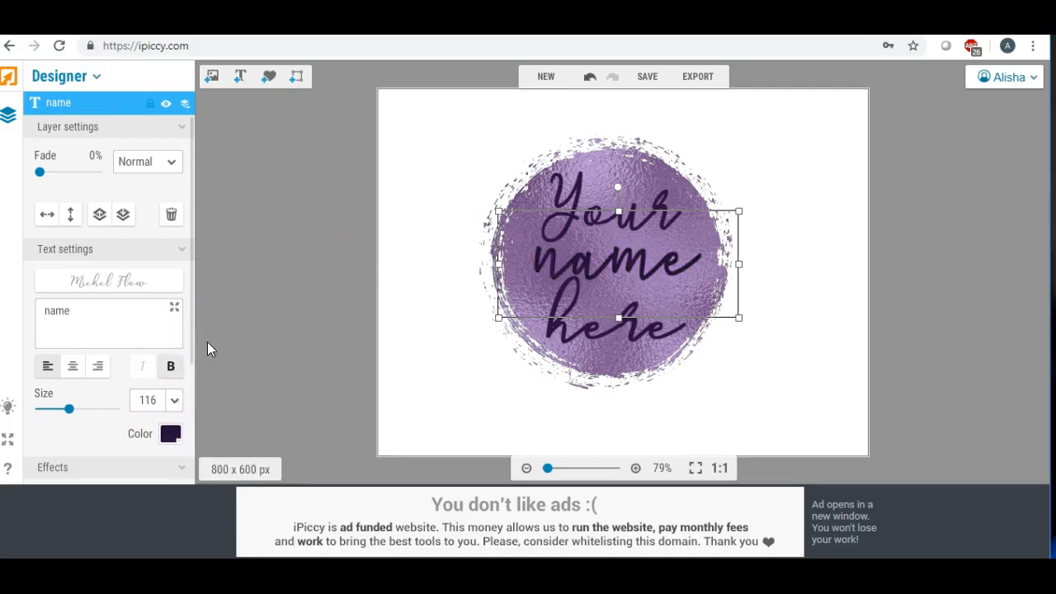
pyautogui.click(397, 306)
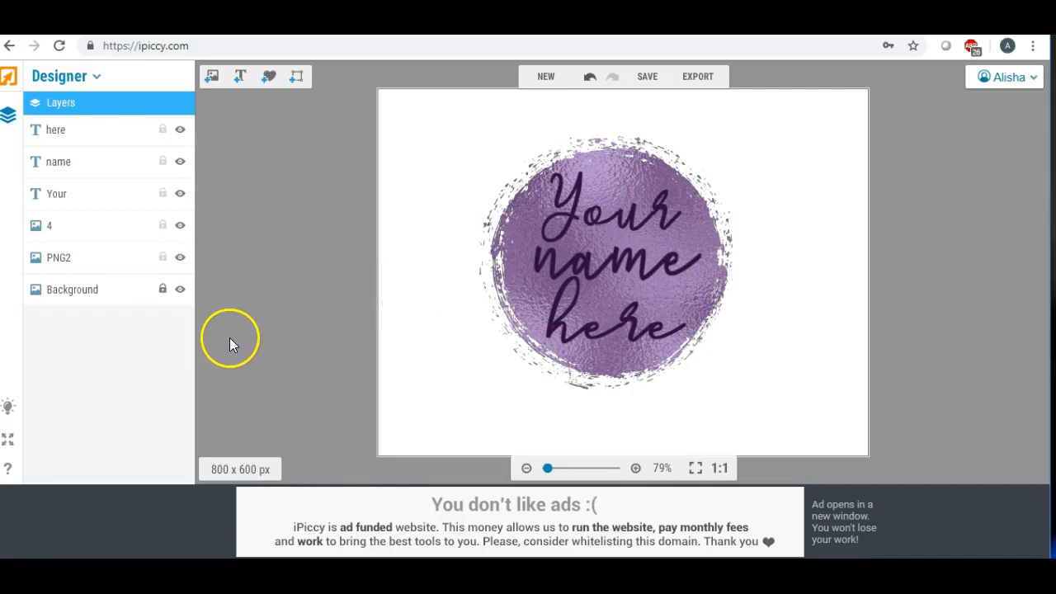
# Export the flattened design to the Editor and crop it closely around the circle logo to 480 x 437 px.
pyautogui.click(700, 79)
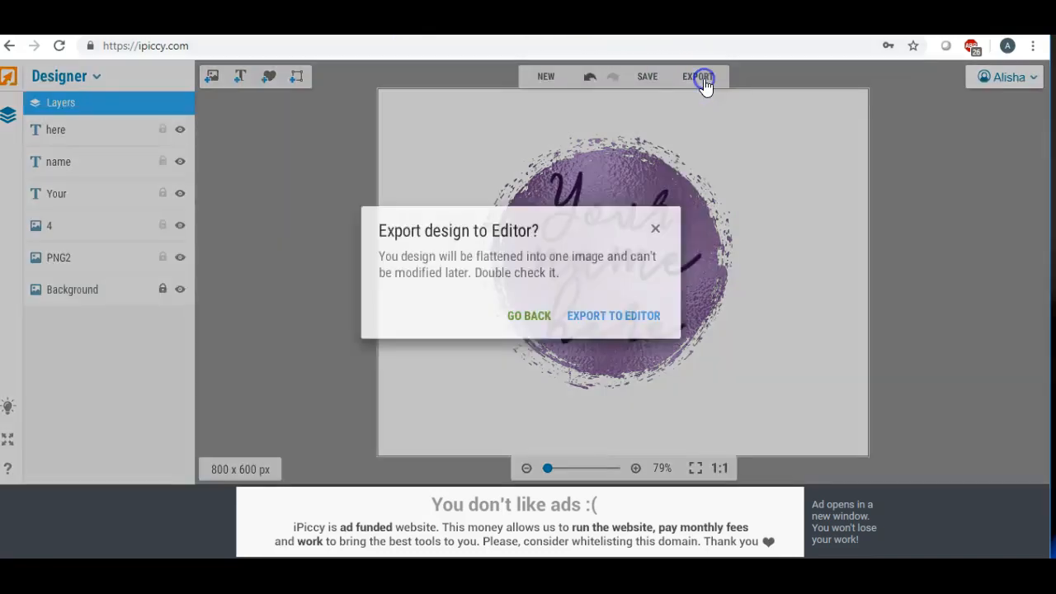
pyautogui.click(614, 317)
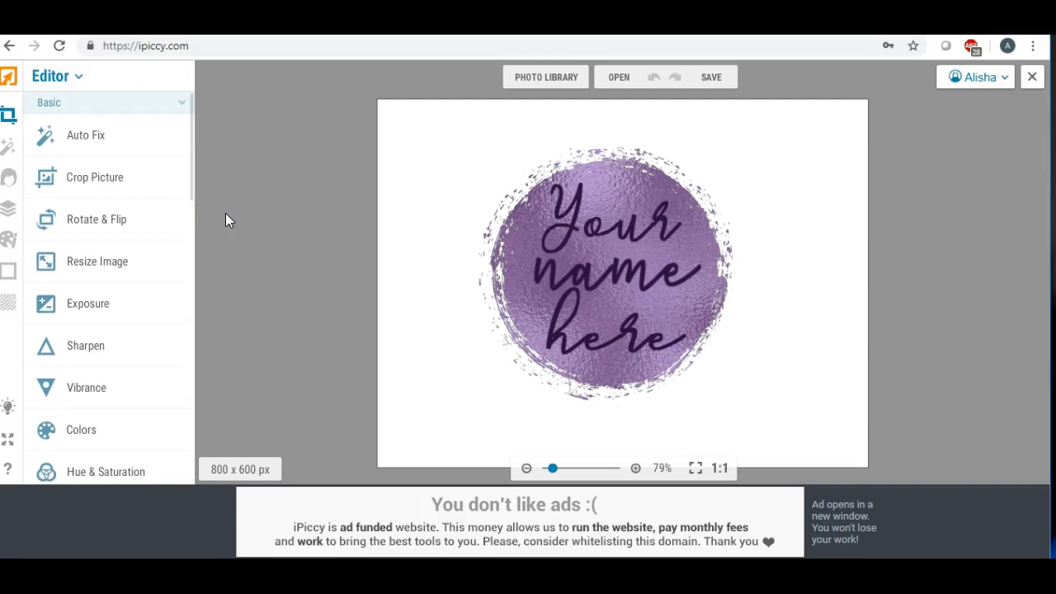
pyautogui.click(105, 177)
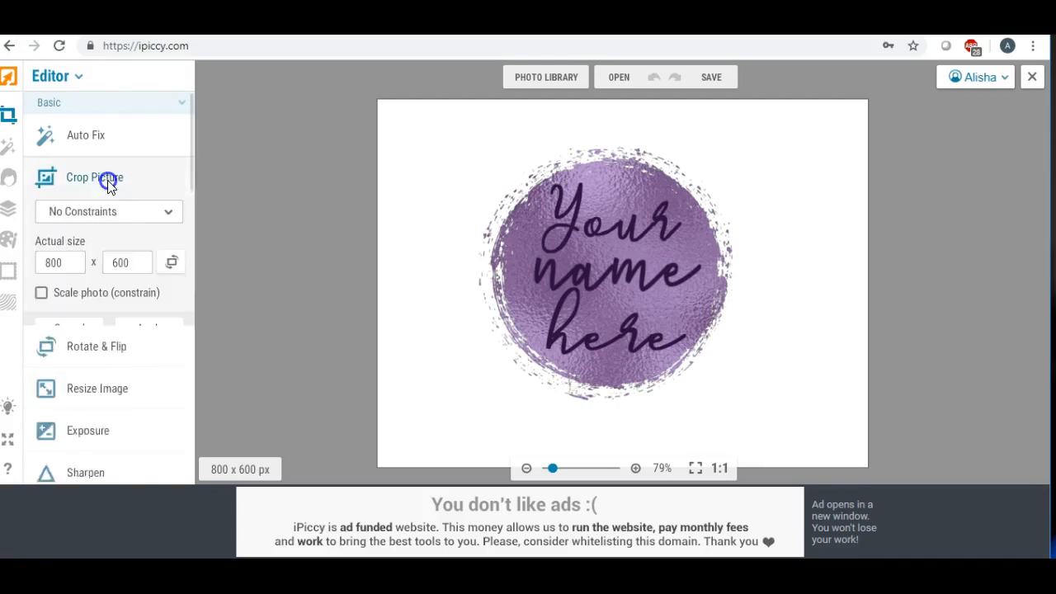
pyautogui.moveTo(676, 210); pyautogui.dragTo(673, 200)
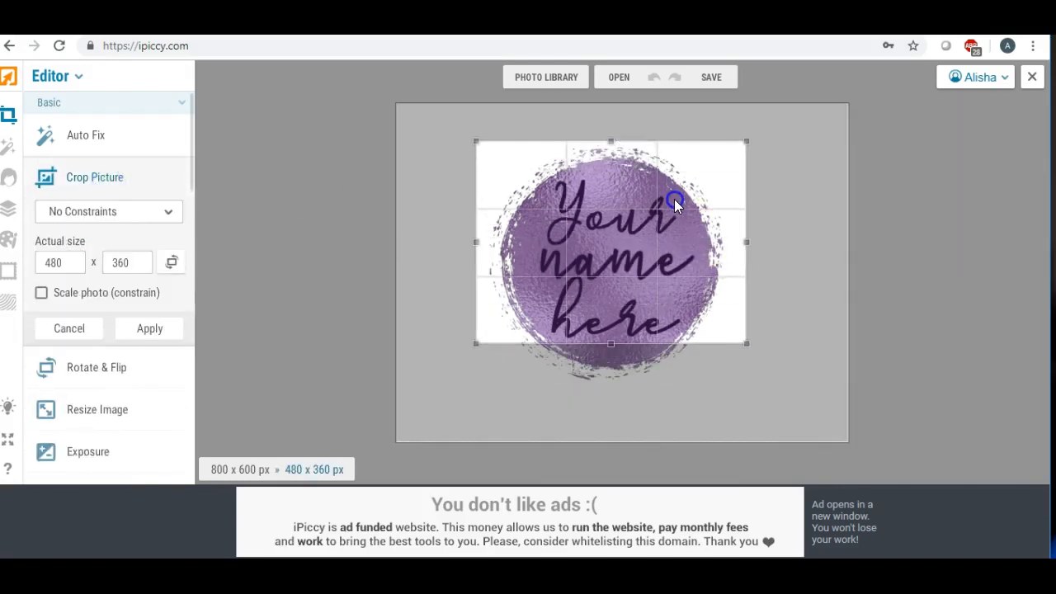
pyautogui.moveTo(612, 343); pyautogui.dragTo(616, 391)
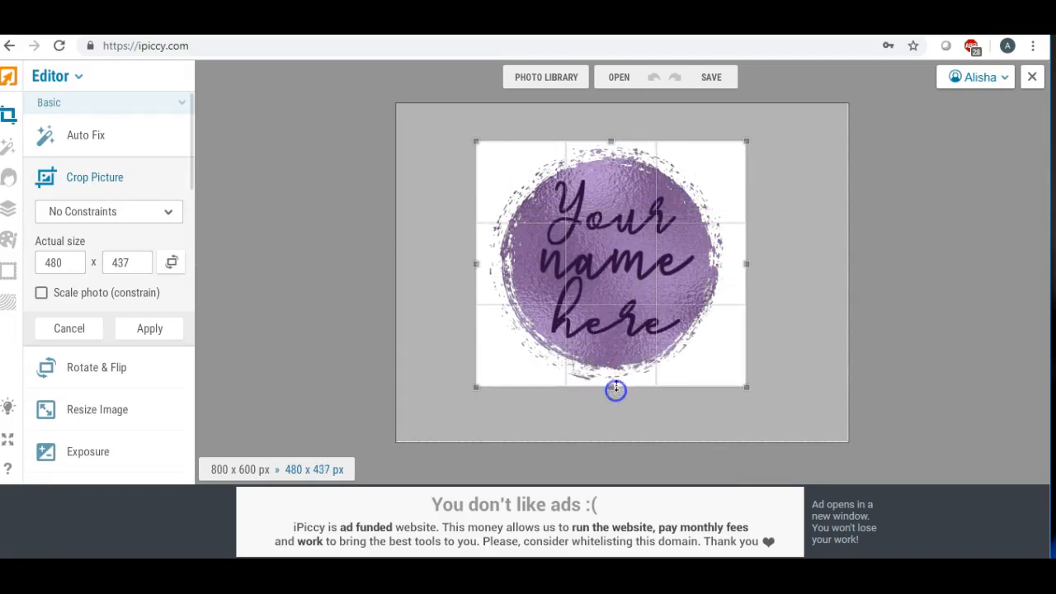
pyautogui.click(149, 328)
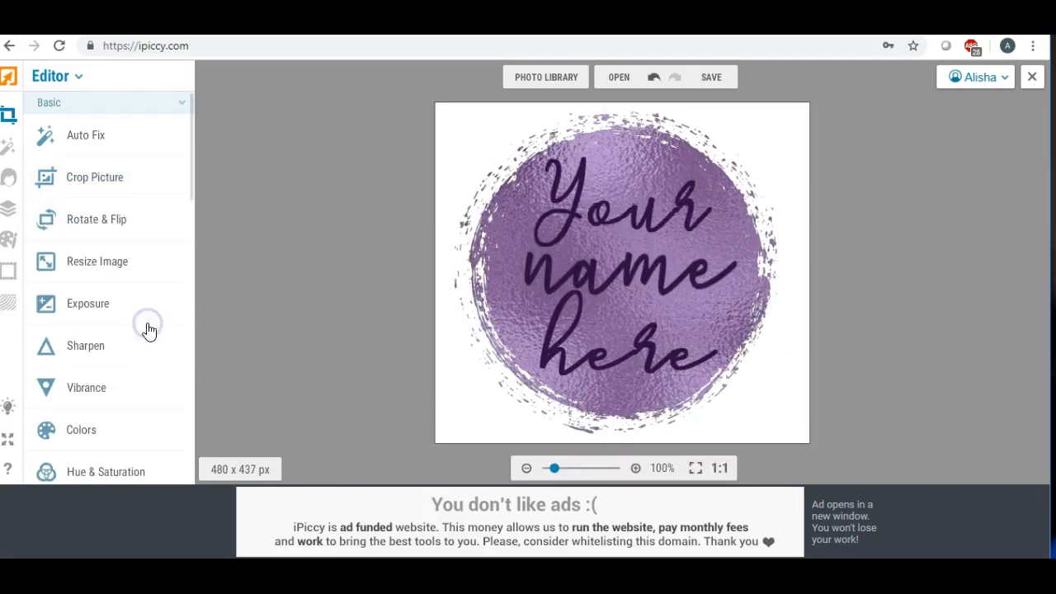
# Save the cropped logo to the Desktop as a JPG named logo2.
pyautogui.click(711, 76)
pyautogui.click(702, 108)
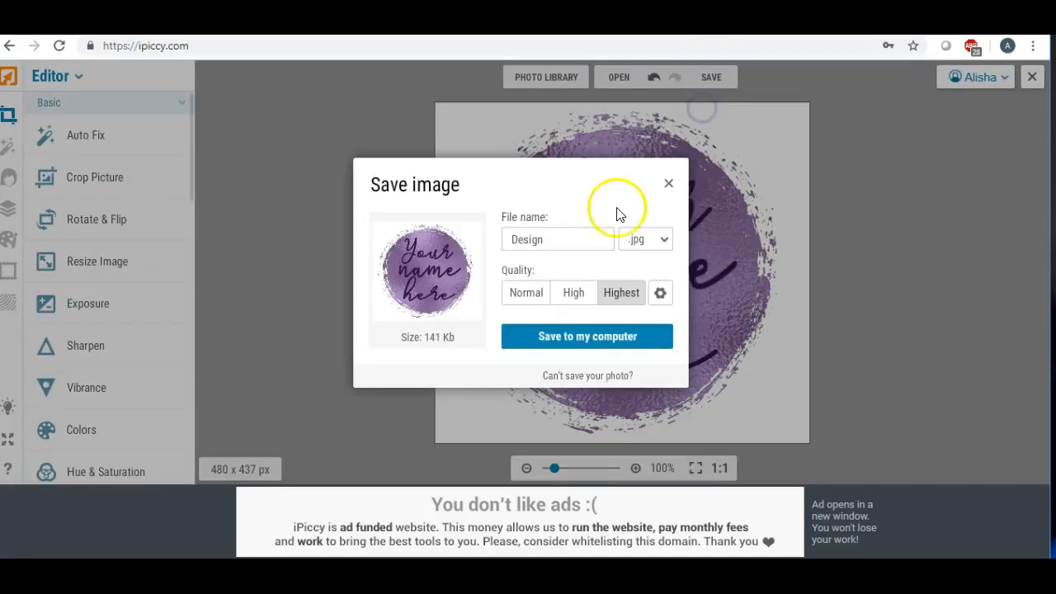
pyautogui.click(577, 236)
pyautogui.hotkey('ctrl', 'a')
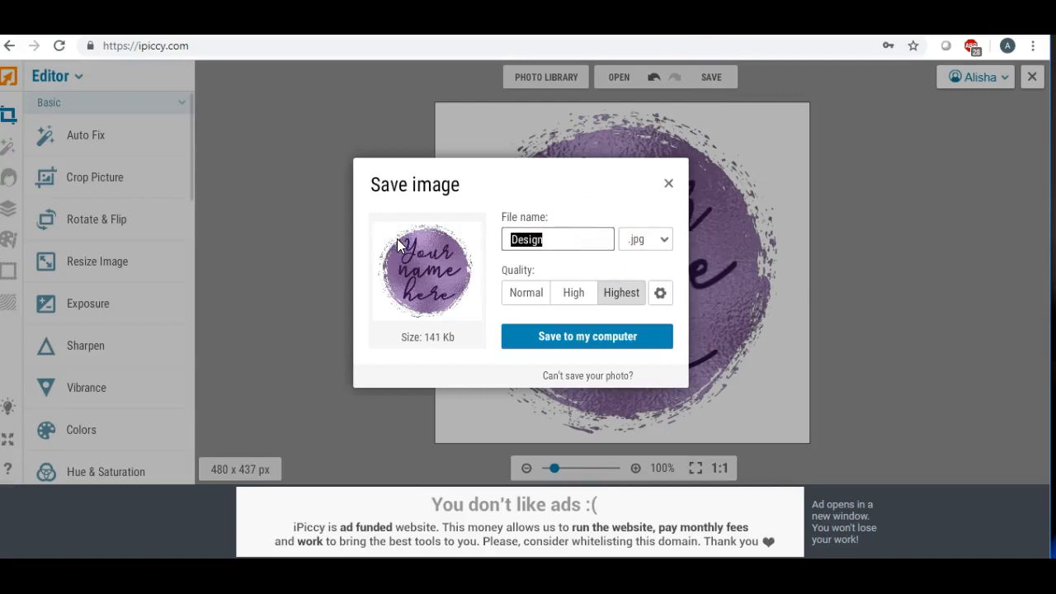
pyautogui.write('logo2')
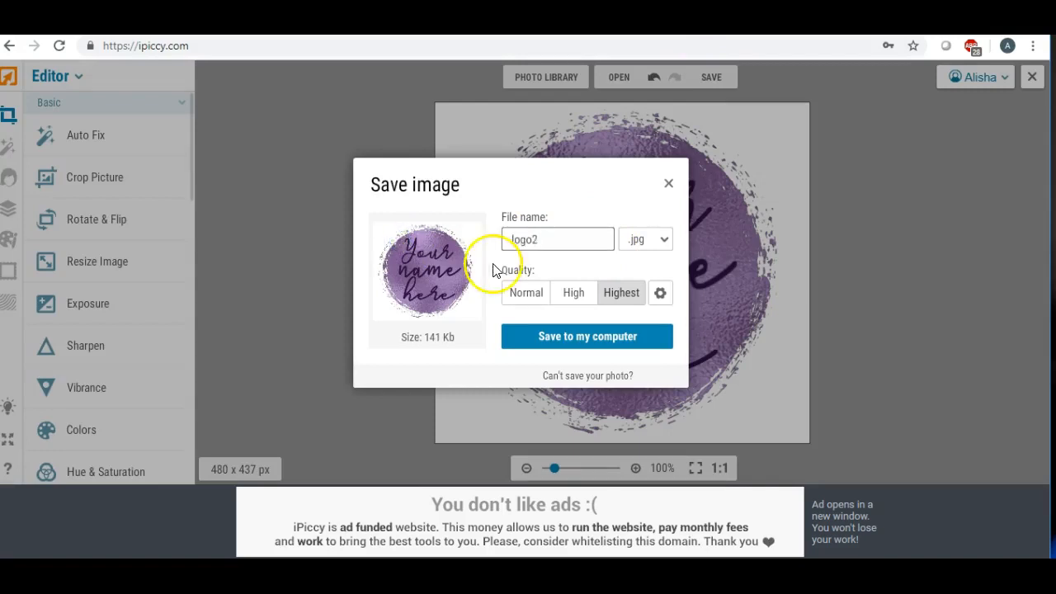
pyautogui.click(604, 336)
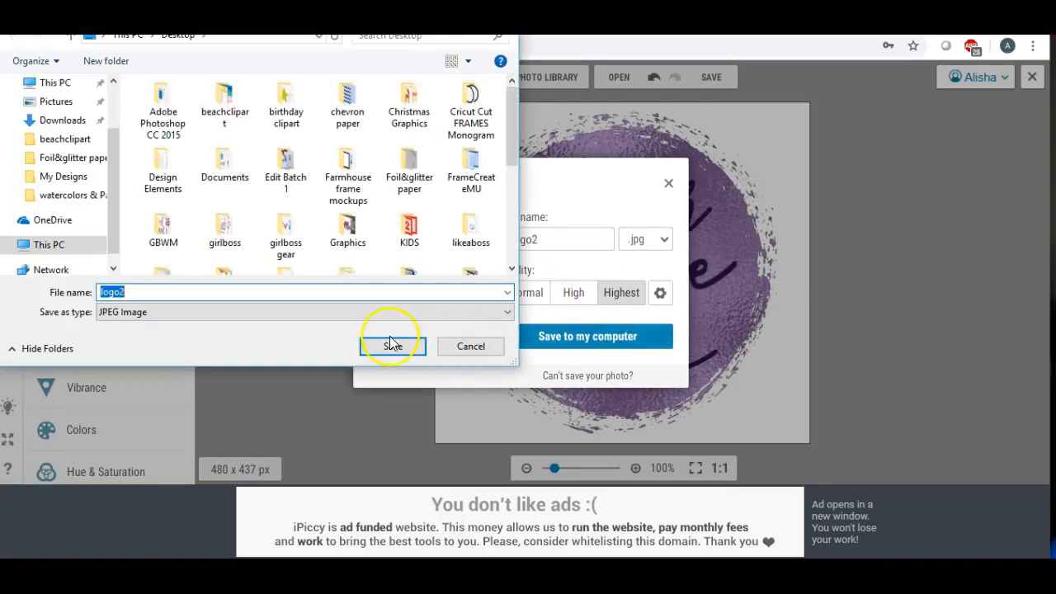
pyautogui.click(391, 342)
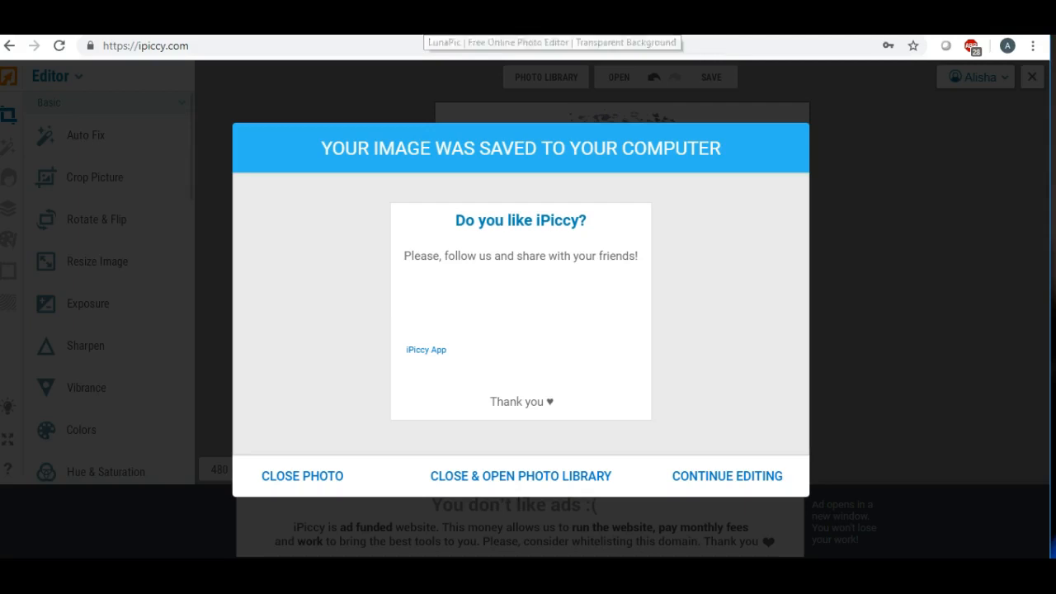
# Switch to LunaPic's Transparent Background tool and upload logo2.jpg from the Desktop.
pyautogui.click(421, 23)
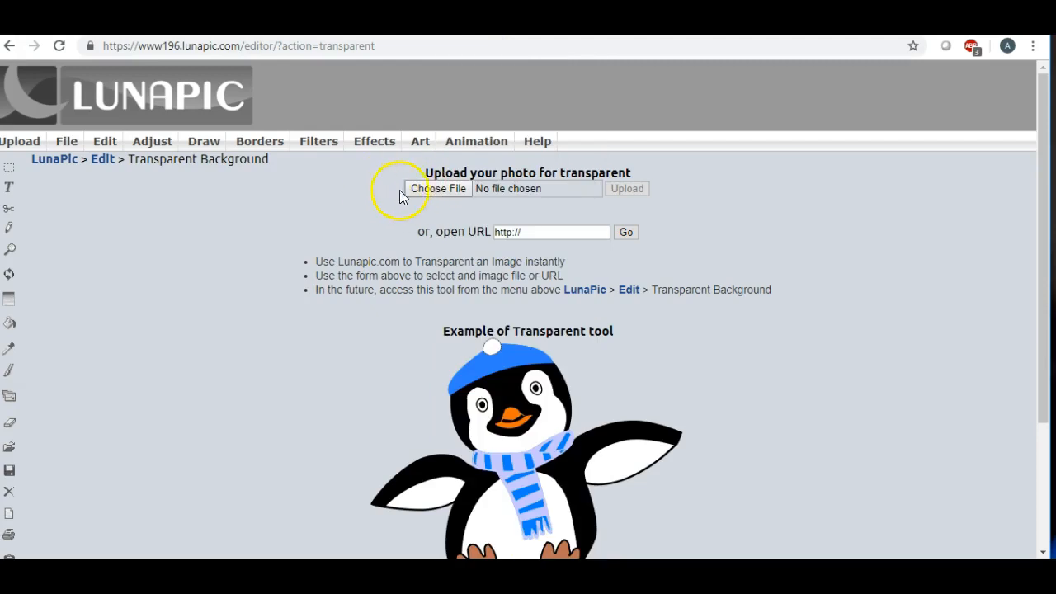
pyautogui.click(421, 190)
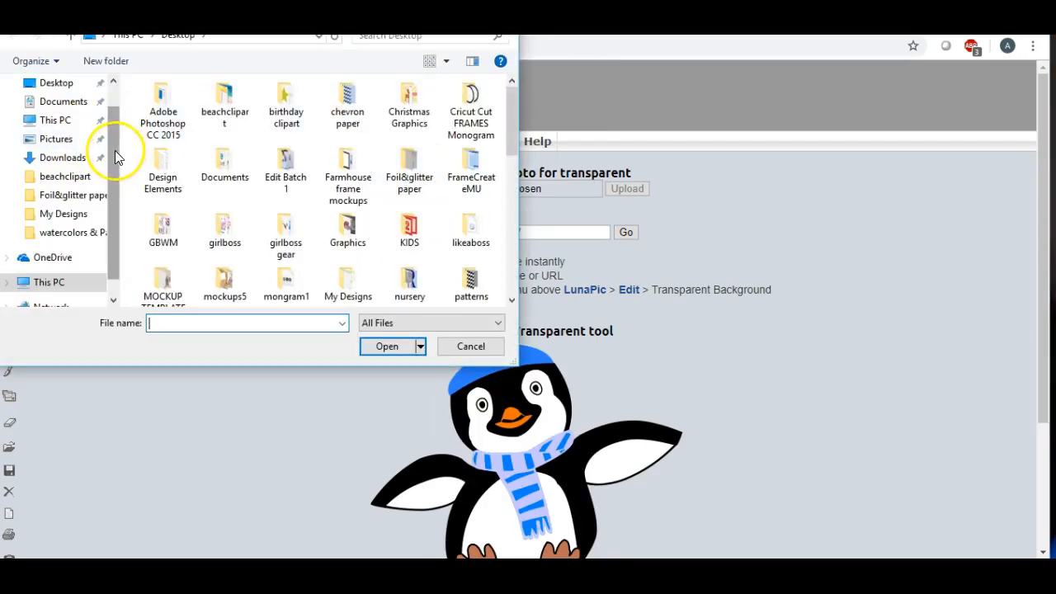
pyautogui.scroll(1, 115, 150)
pyautogui.click(54, 114)
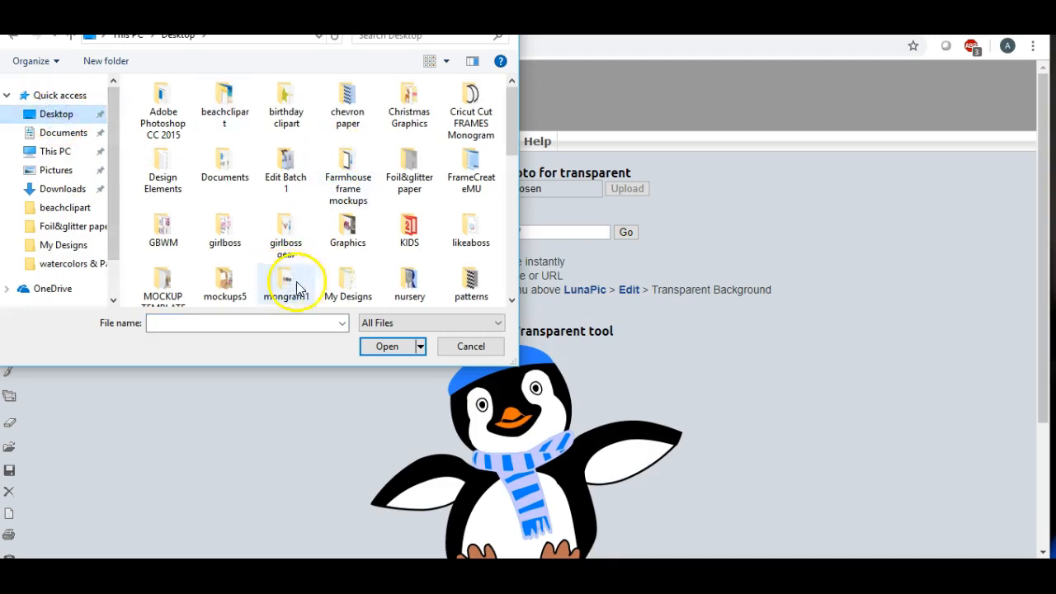
pyautogui.moveTo(513, 97); pyautogui.dragTo(521, 194)
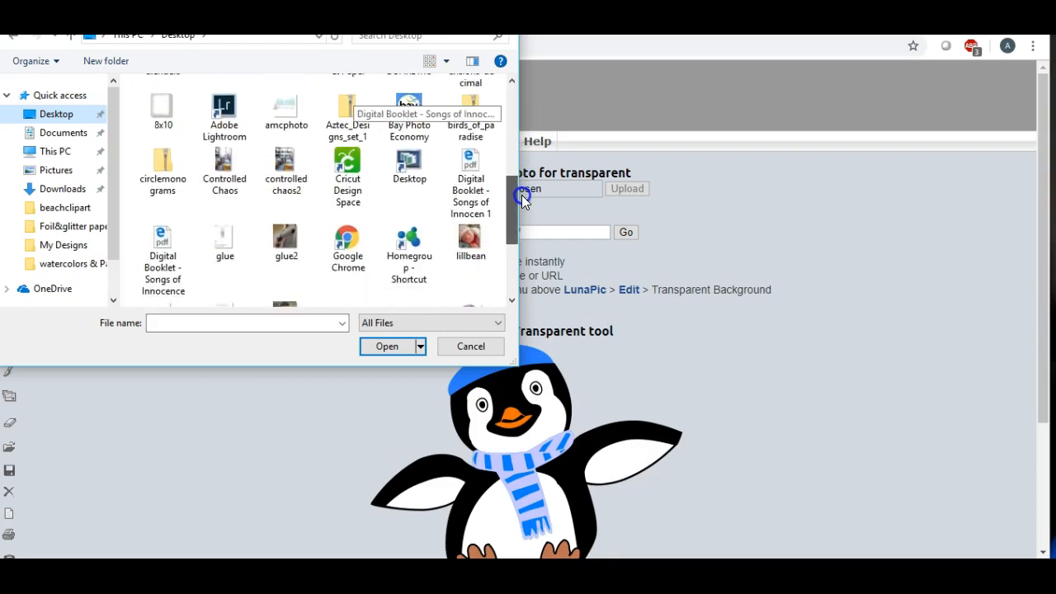
pyautogui.moveTo(521, 198); pyautogui.dragTo(523, 218)
pyautogui.click(477, 243)
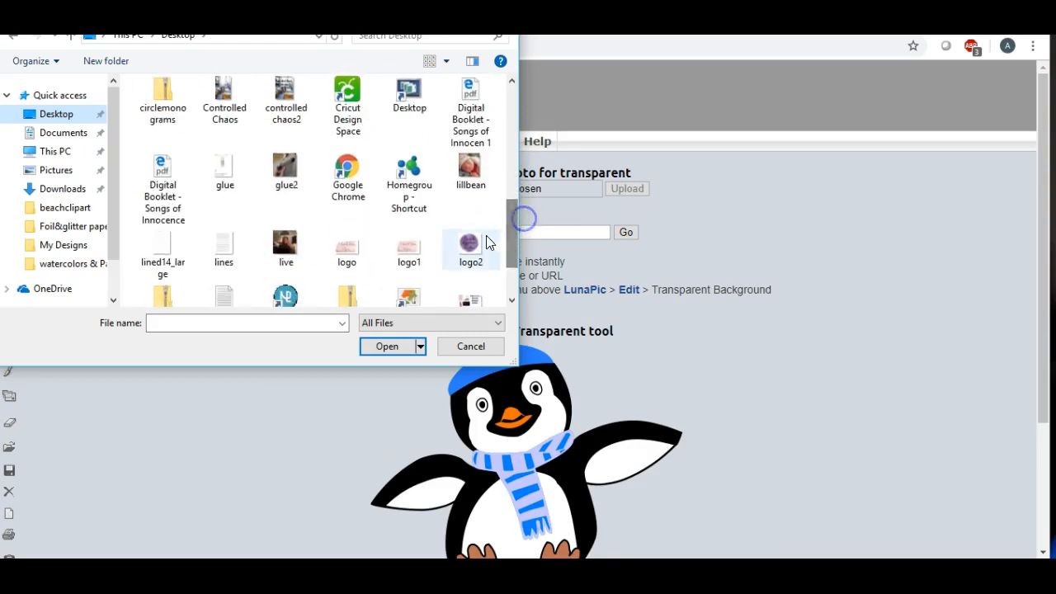
pyautogui.doubleClick(477, 243)
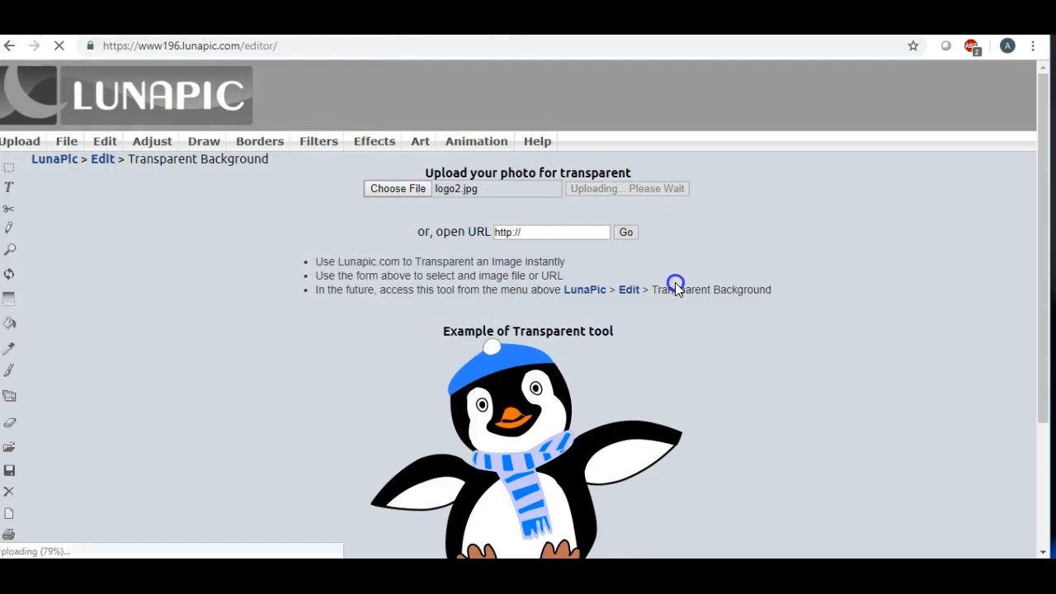
# Make the white background around the purple circle logo transparent.
pyautogui.scroll(-5, 674, 284)
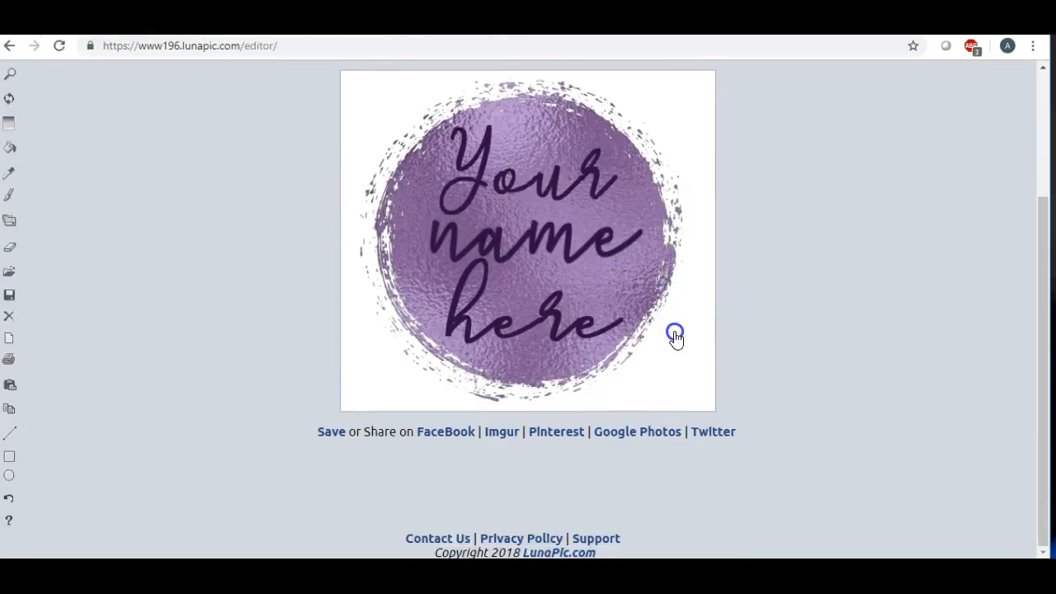
pyautogui.click(674, 334)
pyautogui.scroll(-5, 705, 309)
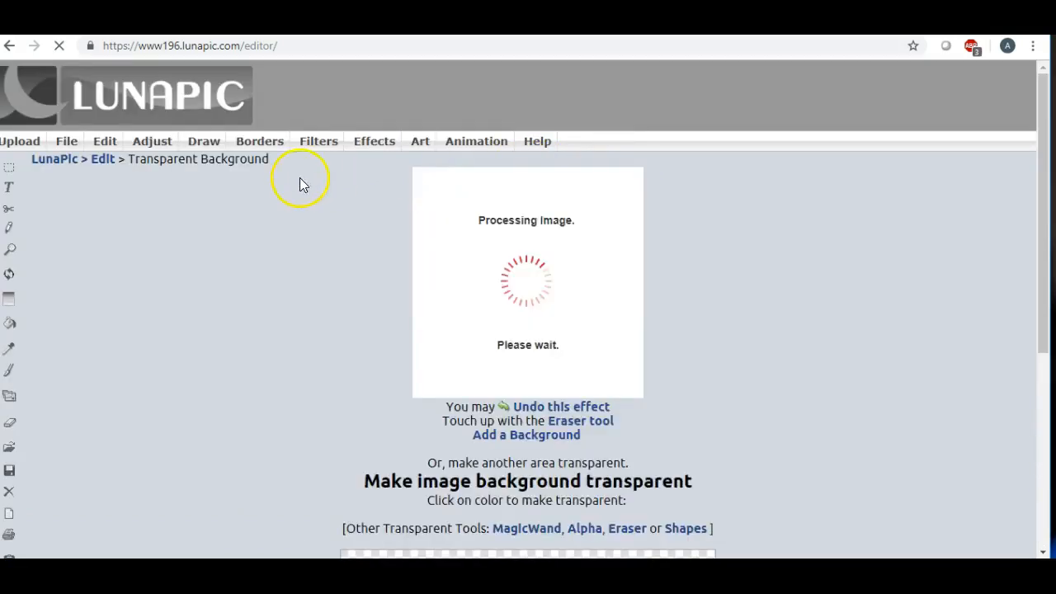
# Save the transparent logo as a PNG.
pyautogui.moveTo(66, 141)
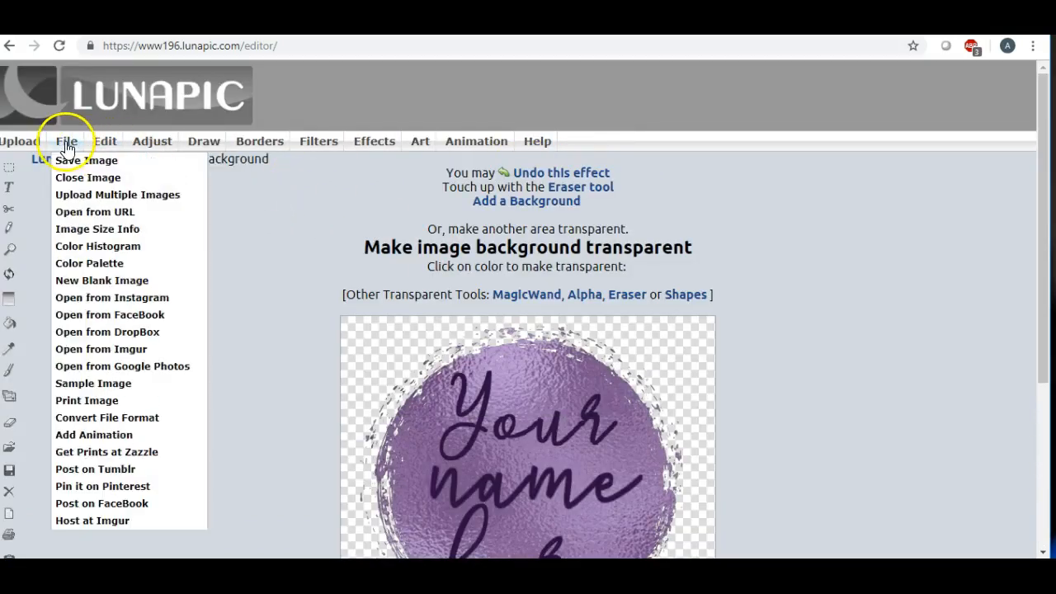
pyautogui.click(76, 165)
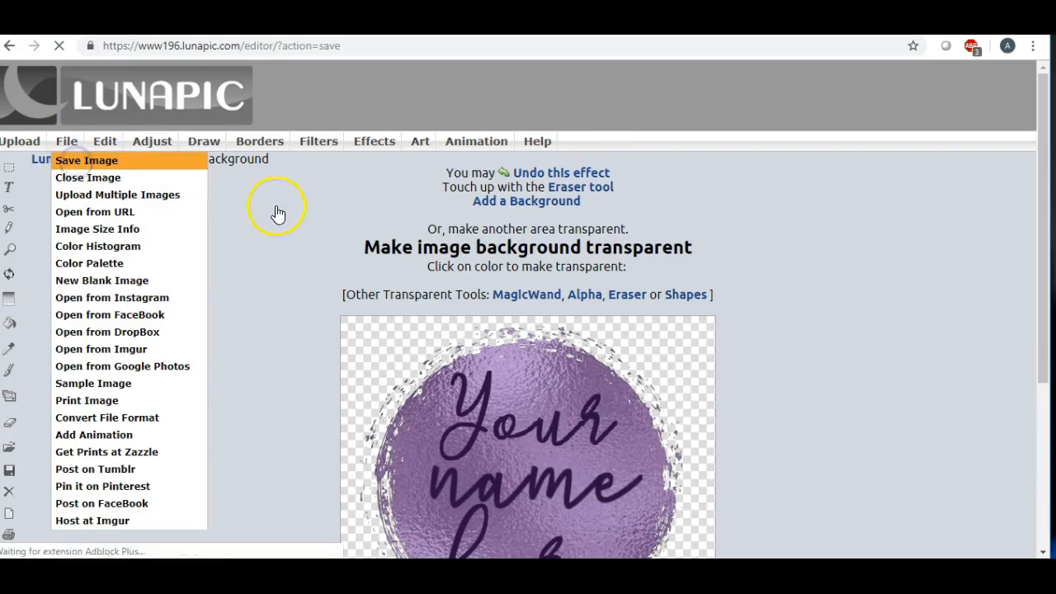
pyautogui.click(551, 229)
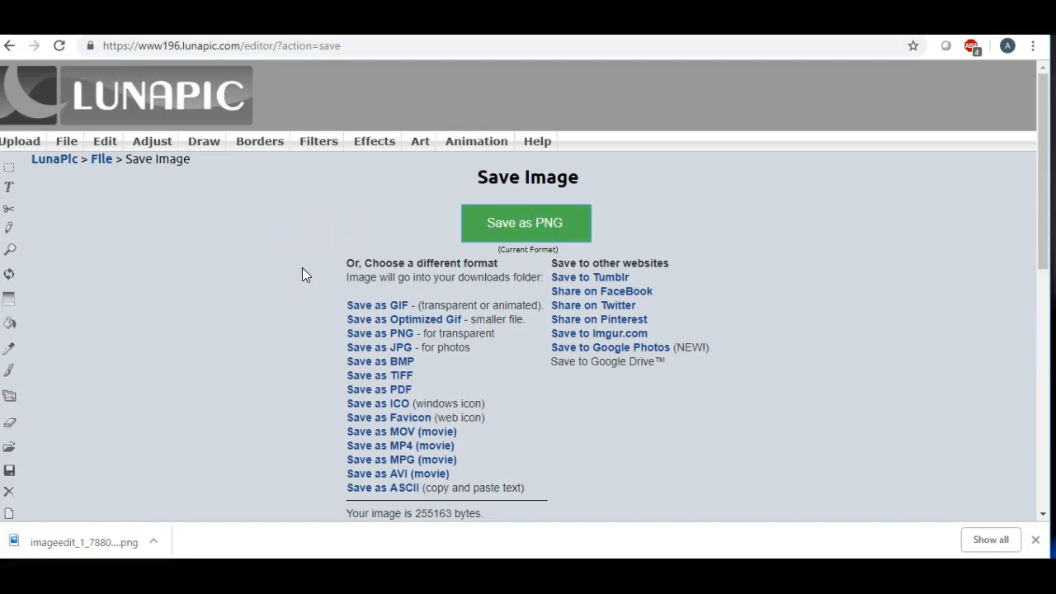
# Open the downloaded transparent PNG and save a copy to the Desktop as logo2 in PNG format.
pyautogui.click(86, 541)
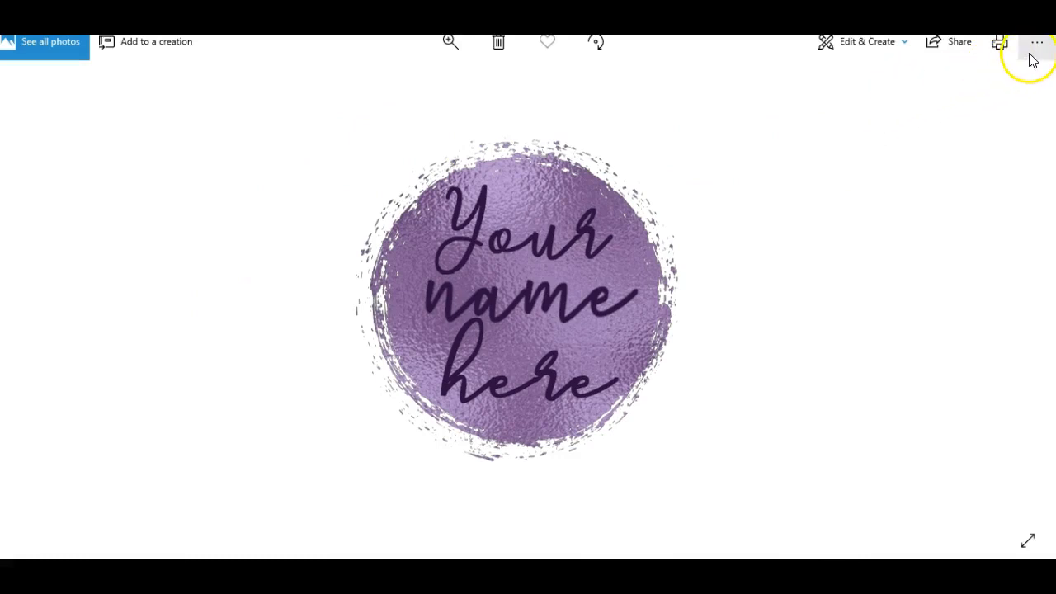
pyautogui.click(1036, 43)
pyautogui.click(993, 103)
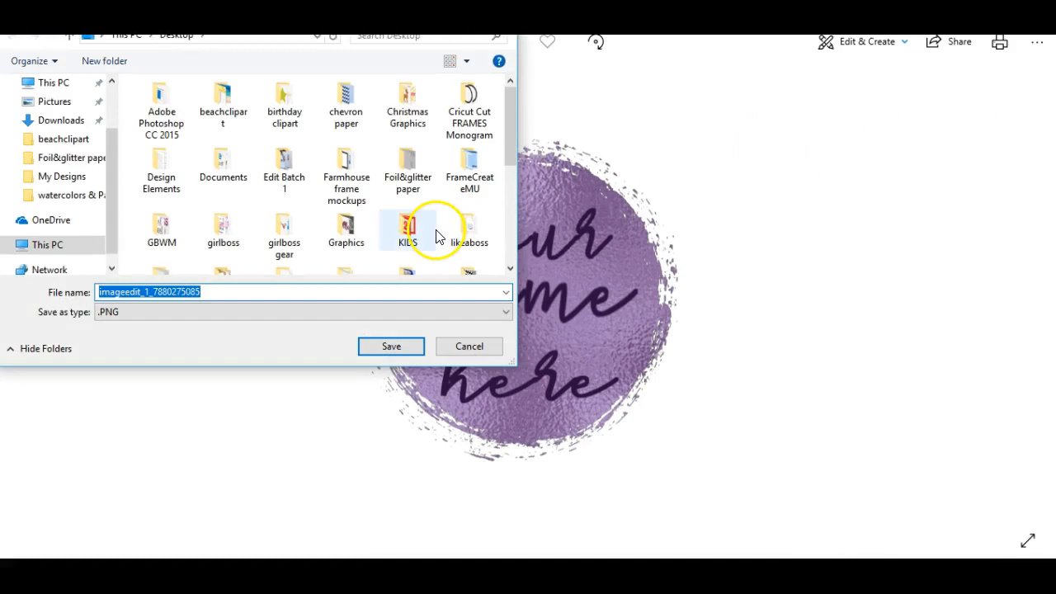
pyautogui.write('logo2')
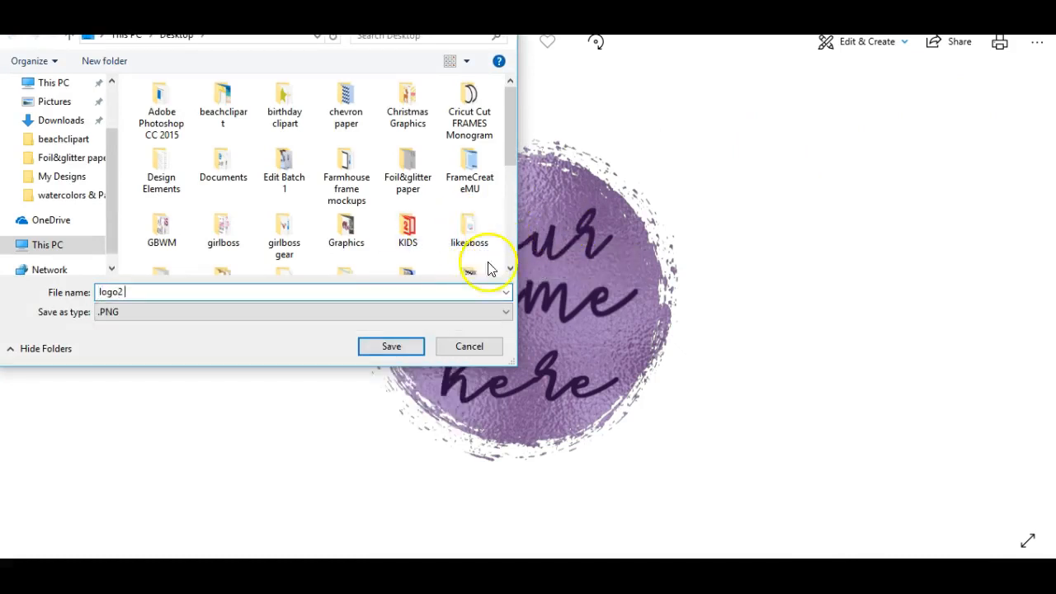
pyautogui.click(390, 343)
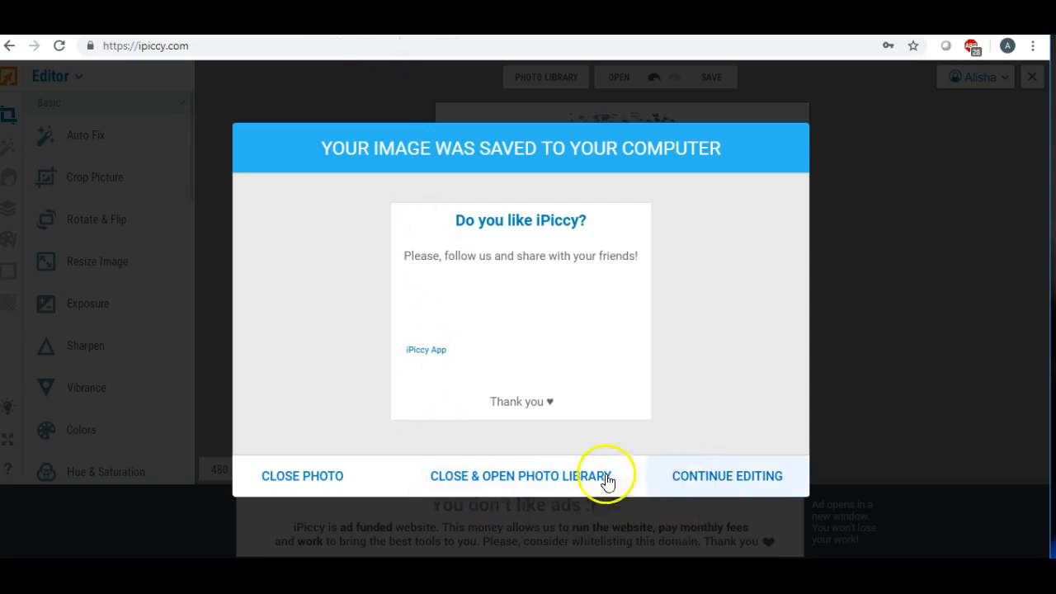
# Switch to iPiccy, close the current photo, and open the CAPA3 design uploaded from the Desktop's My Designs folder.
pyautogui.click(279, 481)
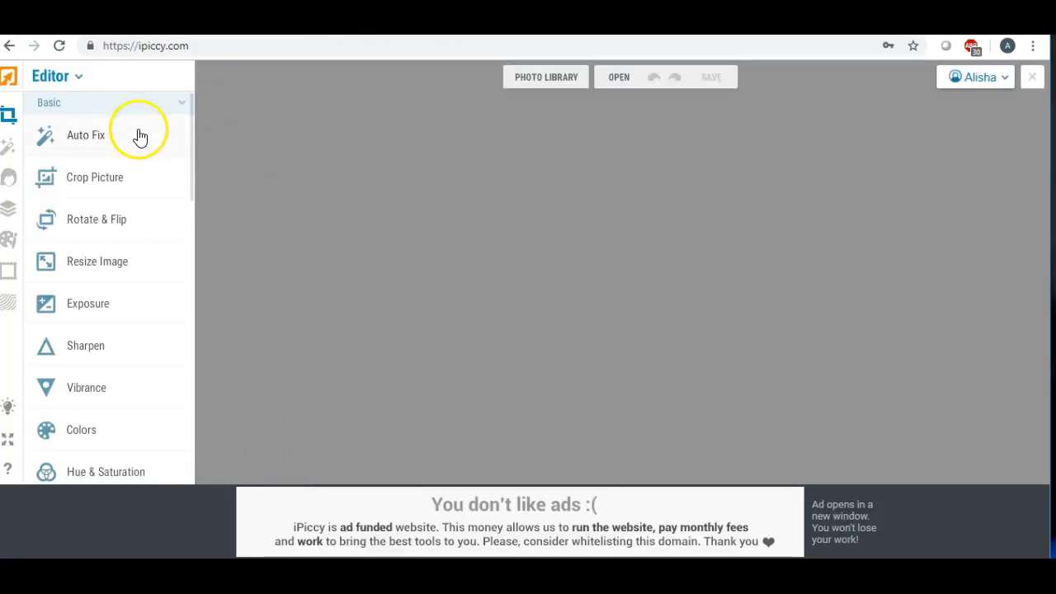
pyautogui.click(548, 82)
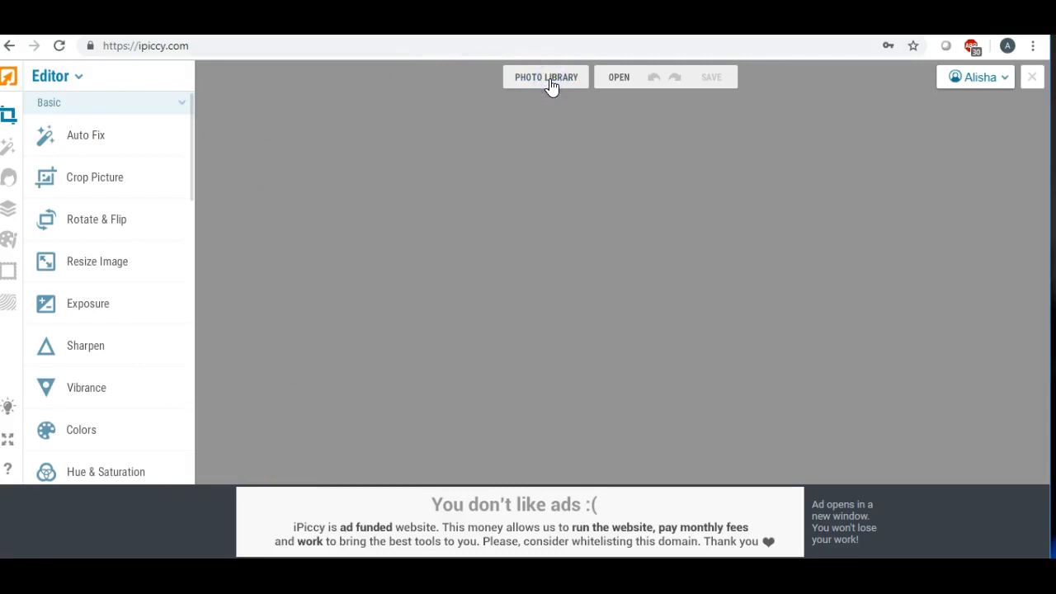
pyautogui.click(141, 128)
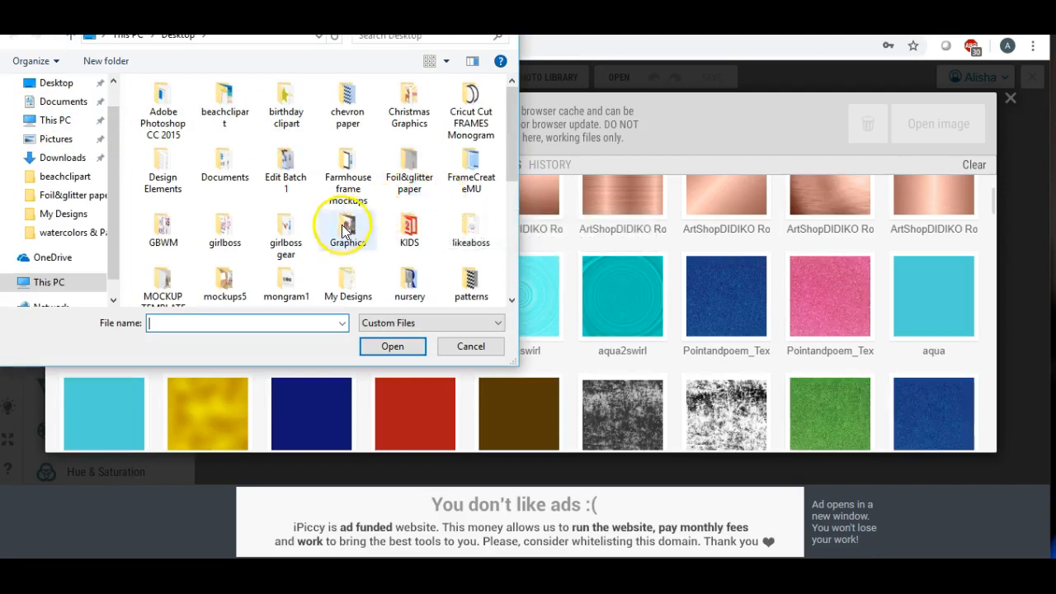
pyautogui.scroll(-3, 379, 246)
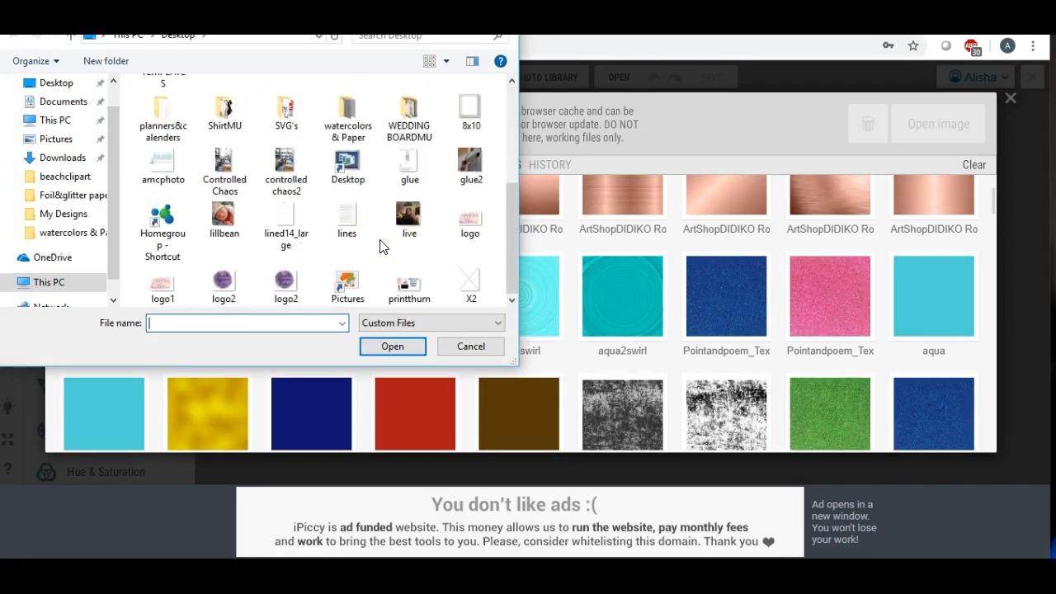
pyautogui.scroll(2, 380, 246)
pyautogui.scroll(2, 379, 246)
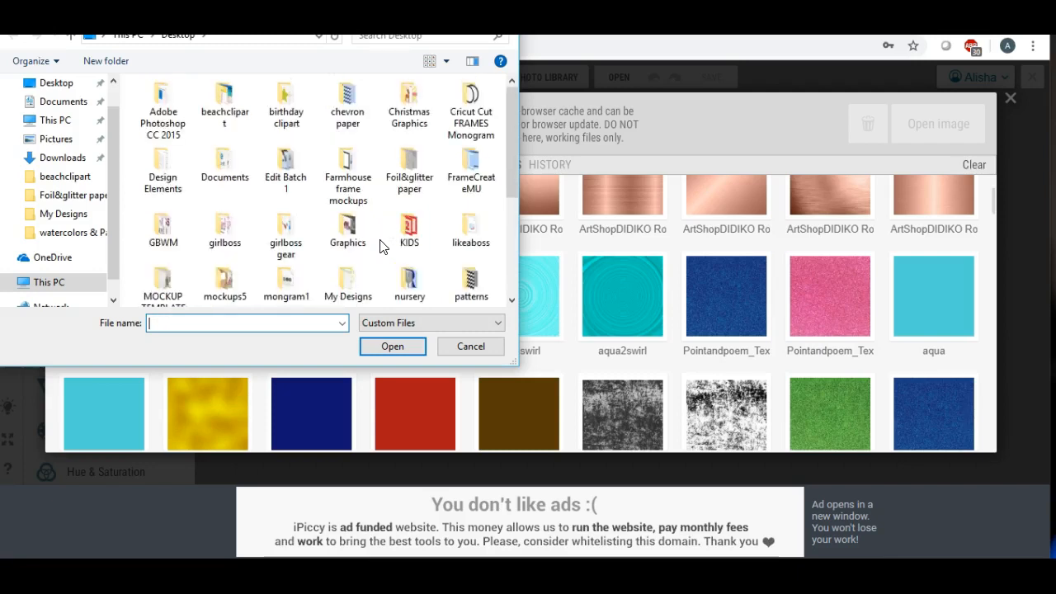
pyautogui.scroll(-2, 380, 246)
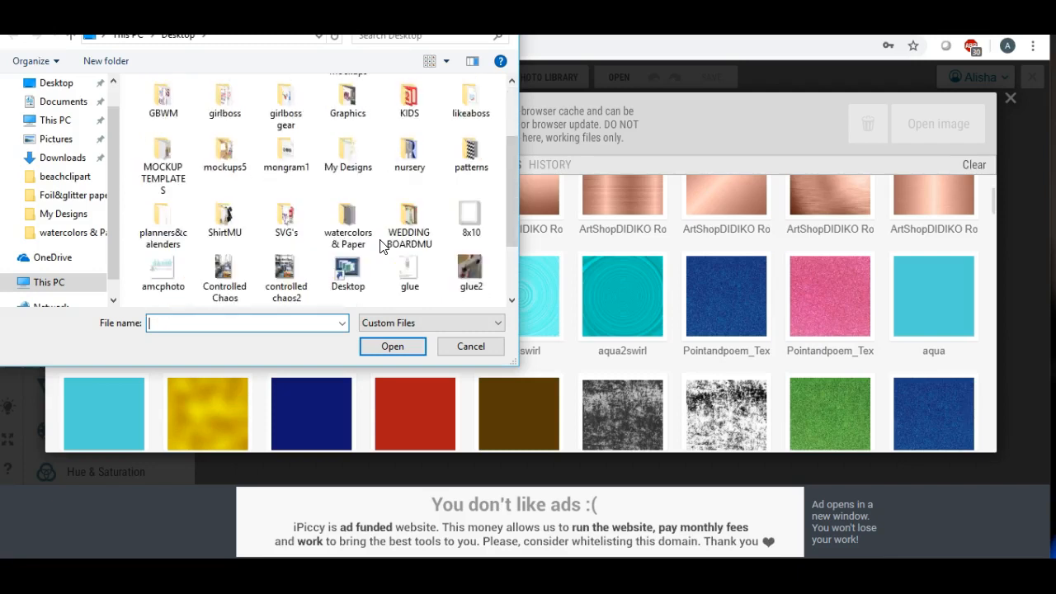
pyautogui.doubleClick(361, 160)
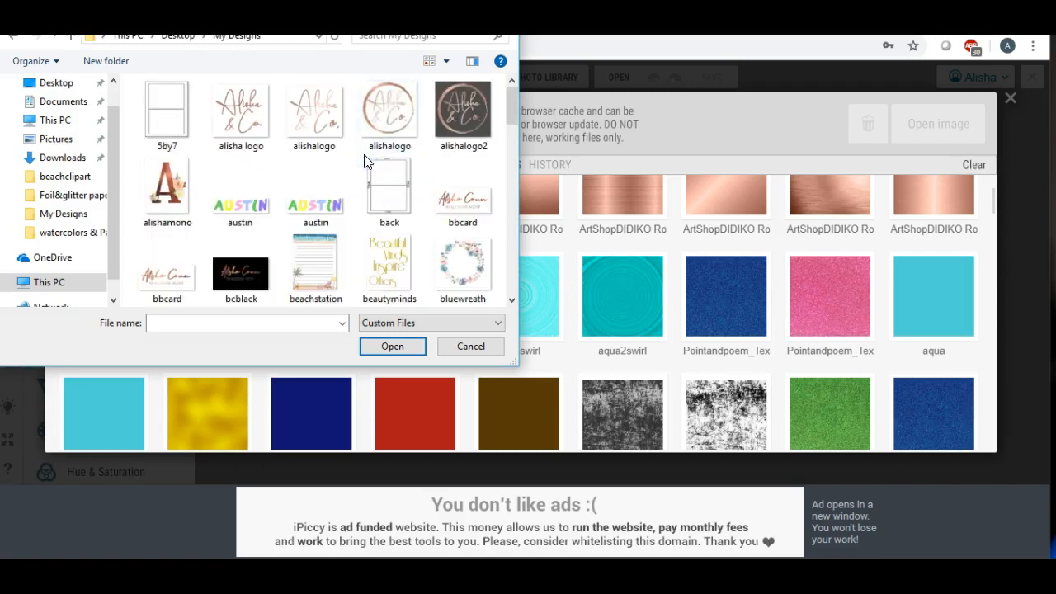
pyautogui.scroll(-1, 366, 163)
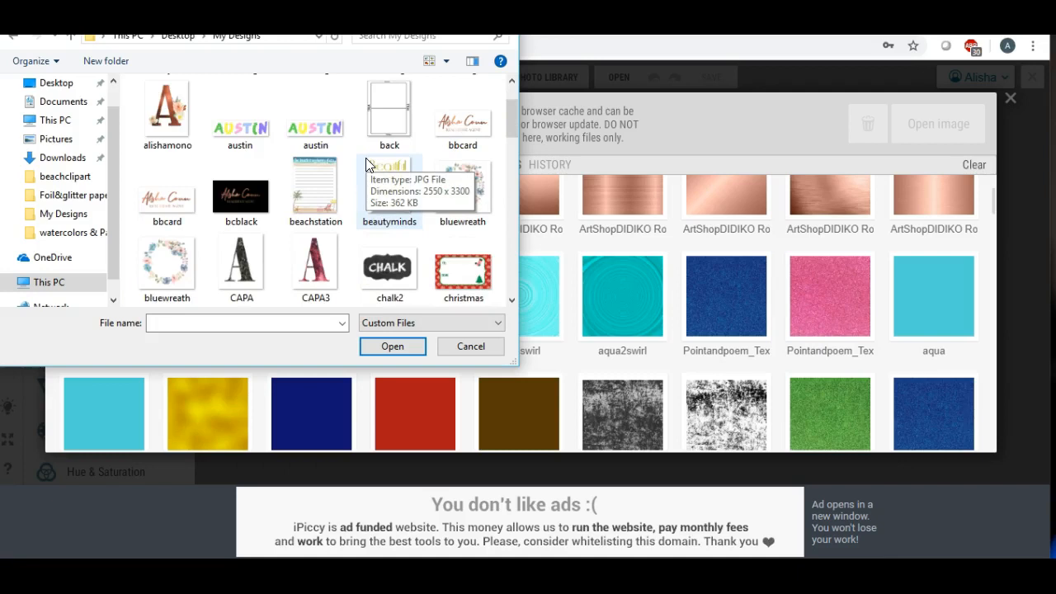
pyautogui.doubleClick(327, 271)
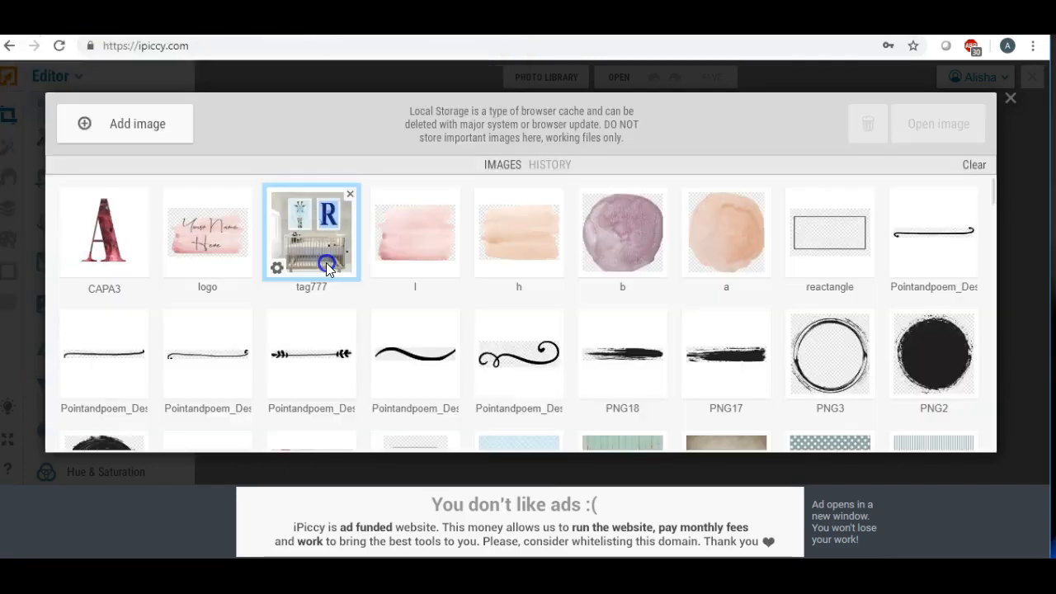
pyautogui.rightClick(66, 274)
pyautogui.click(81, 234)
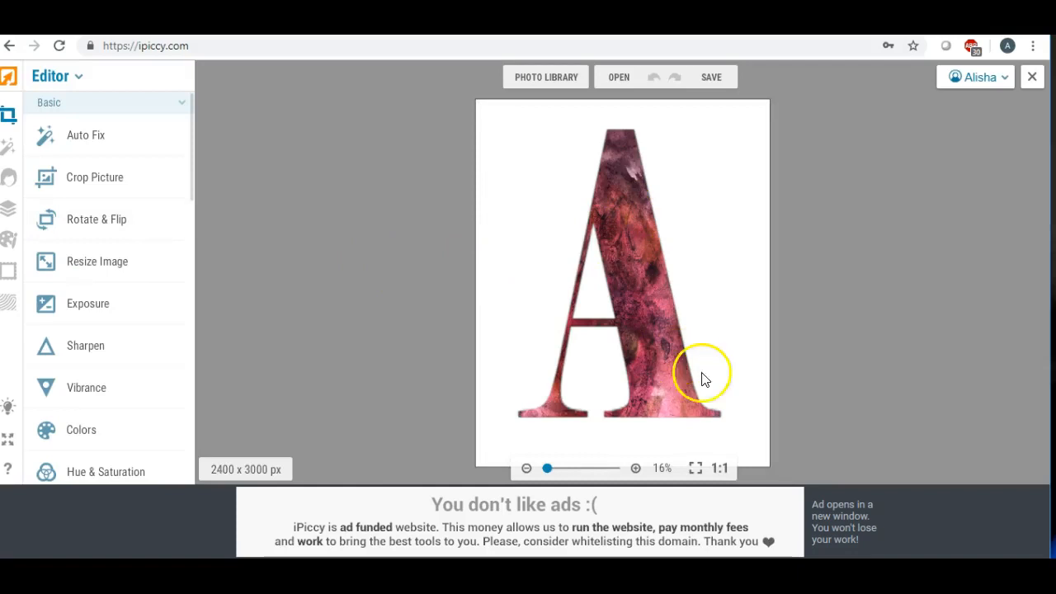
pyautogui.click(635, 468)
pyautogui.click(635, 468)
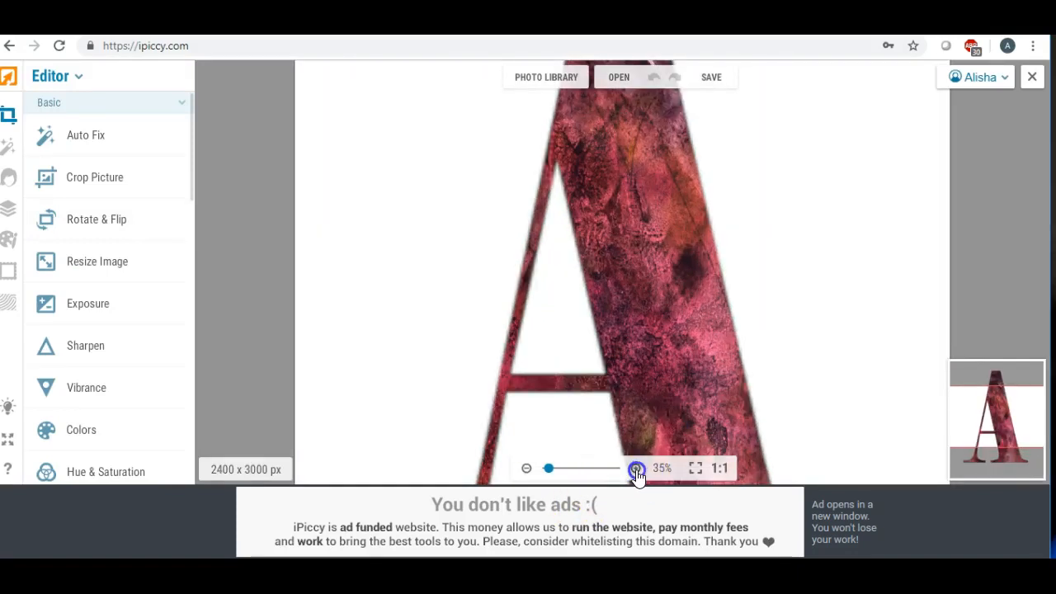
pyautogui.click(635, 467)
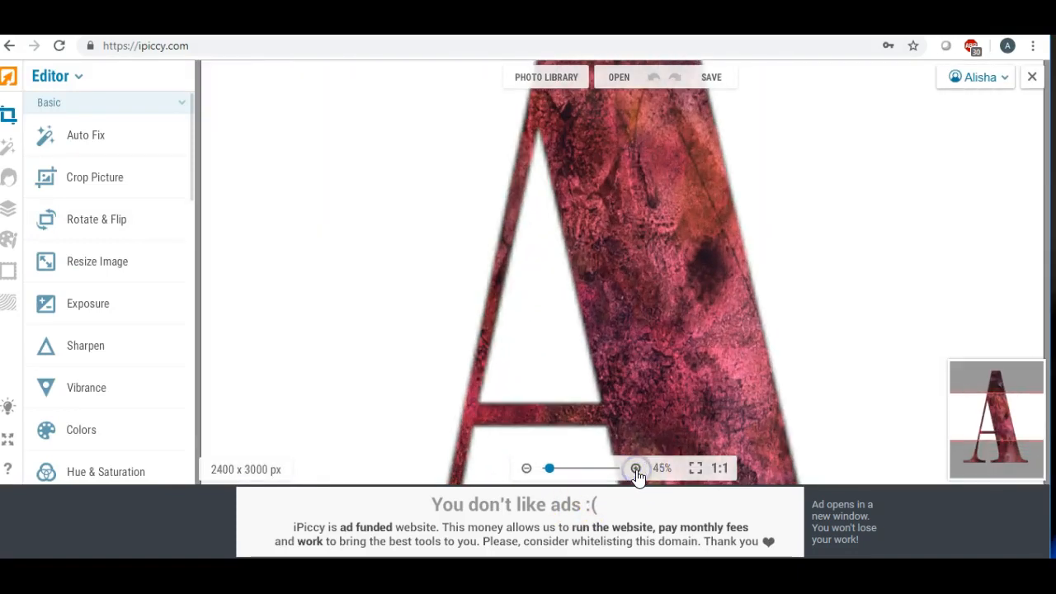
pyautogui.click(527, 467)
pyautogui.click(526, 468)
pyautogui.click(526, 467)
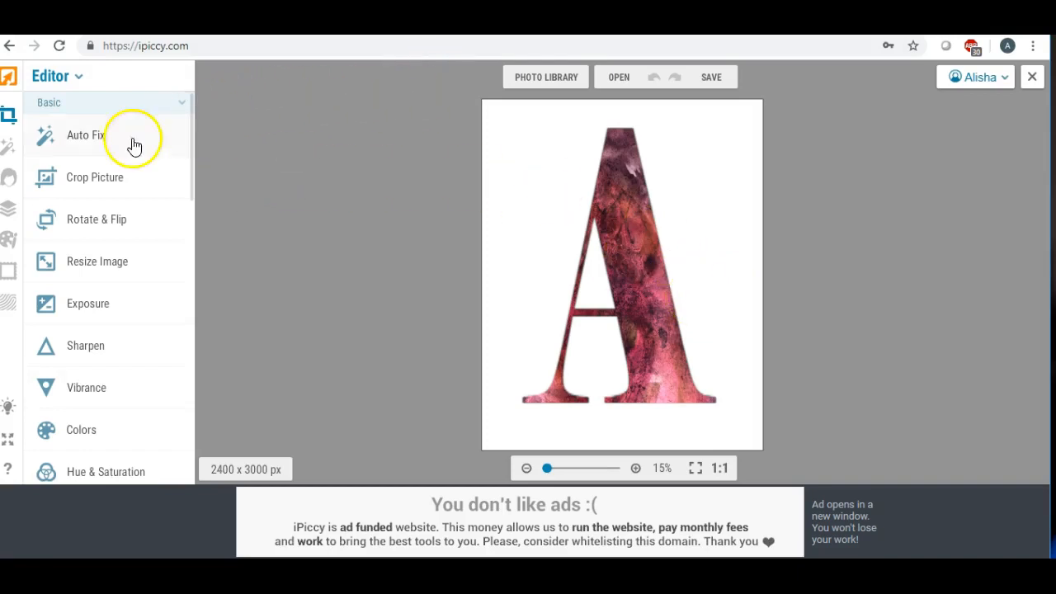
# Upload the transparent logo2 image from the Desktop and place it as a layer beside the letter A's upper part.
pyautogui.click(9, 212)
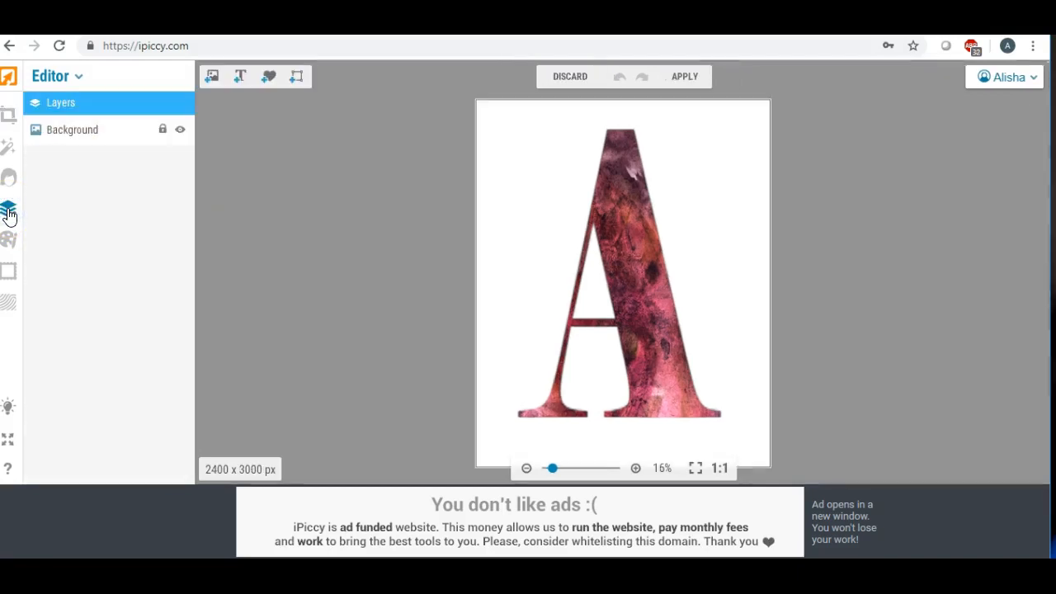
pyautogui.click(212, 76)
pyautogui.click(85, 137)
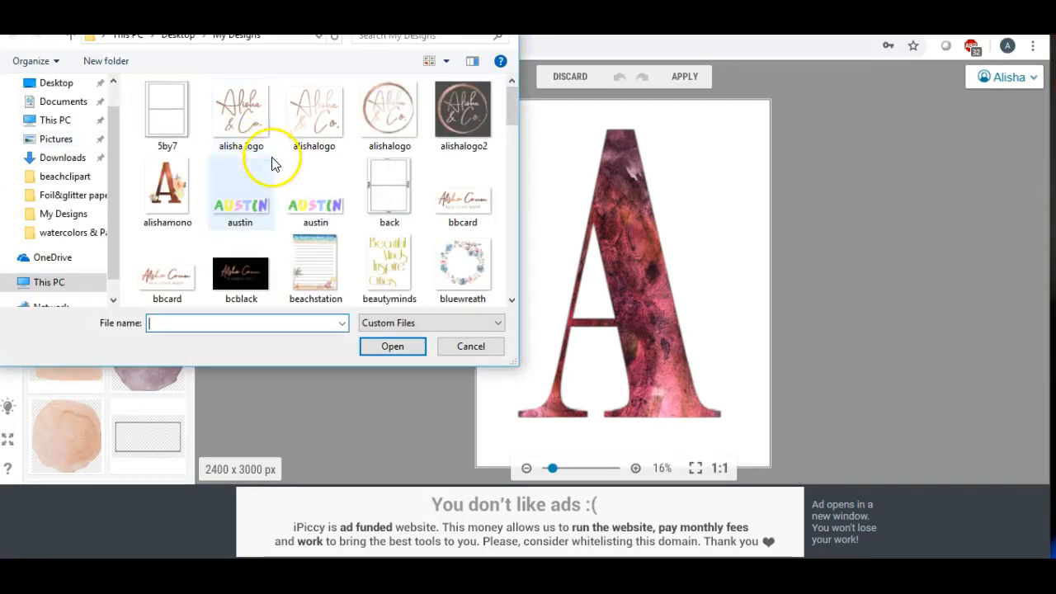
pyautogui.click(68, 83)
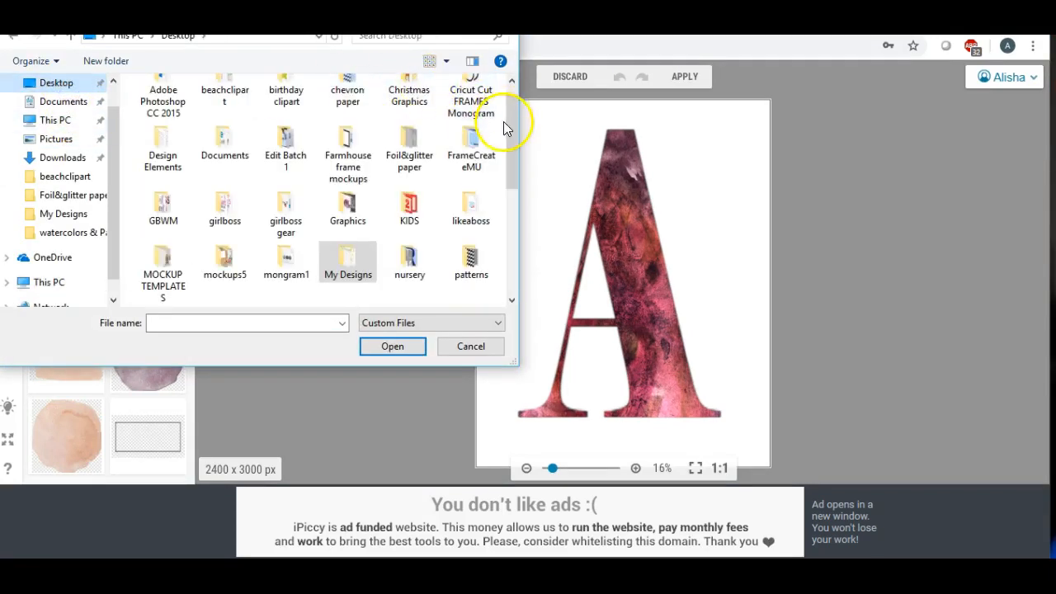
pyautogui.moveTo(509, 127); pyautogui.dragTo(518, 218)
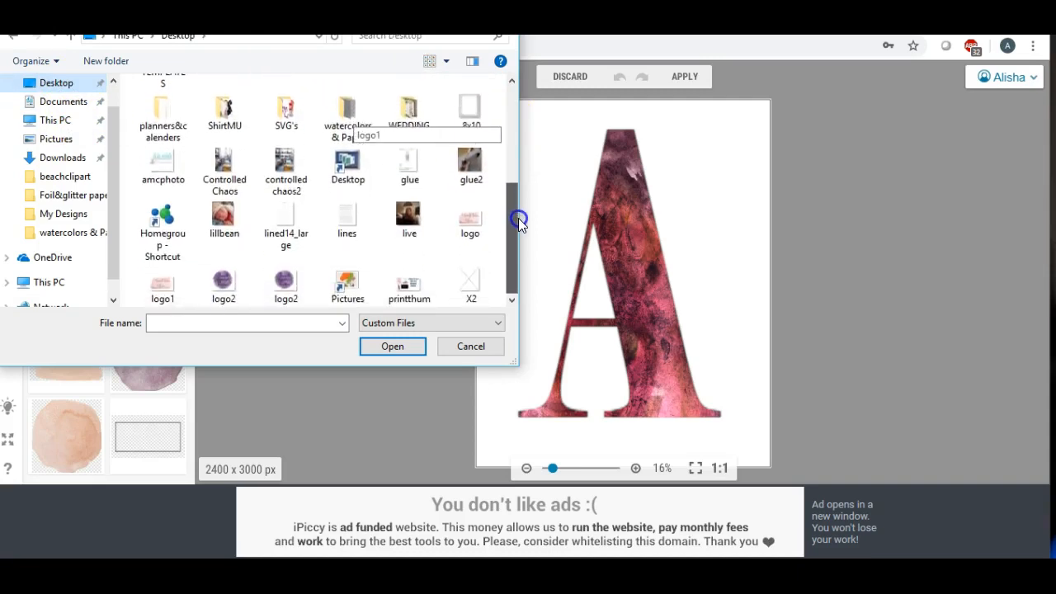
pyautogui.doubleClick(221, 287)
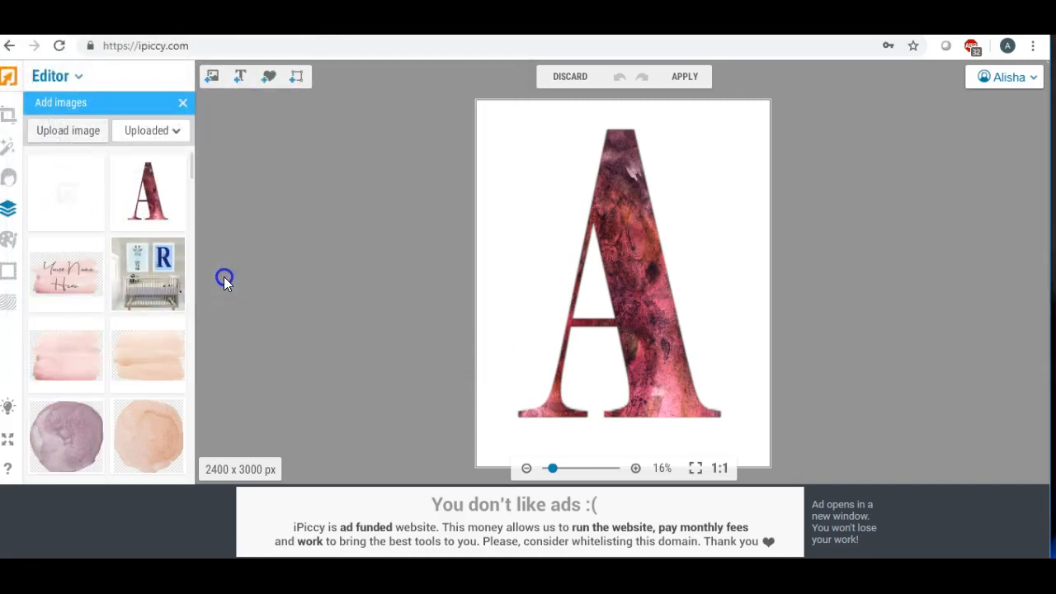
pyautogui.moveTo(68, 194); pyautogui.dragTo(550, 180)
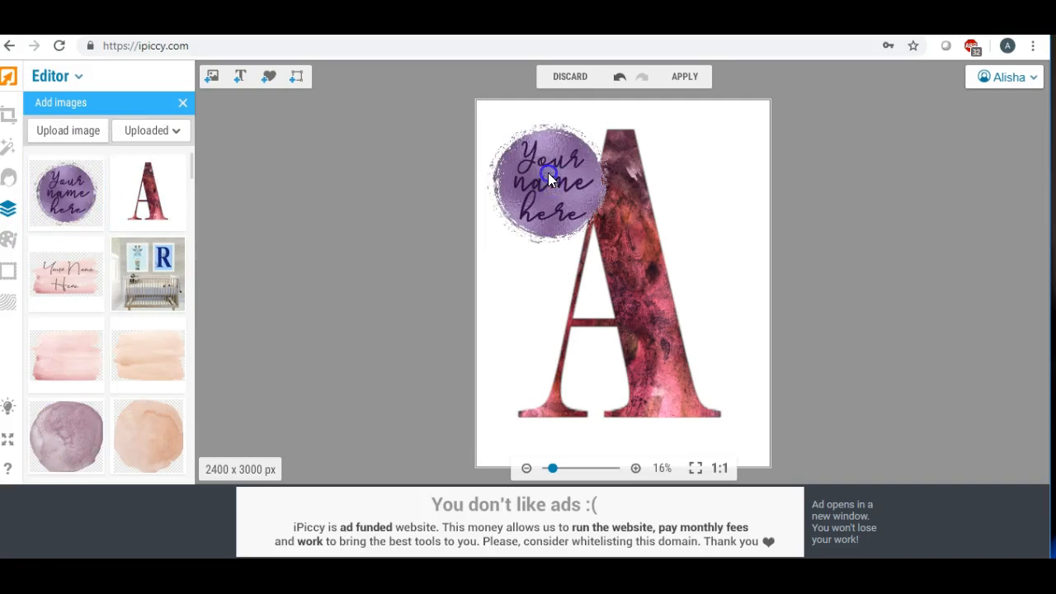
# Resize the logo2 layer slightly smaller than first placed and tilt it counterclockwise beside the top of the letter A.
pyautogui.moveTo(483, 120); pyautogui.dragTo(535, 151)
pyautogui.moveTo(543, 108); pyautogui.dragTo(517, 107)
pyautogui.moveTo(546, 162); pyautogui.dragTo(542, 155)
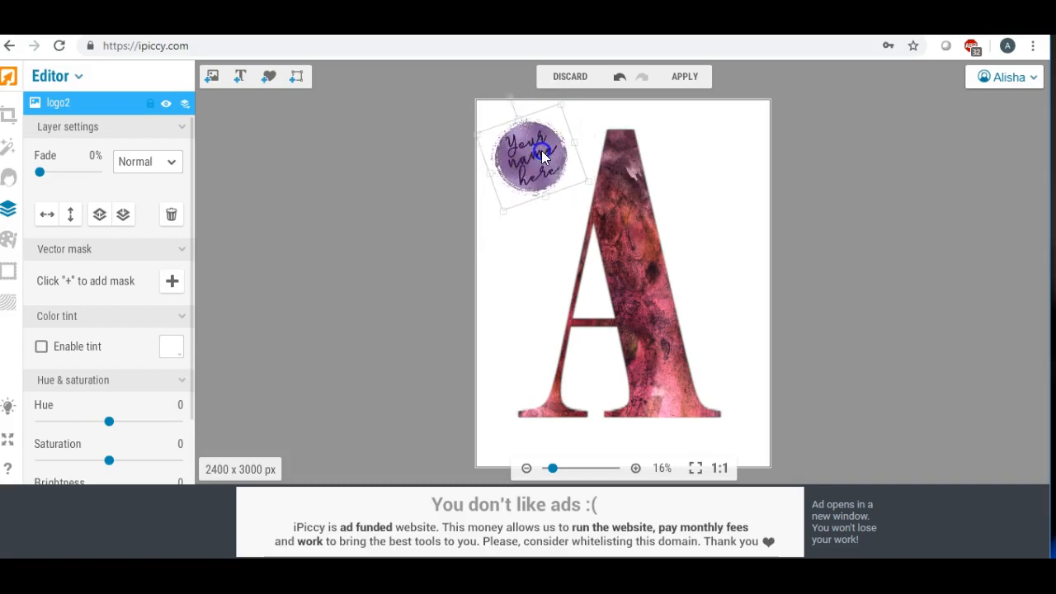
pyautogui.click(516, 98)
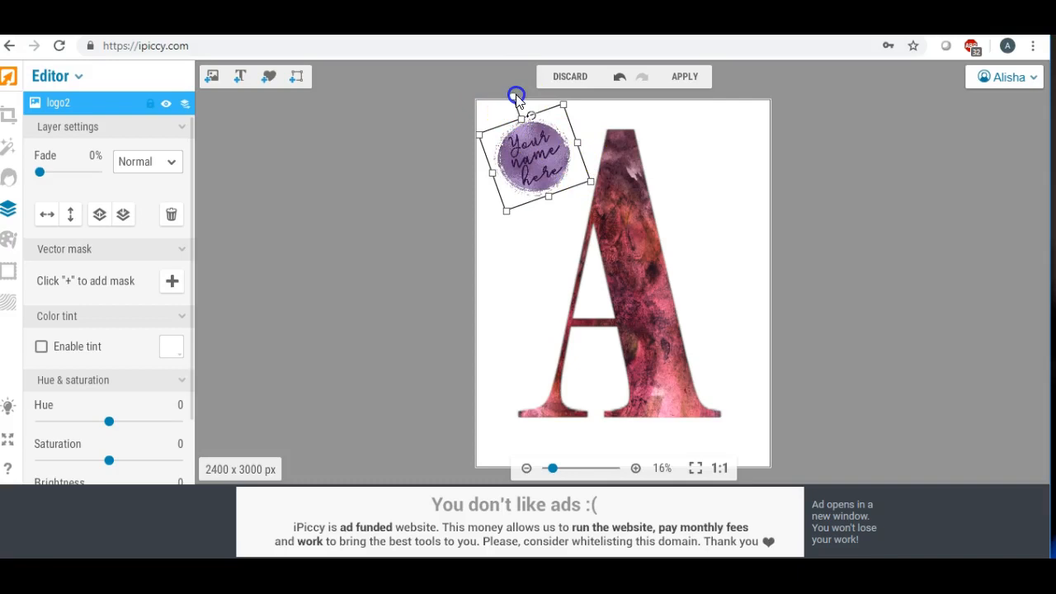
pyautogui.moveTo(512, 95); pyautogui.dragTo(501, 96)
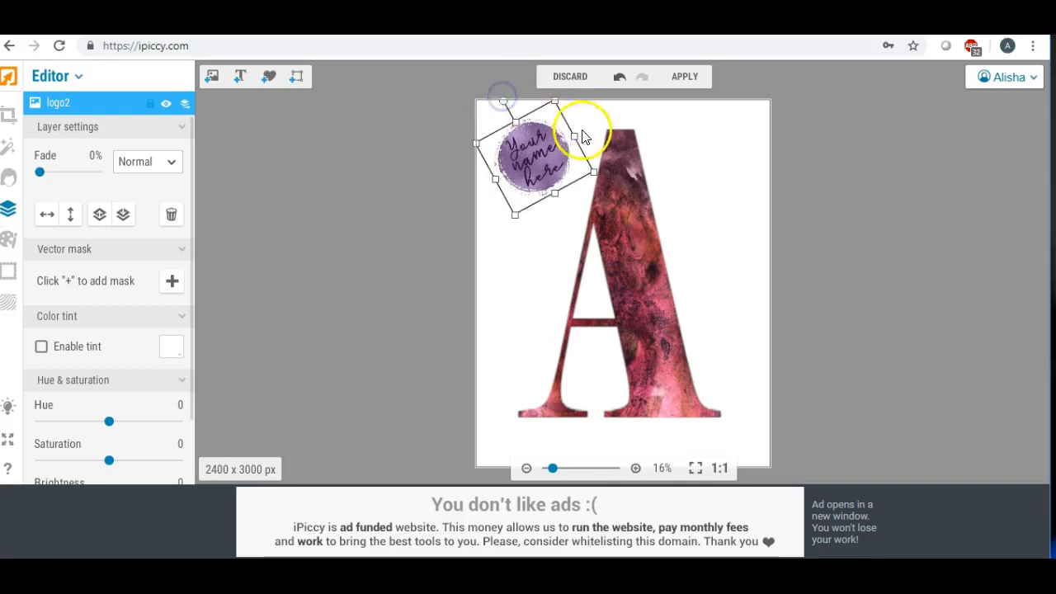
pyautogui.moveTo(596, 175); pyautogui.dragTo(558, 179)
pyautogui.click(565, 176)
pyautogui.click(704, 196)
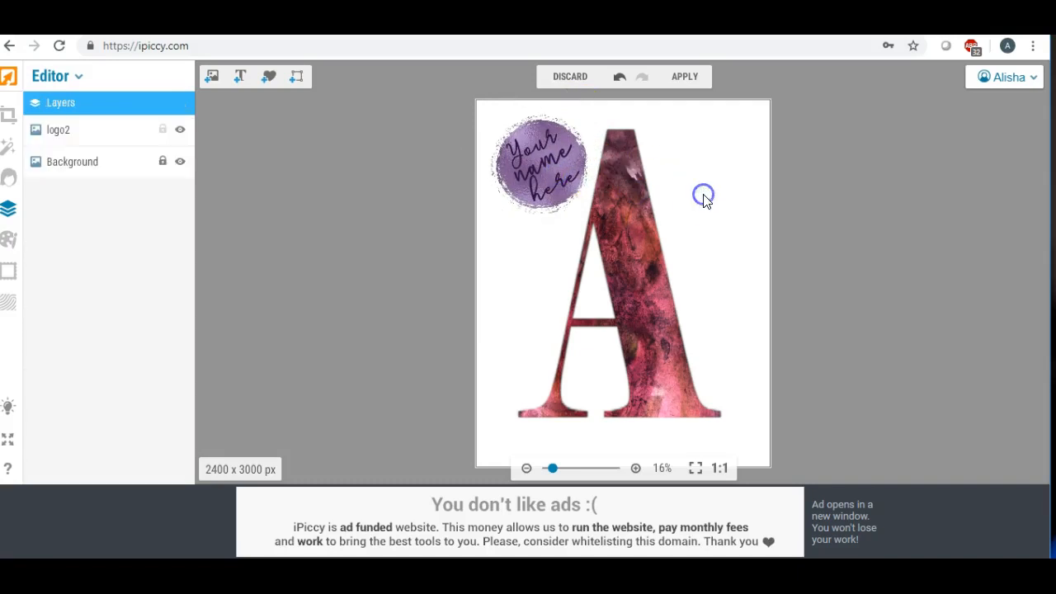
# Rotate the logo2 layer back upright and move it closer to the canvas's upper-left corner.
pyautogui.click(548, 162)
pyautogui.moveTo(506, 96); pyautogui.dragTo(543, 100)
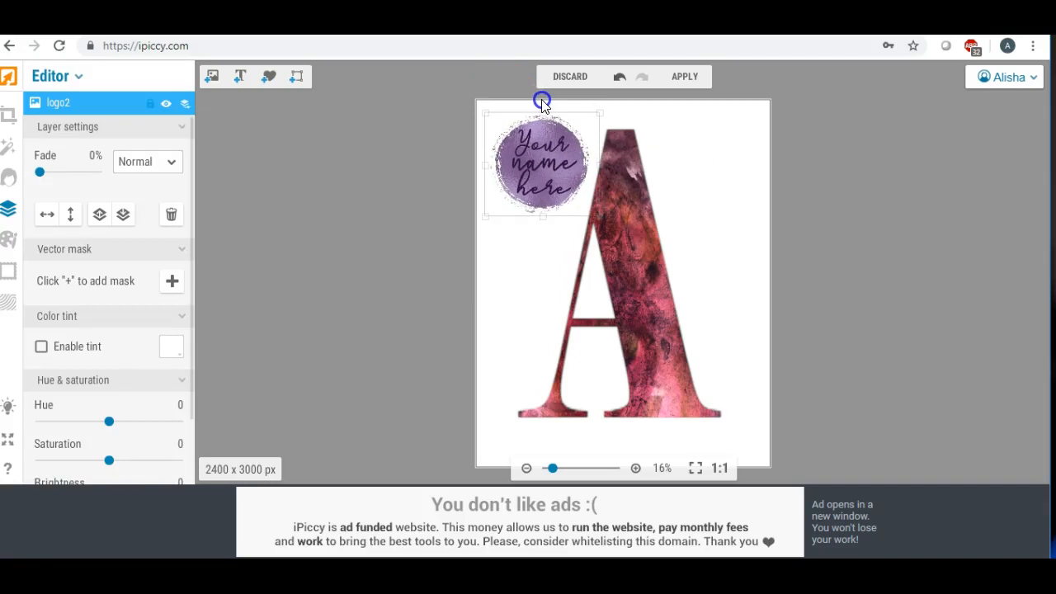
pyautogui.moveTo(548, 140); pyautogui.dragTo(541, 133)
pyautogui.click(444, 152)
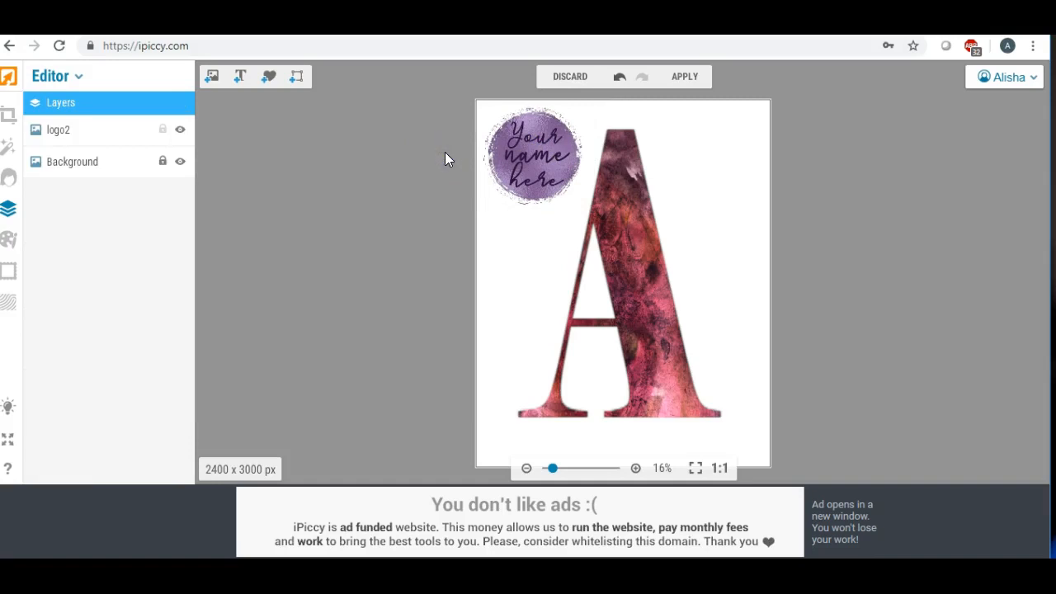